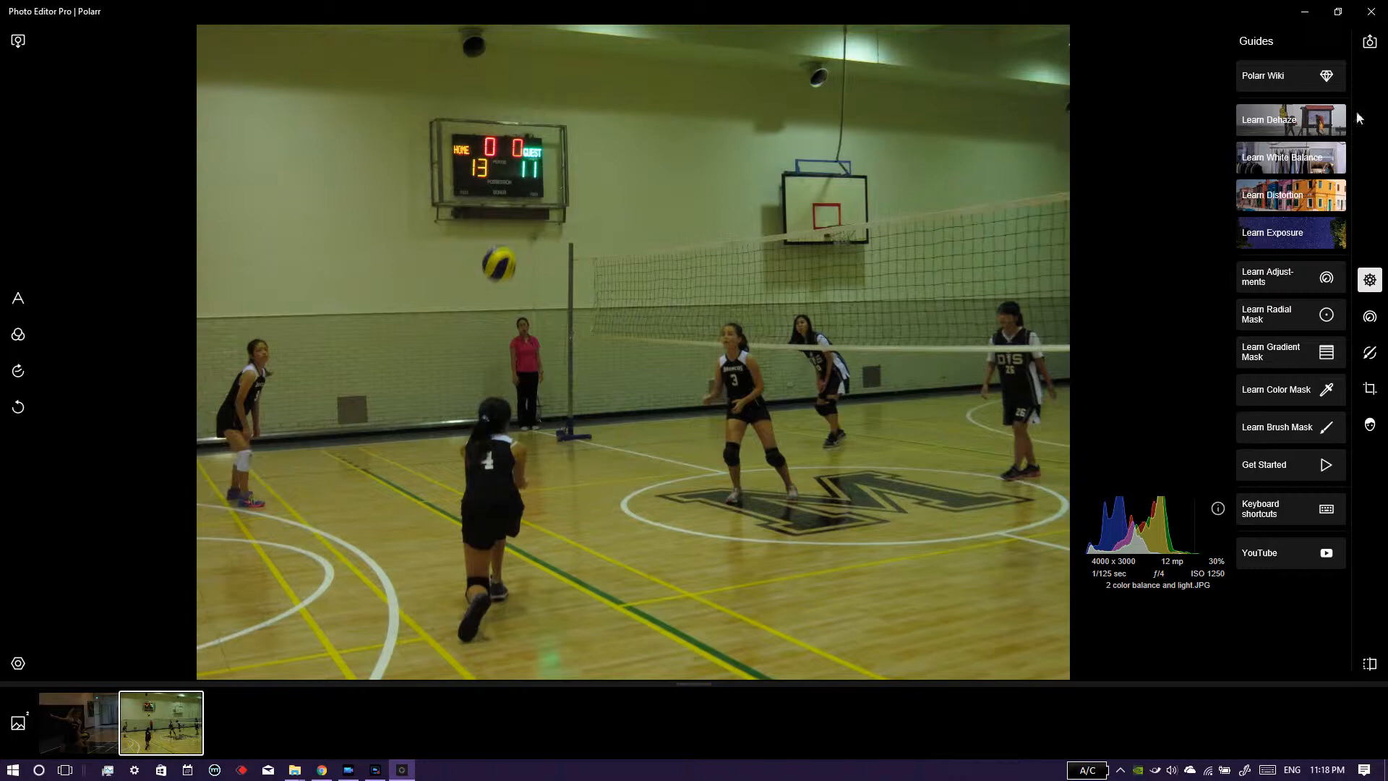
left_click(1370, 354)
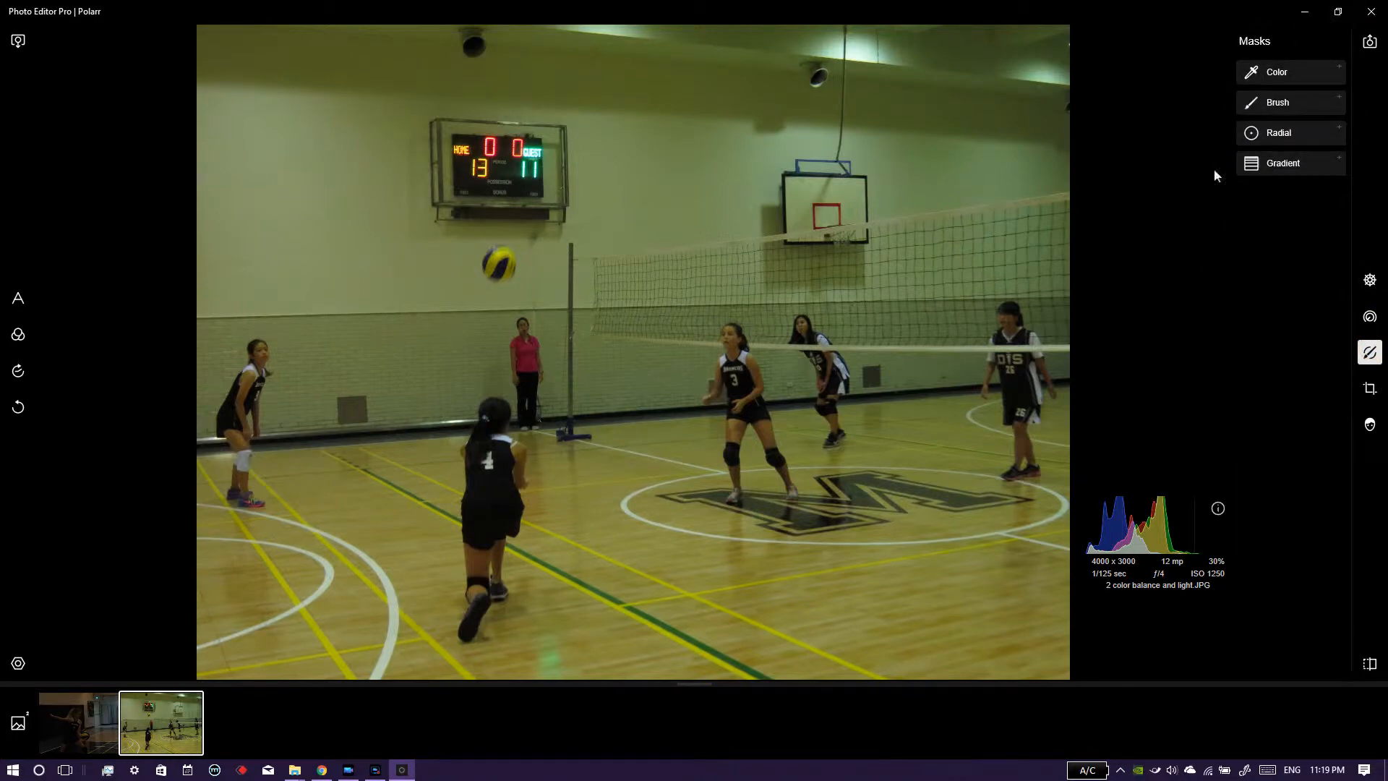
left_click(1370, 388)
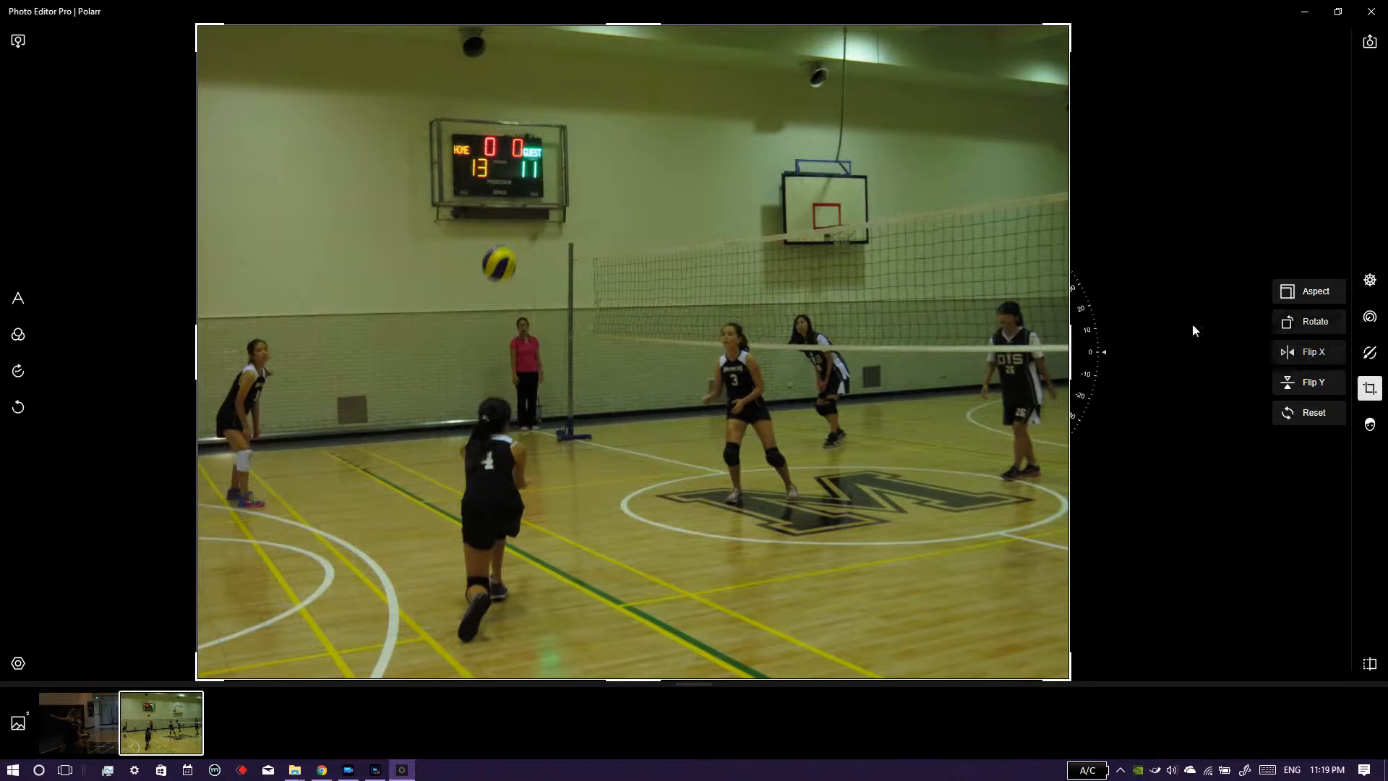
left_click(1369, 425)
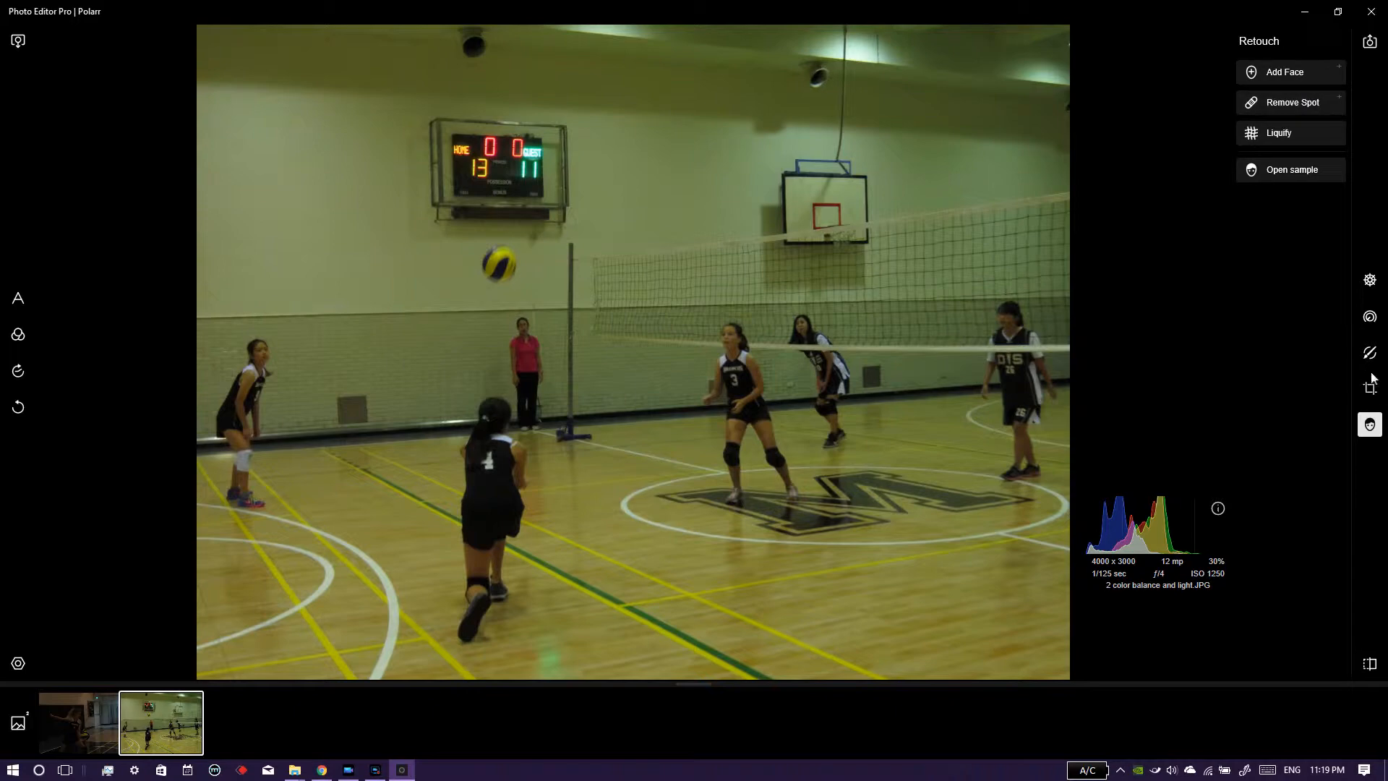
Open the light adjustments for the dark photo 1 light.JPG
left_click(1369, 316)
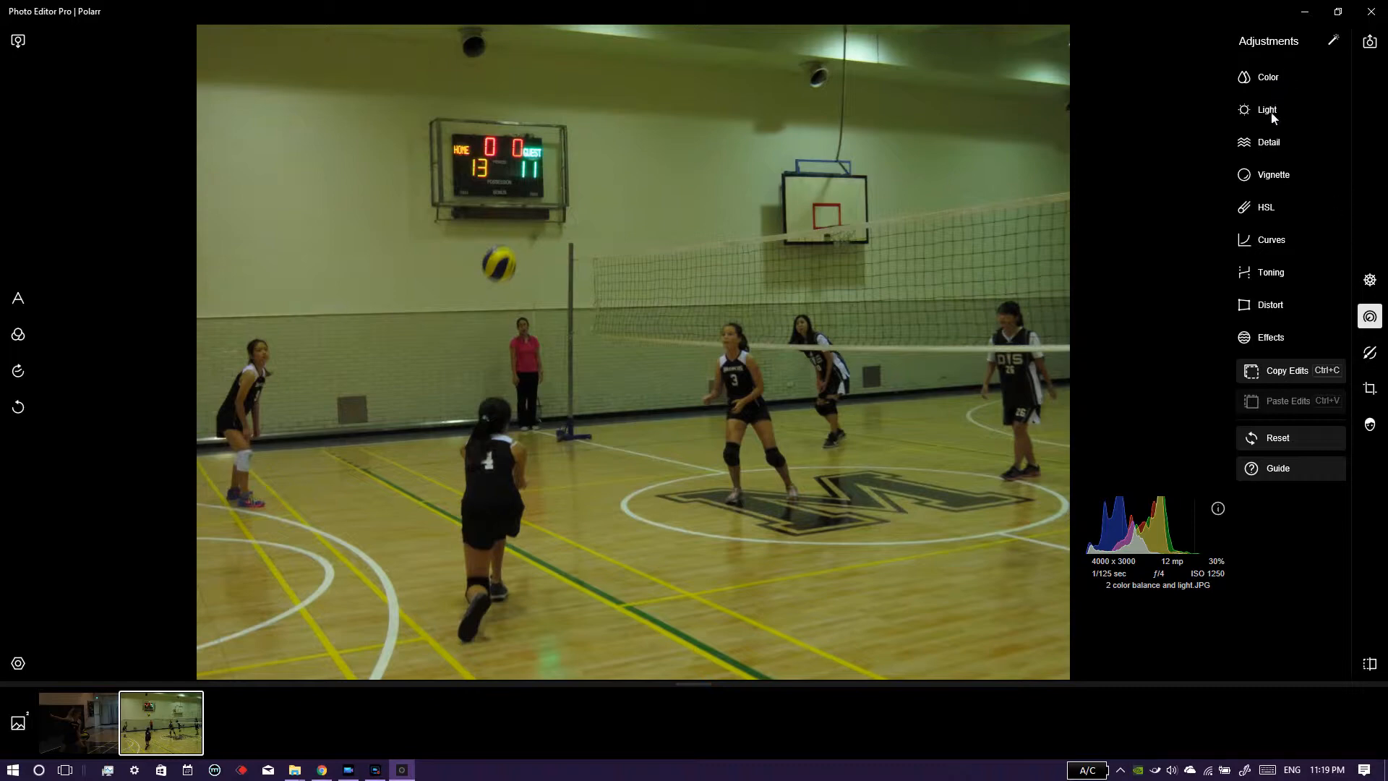
left_click(58, 727)
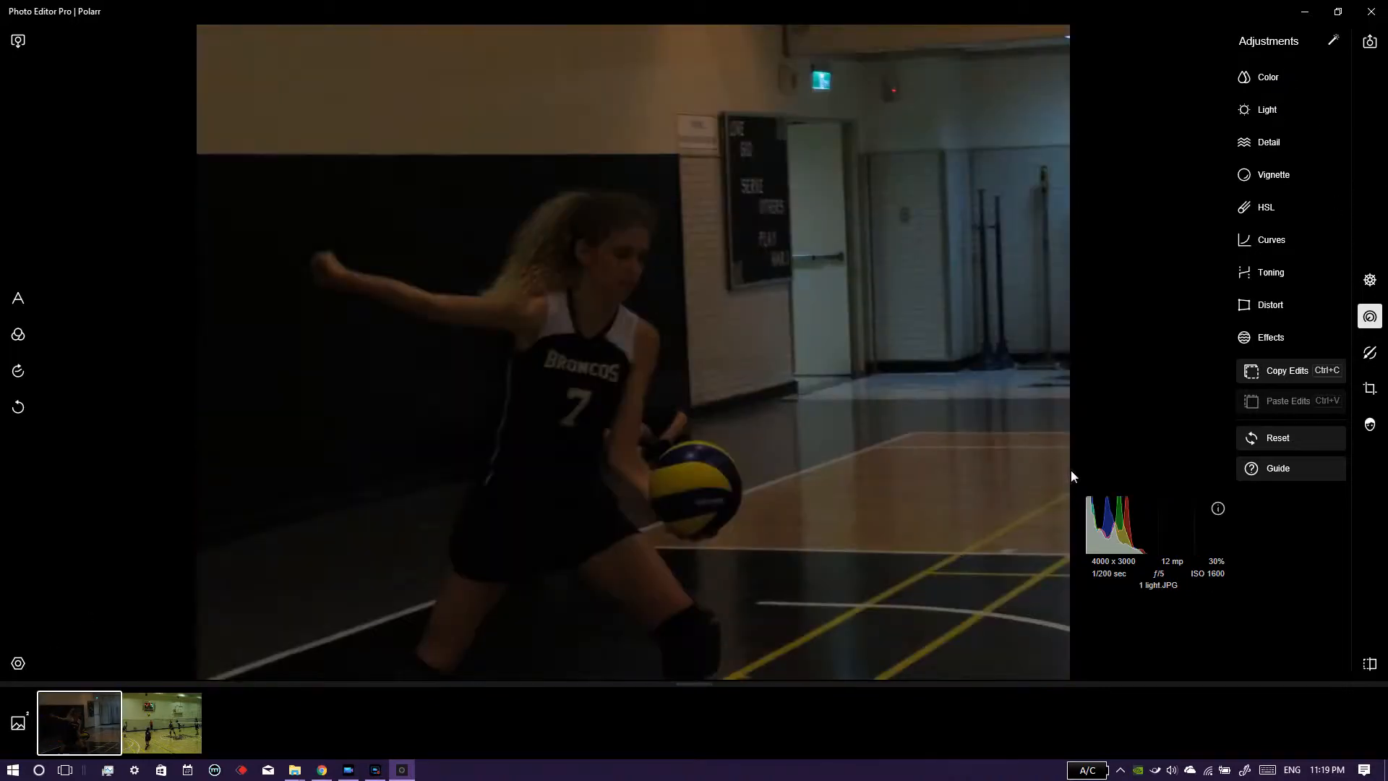
left_click(1260, 114)
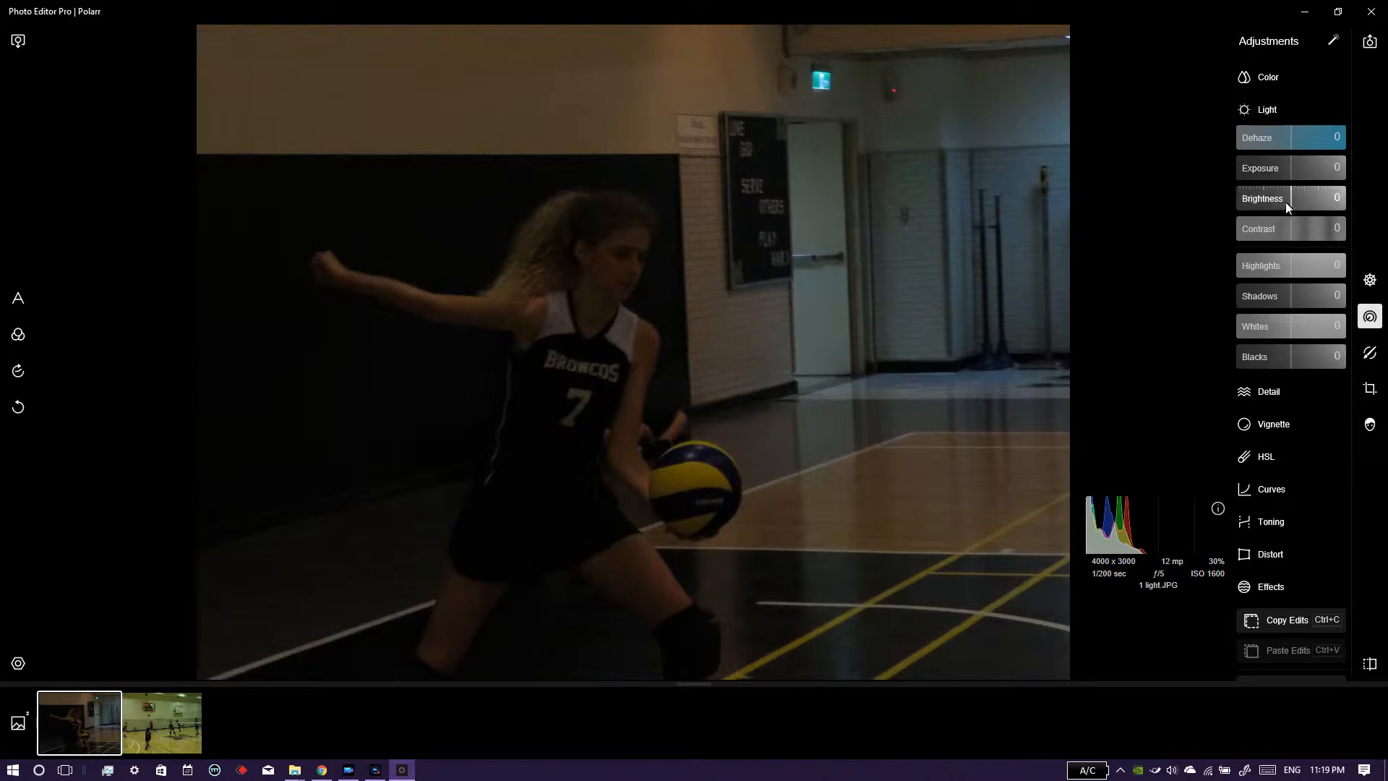
Try an exposure of -100 on the photo and bring it back to -1
left_click_drag(1291, 202, 1285, 232)
left_click_drag(1295, 163, 1160, 236)
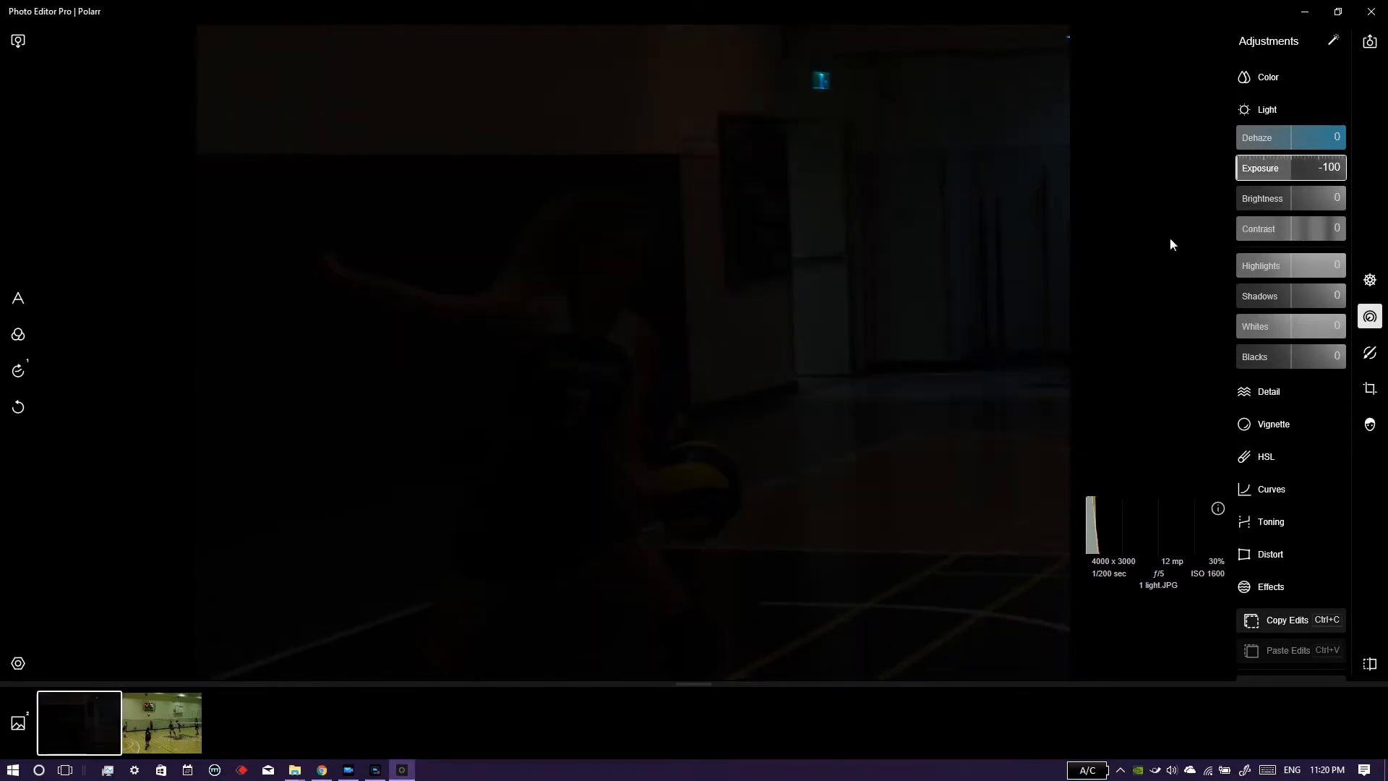
left_click(1238, 172)
left_click_drag(1238, 174, 1215, 214)
double_click(1272, 206)
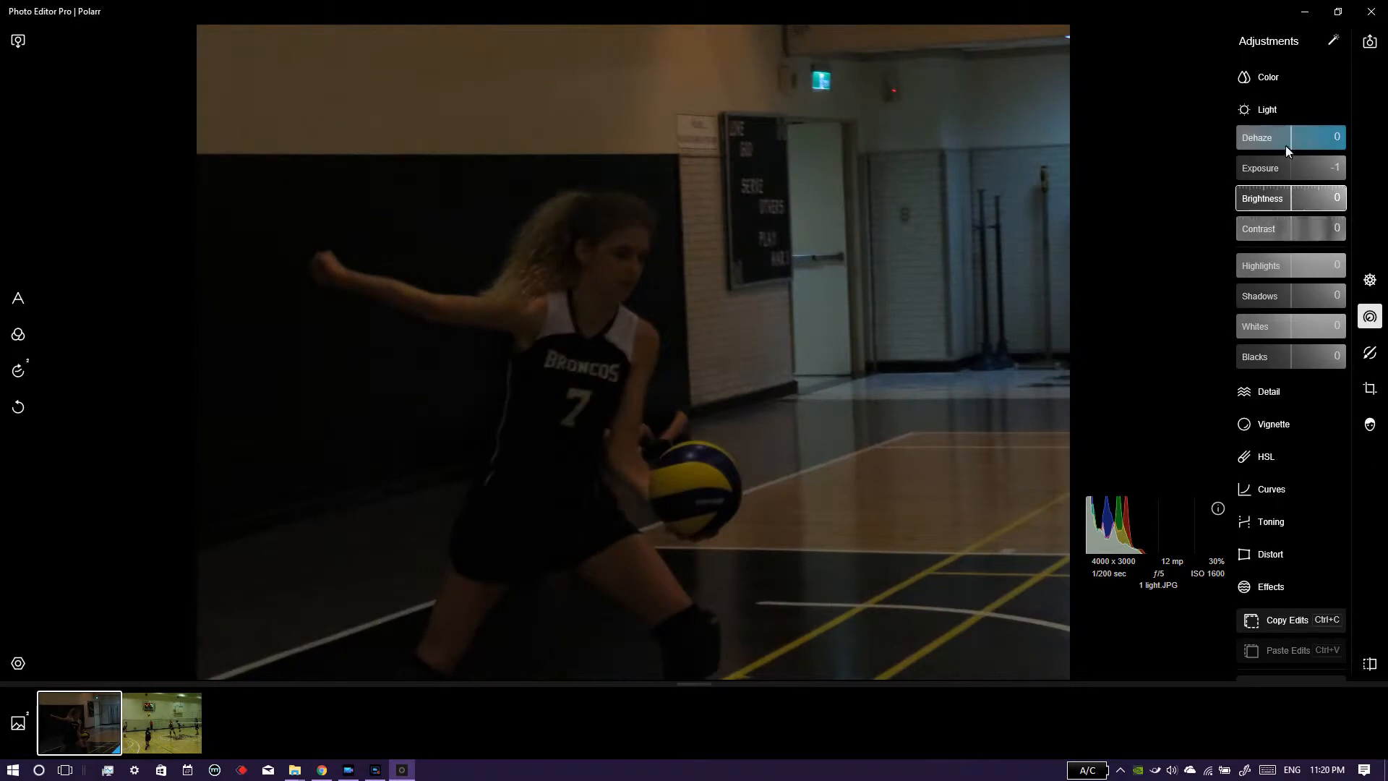
Set the photo's exposure to 34, test a contrast change and reset the contrast to 0
left_click_drag(1288, 162, 1318, 167)
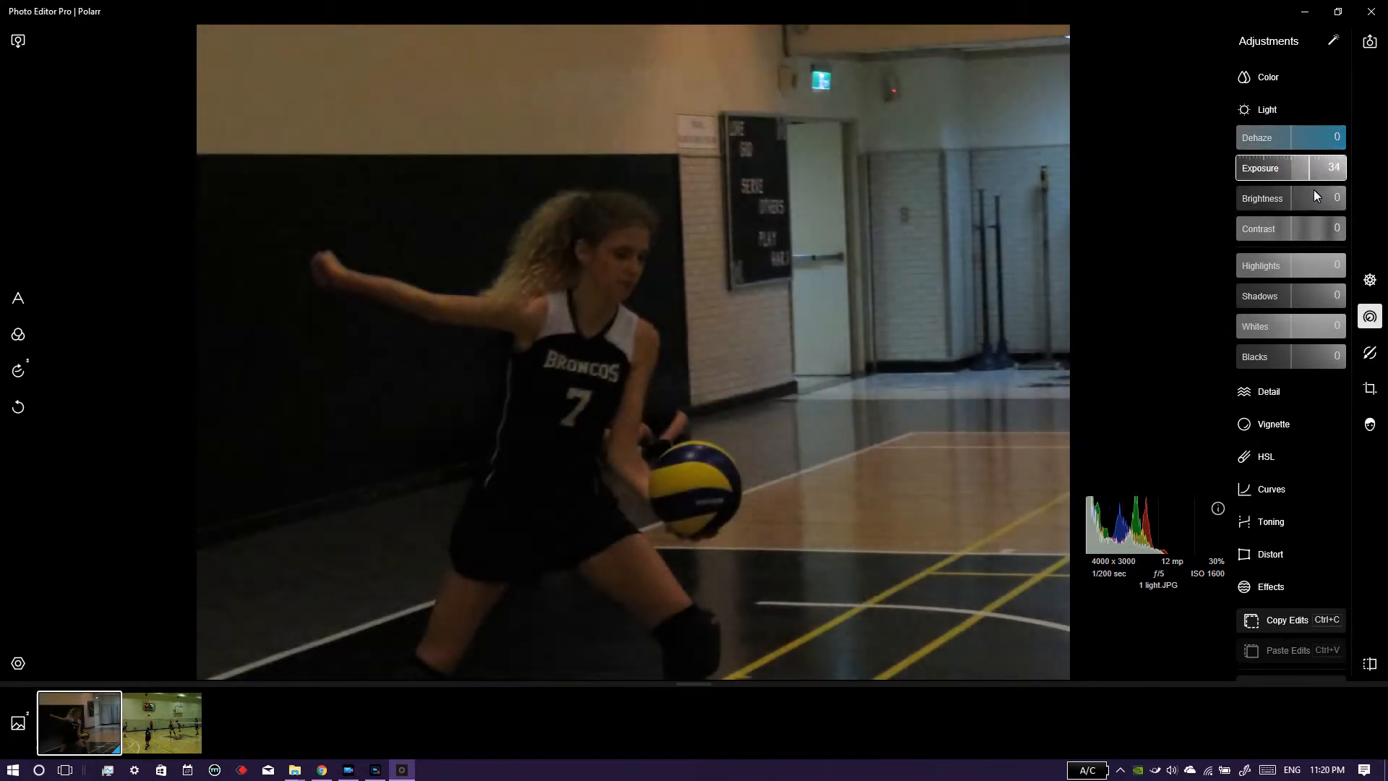
left_click_drag(1294, 232, 1320, 247)
double_click(1321, 245)
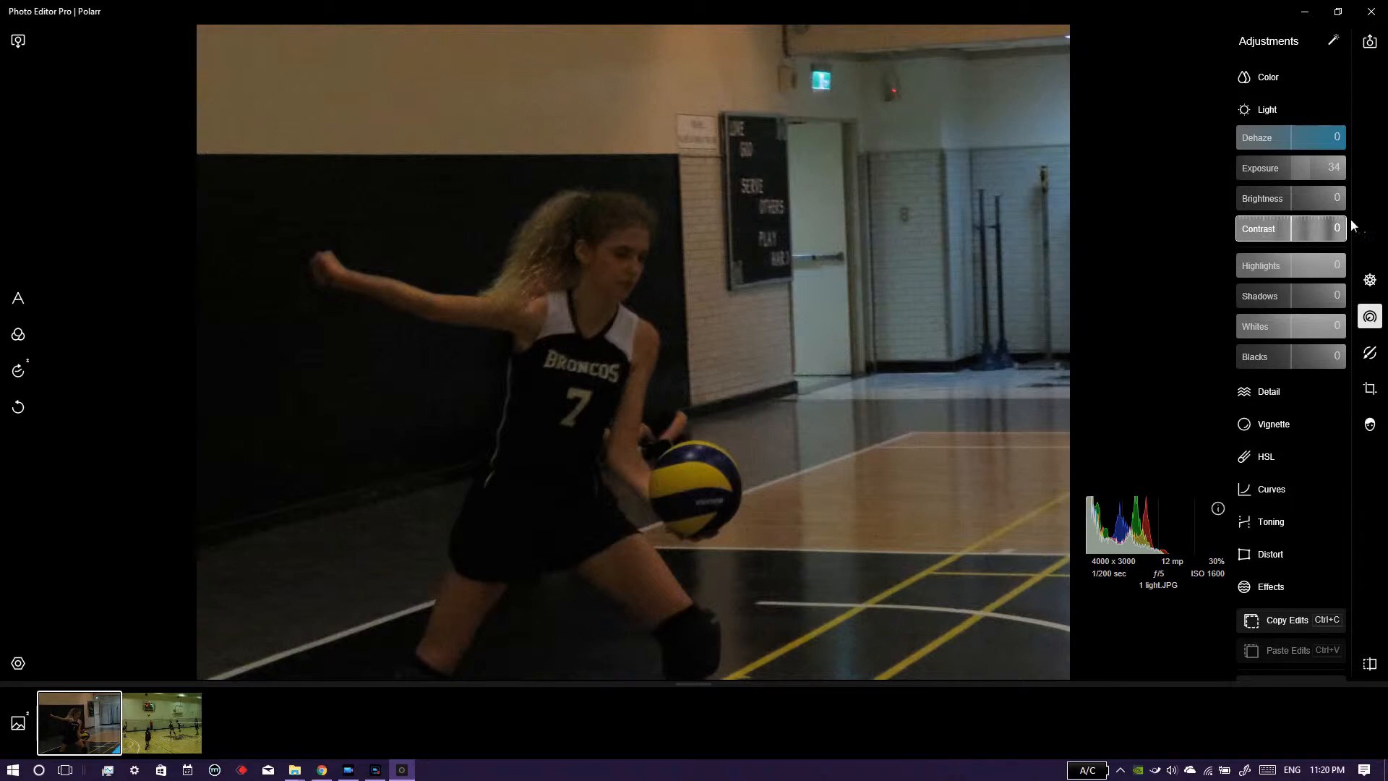
Try contrast values of 100 and -9 on the photo, resetting the contrast each time
left_click_drag(1294, 228, 1343, 232)
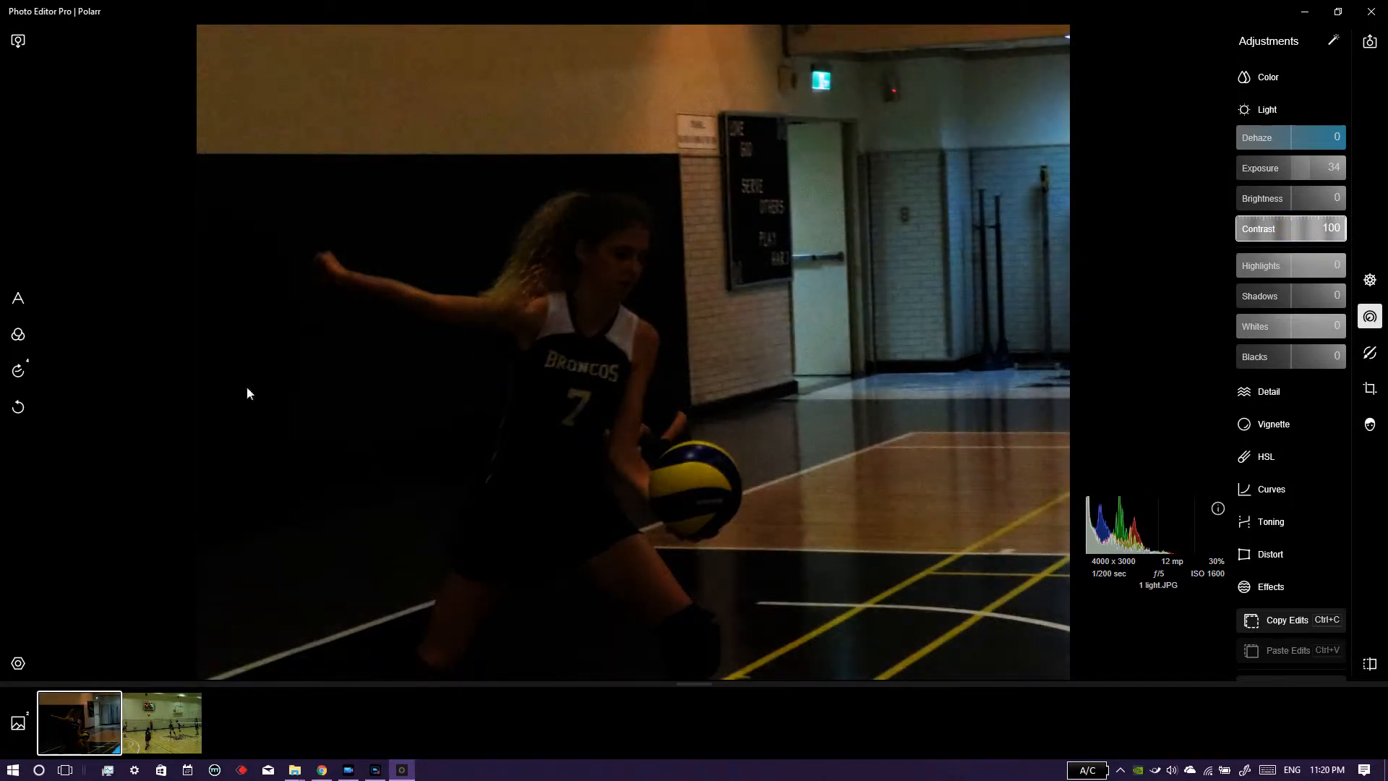
double_click(1322, 232)
mouse_move(1299, 245)
left_mouse_down()
mouse_move(1326, 224)
mouse_move(1276, 257)
left_mouse_up()
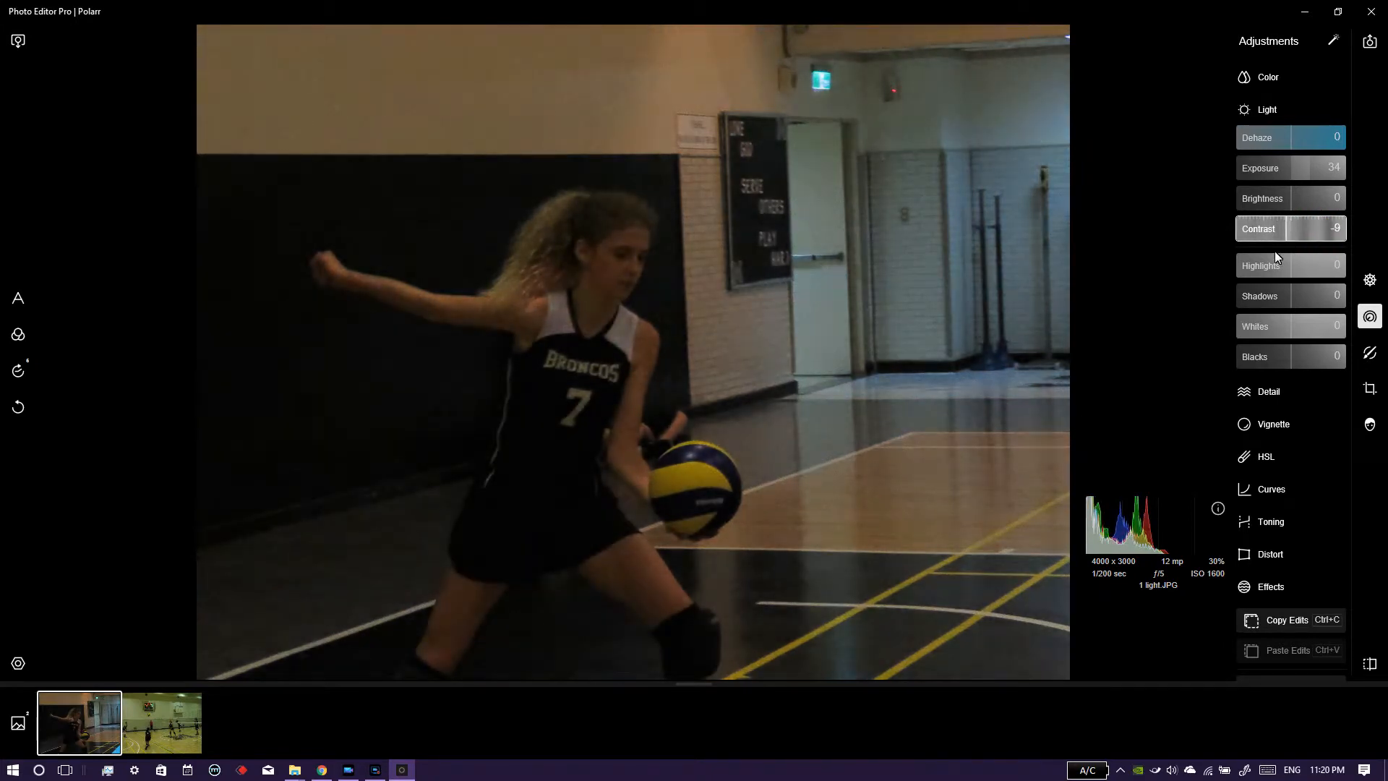
double_click(1280, 250)
Compare the photo at contrast -100 and 100, and set the contrast to -4
left_click_drag(1294, 241, 1182, 288)
left_click_drag(952, 300, 531, 319)
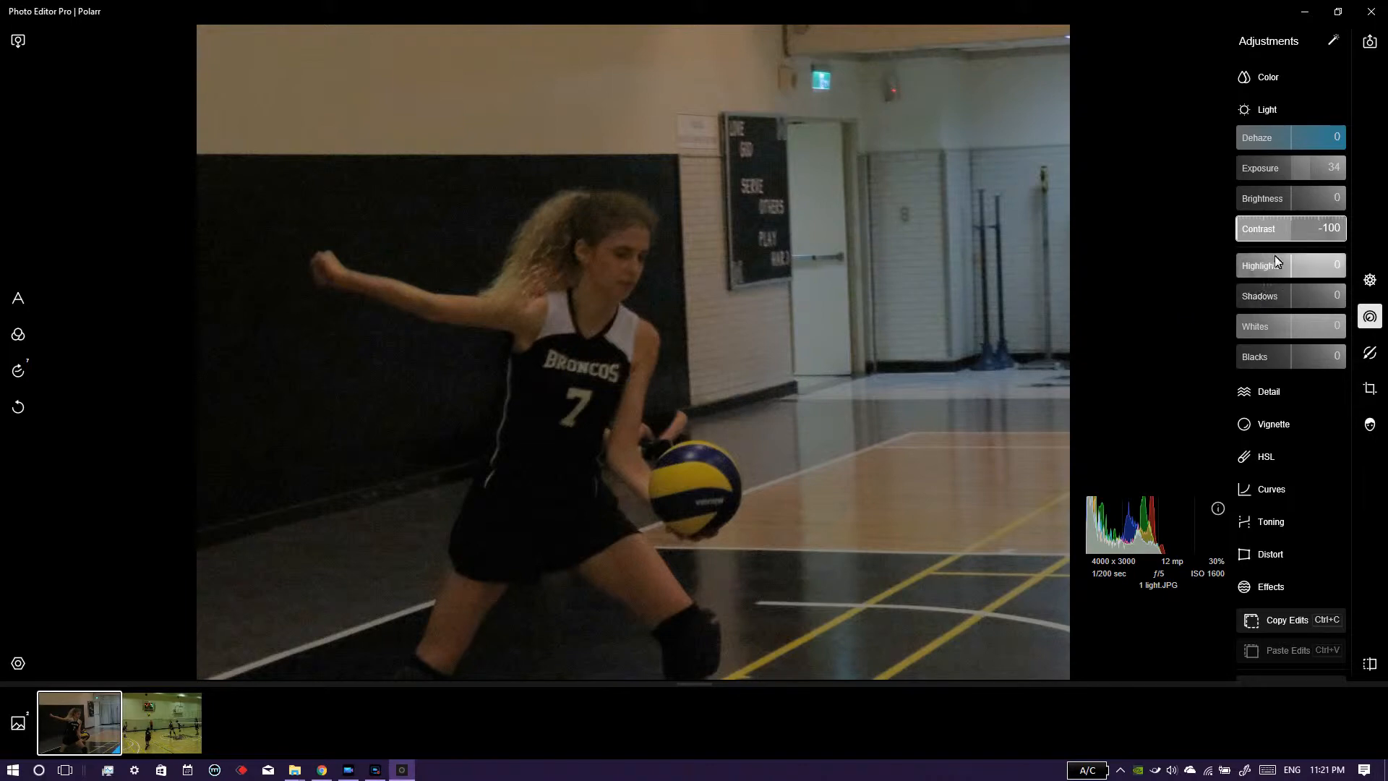
left_click_drag(1272, 242, 1062, 269)
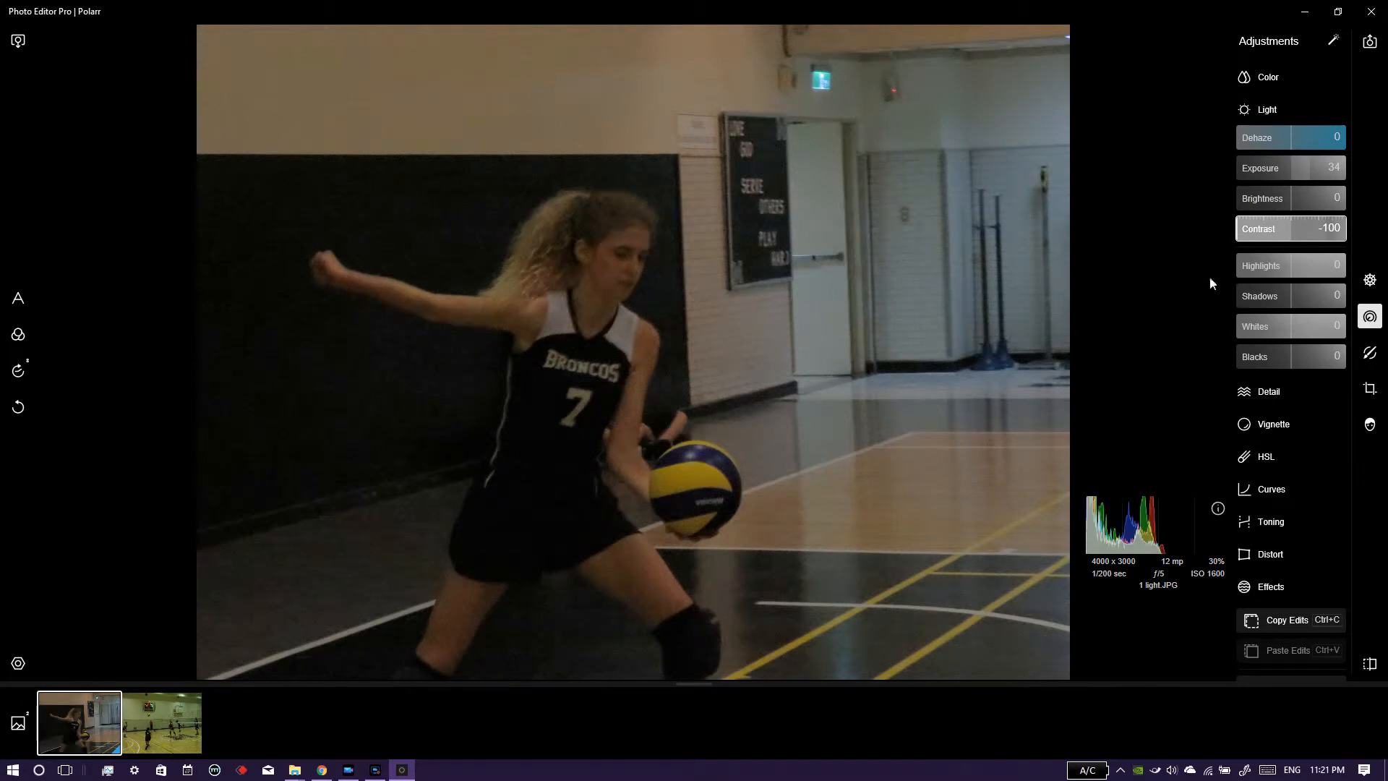
left_click_drag(1210, 279, 1382, 265)
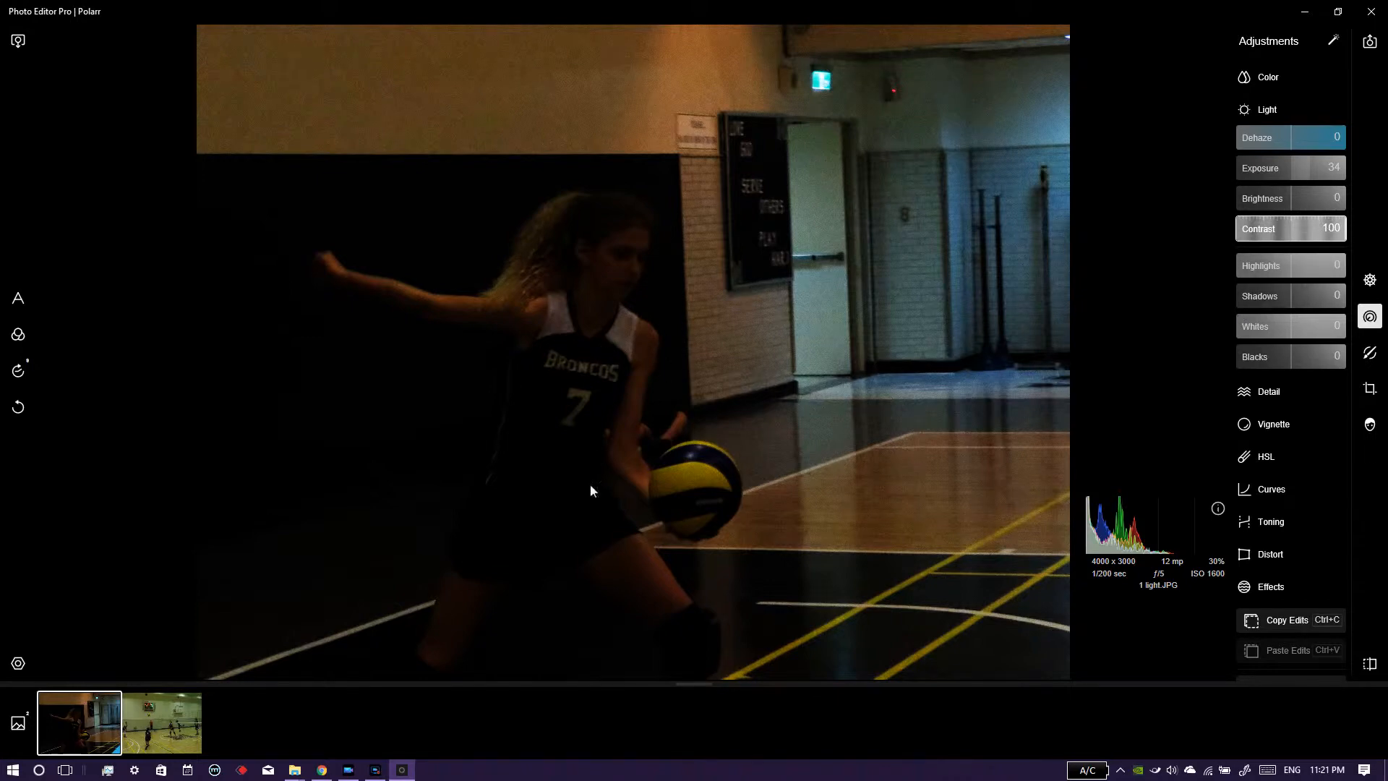
left_click_drag(1326, 228, 1205, 264)
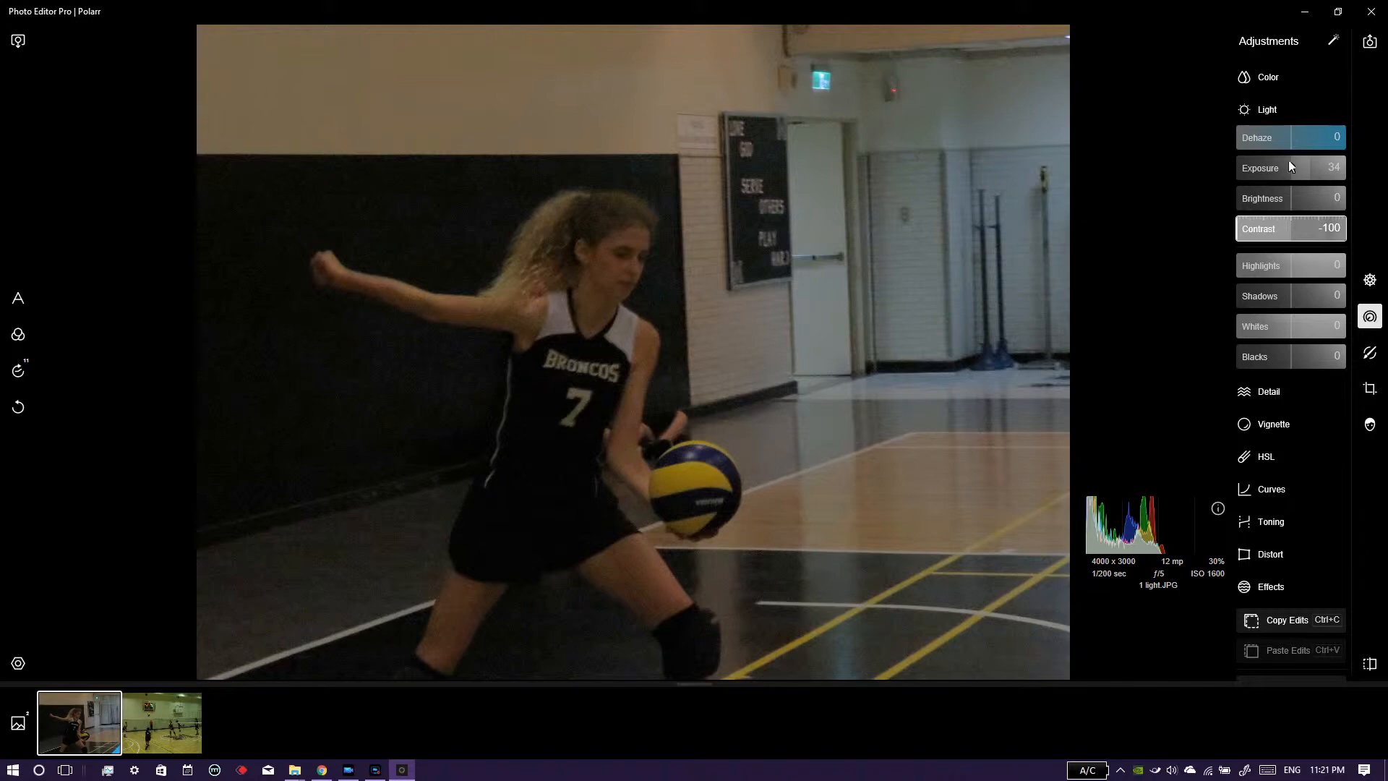
mouse_move(1285, 227)
left_mouse_down()
mouse_move(1235, 245)
mouse_move(1289, 245)
left_mouse_up()
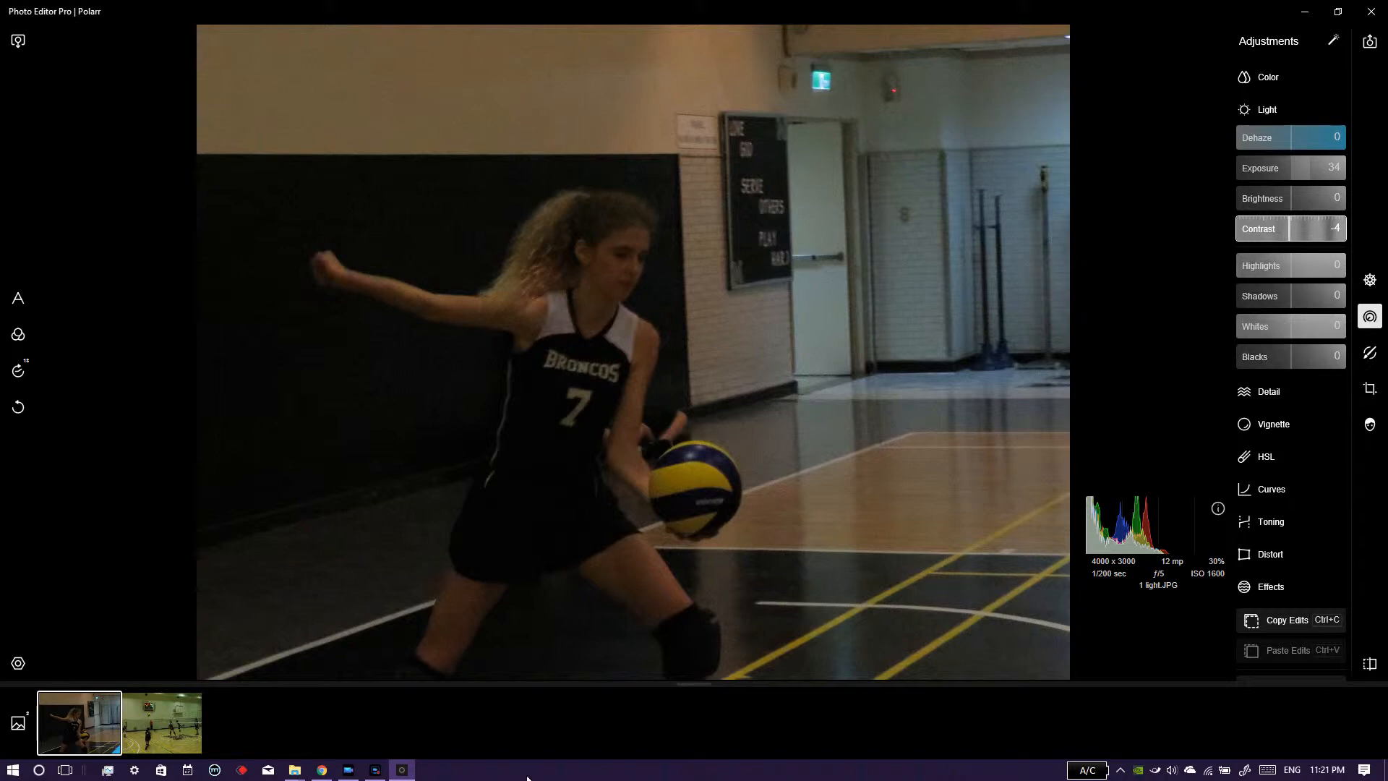
left_click(367, 772)
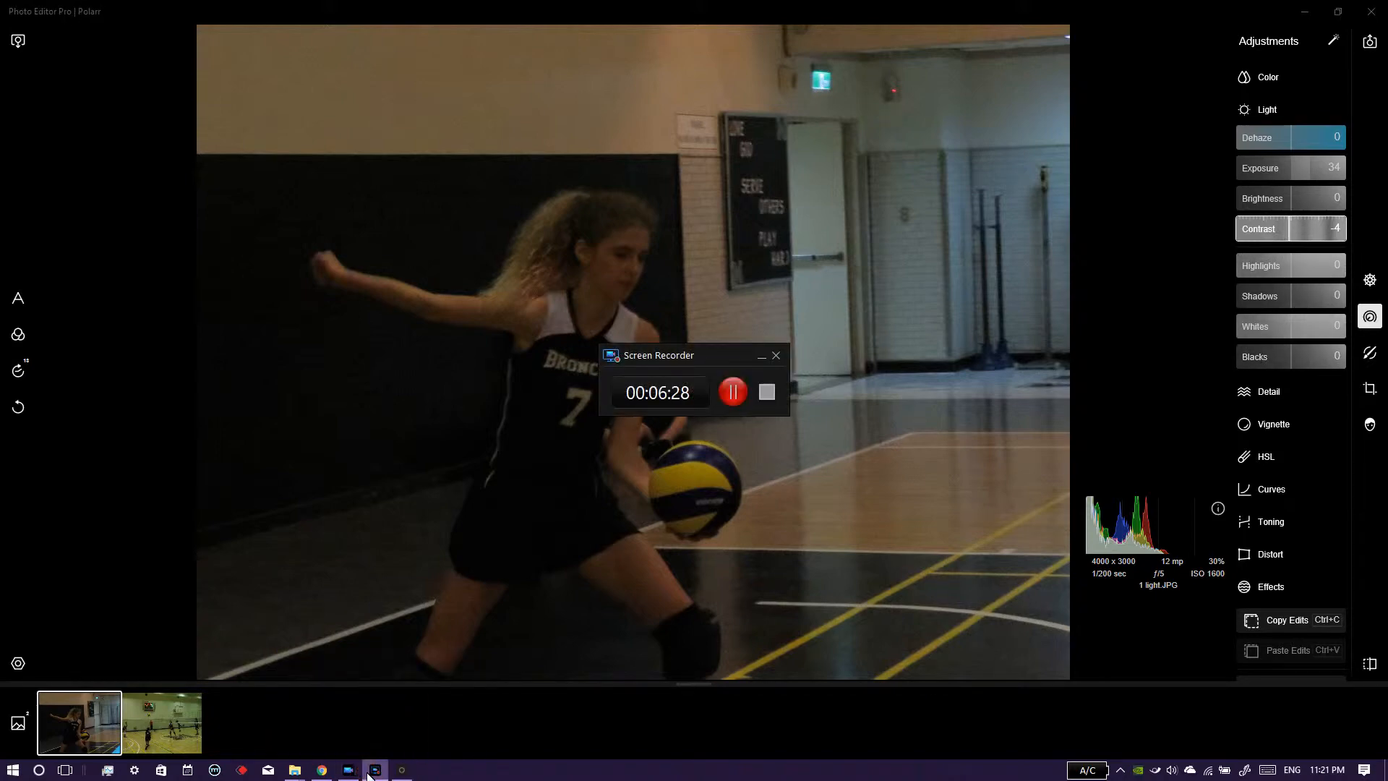
left_click(367, 771)
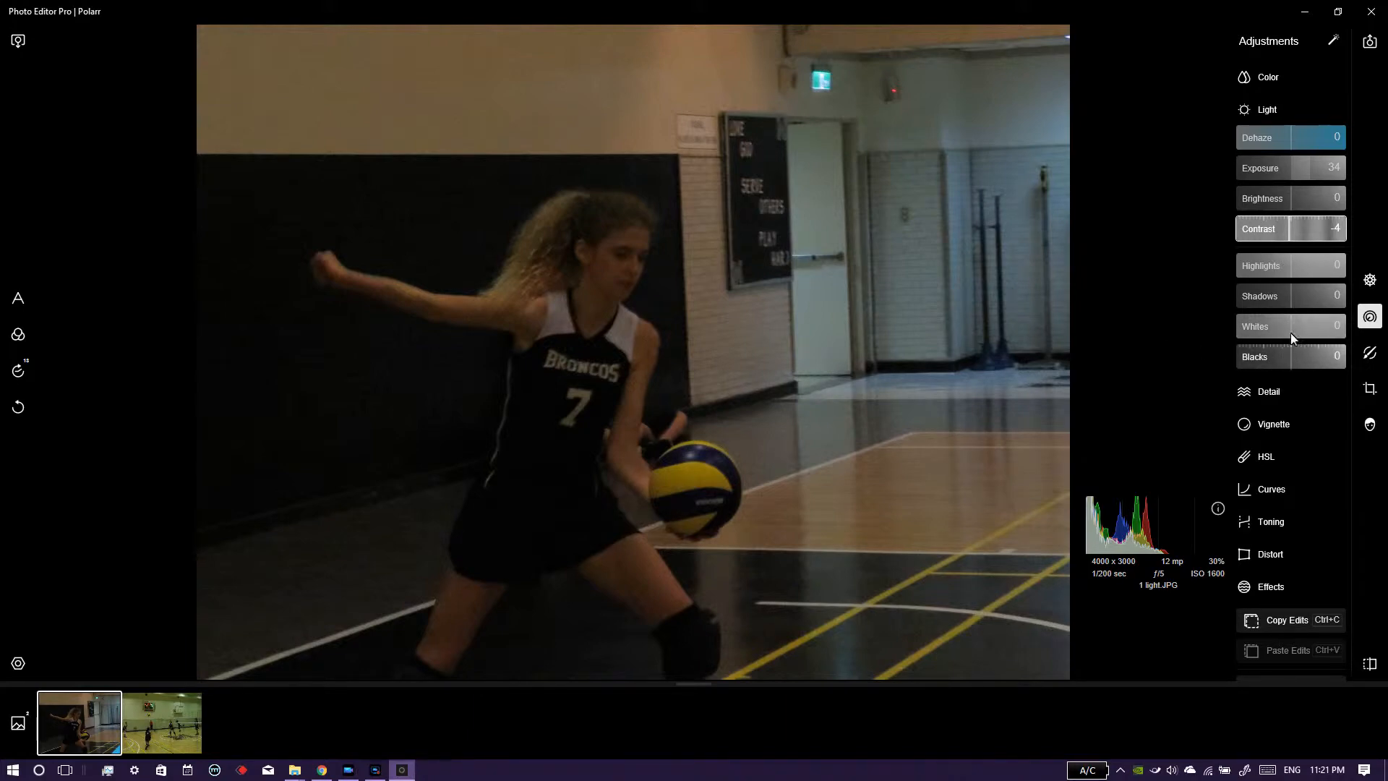
Try raising the highlights to 68 along with the whites, and bring both back down with the whites reset
mouse_move(1298, 328)
left_mouse_down()
mouse_move(1324, 331)
mouse_move(1148, 350)
mouse_move(1337, 321)
mouse_move(1234, 330)
mouse_move(1291, 337)
left_mouse_up()
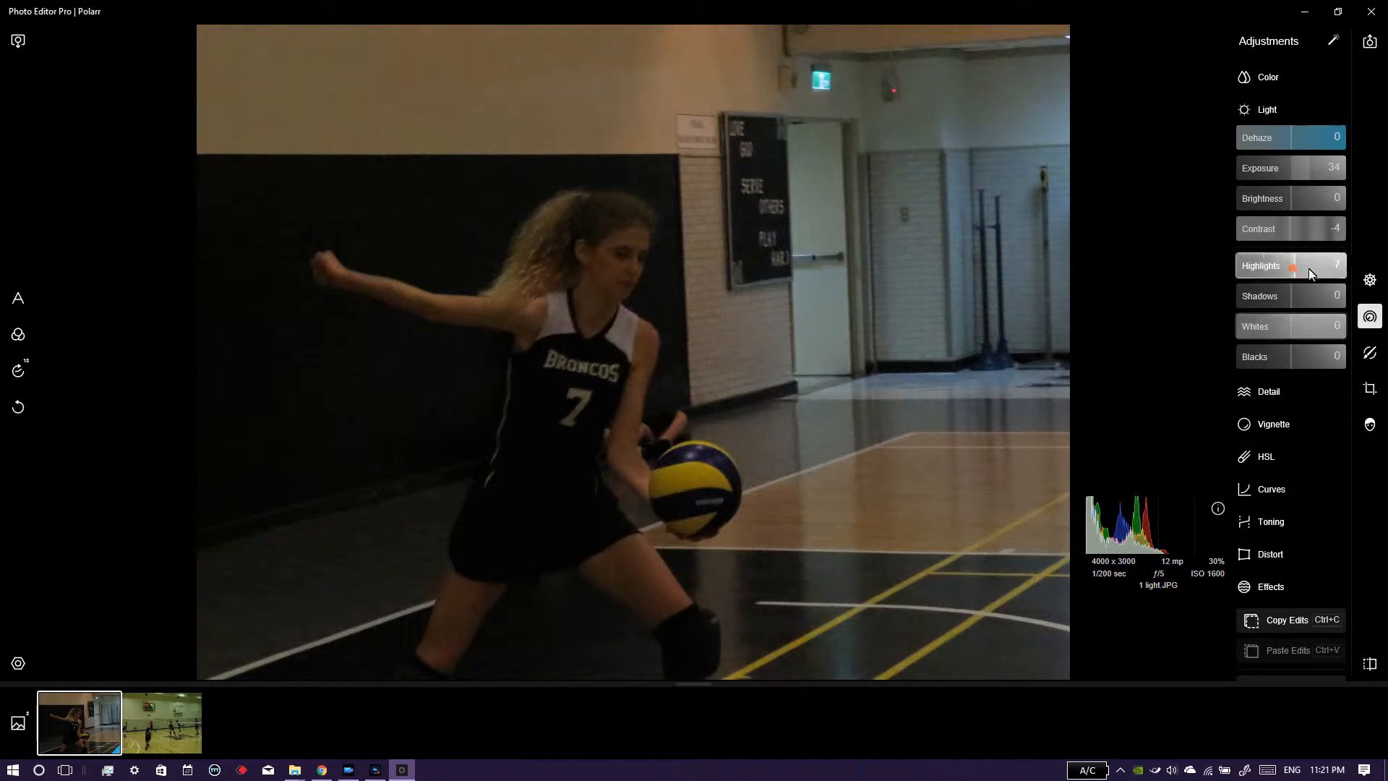
mouse_move(1286, 268)
left_mouse_down()
mouse_move(1317, 284)
mouse_move(1164, 296)
mouse_move(1280, 258)
left_mouse_up()
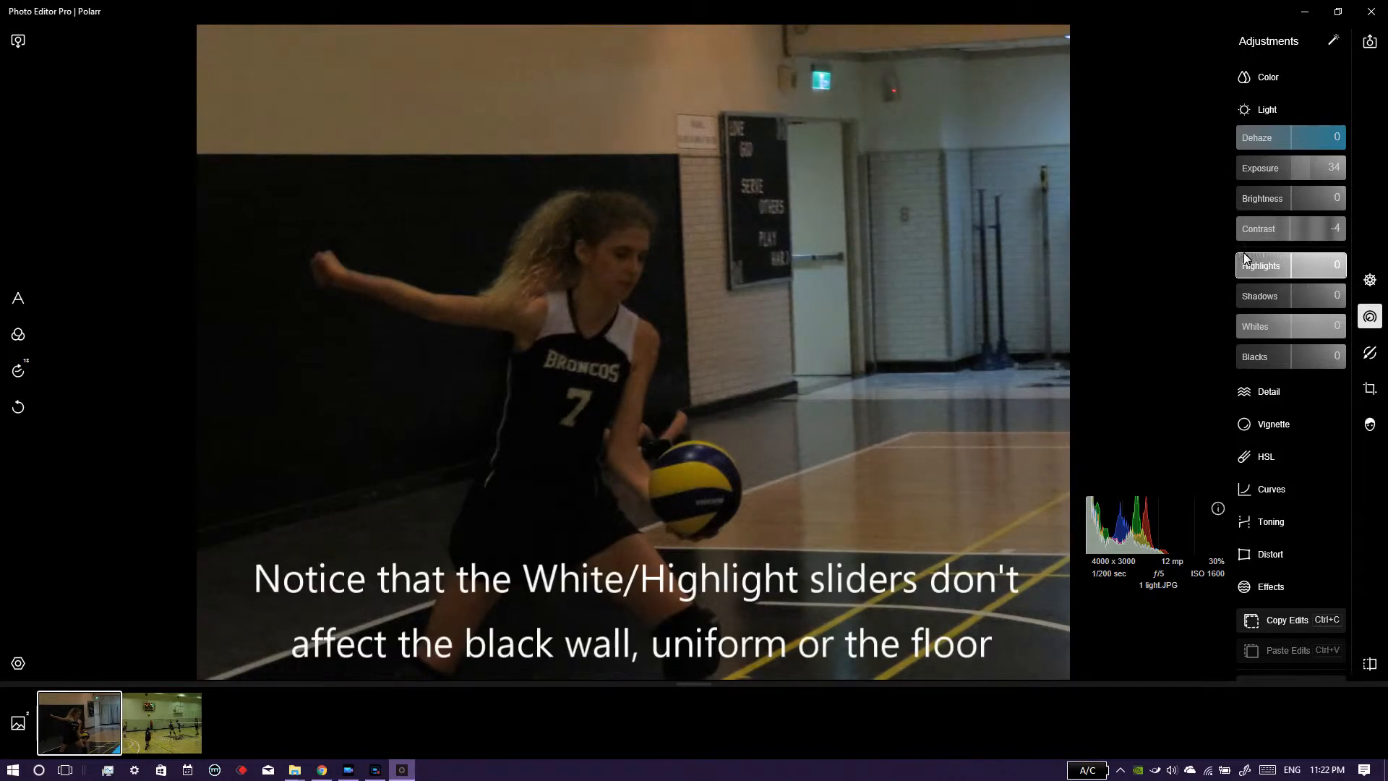
left_click_drag(1289, 269, 1329, 271)
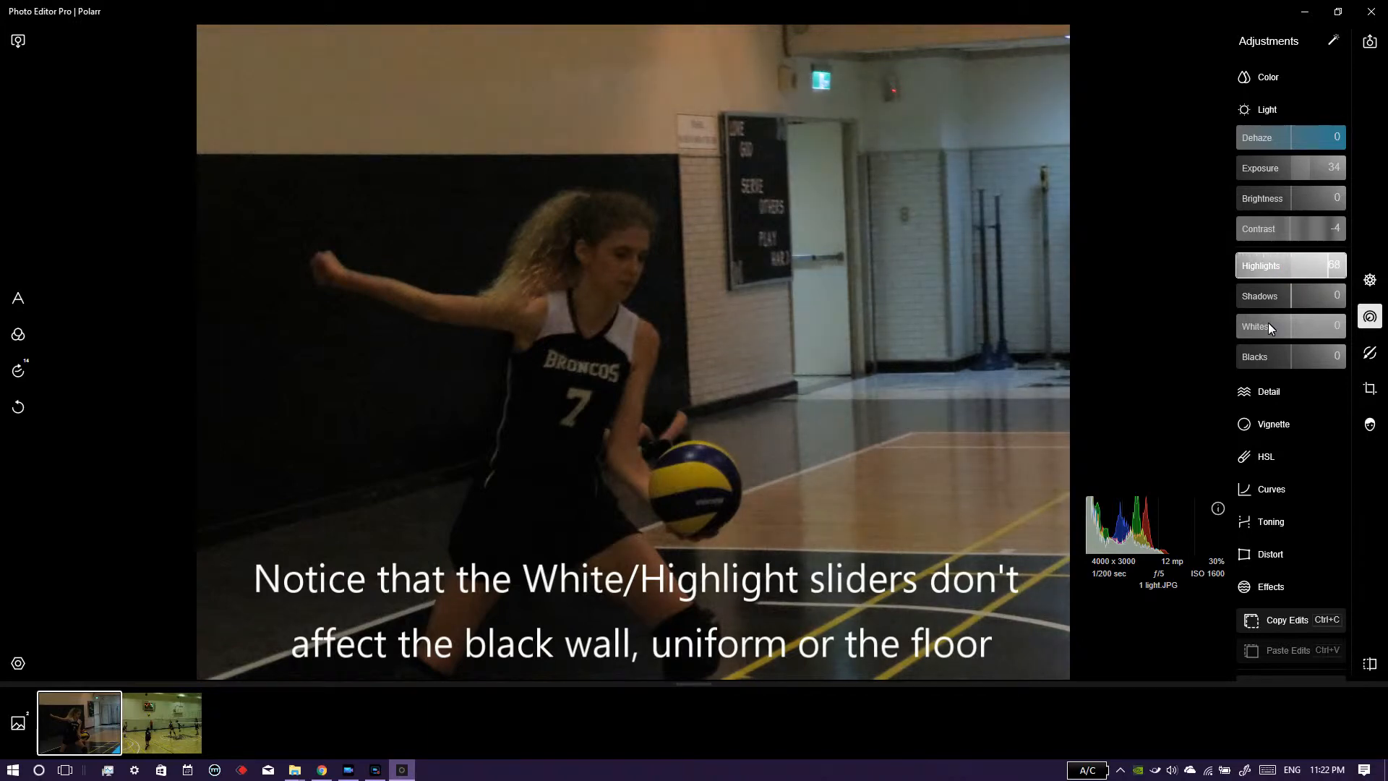
left_click_drag(1287, 328, 1322, 339)
left_click_drag(1314, 269, 1295, 297)
double_click(1296, 325)
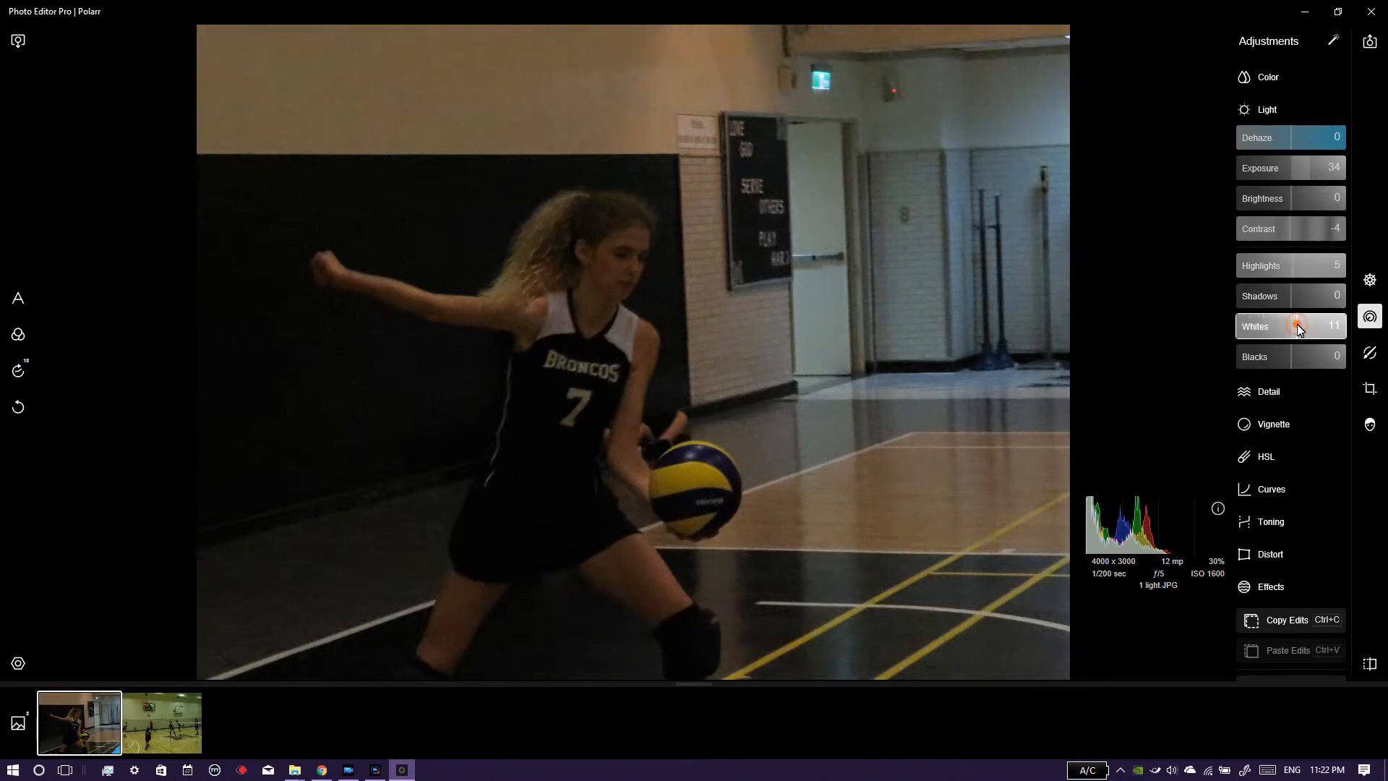
Try lowering the highlights to -72 and reset them to 0
left_click(1291, 266)
left_click_drag(1329, 267, 1253, 285)
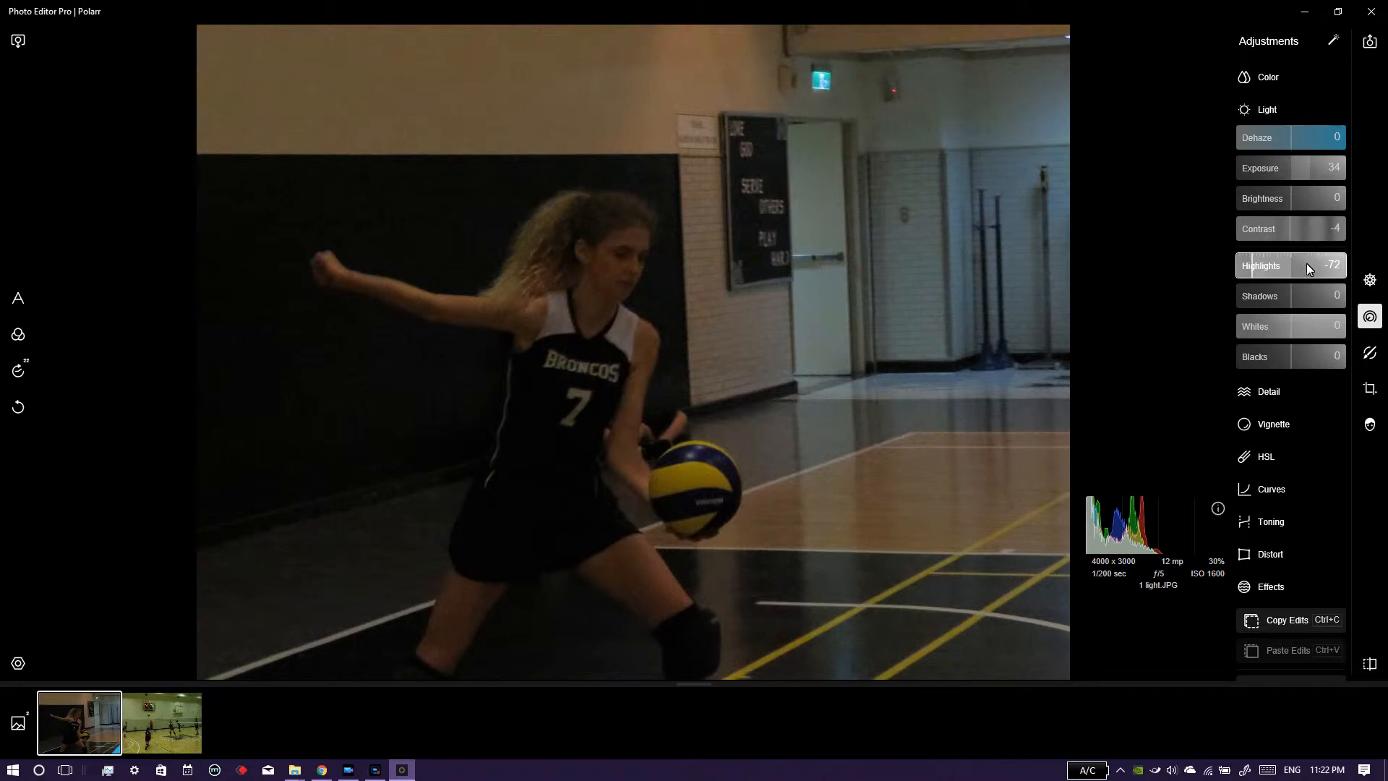
double_click(1328, 267)
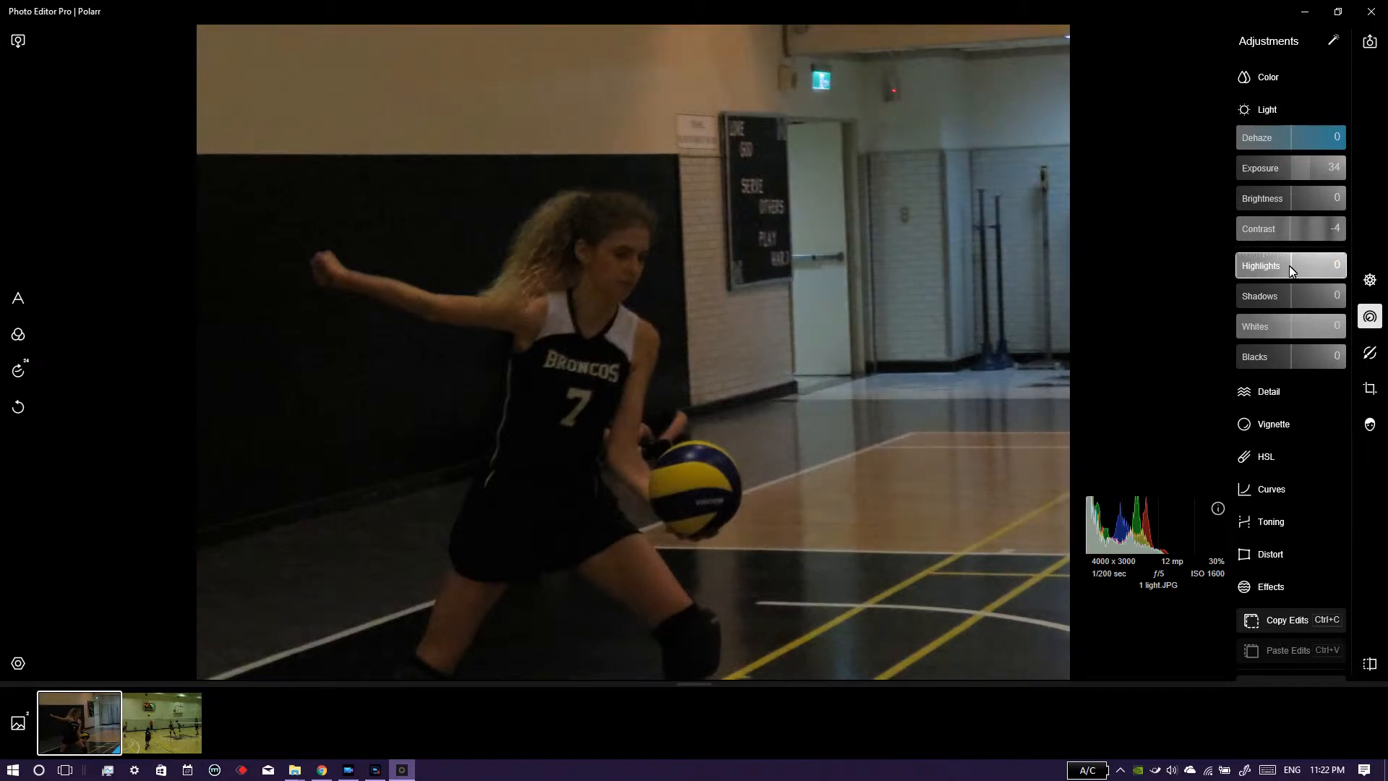
Test the shadows and blacks adjustments, leaving the shadows at -3 and the blacks at 0
left_click_drag(1299, 303, 1294, 393)
left_click_drag(1291, 301, 1294, 401)
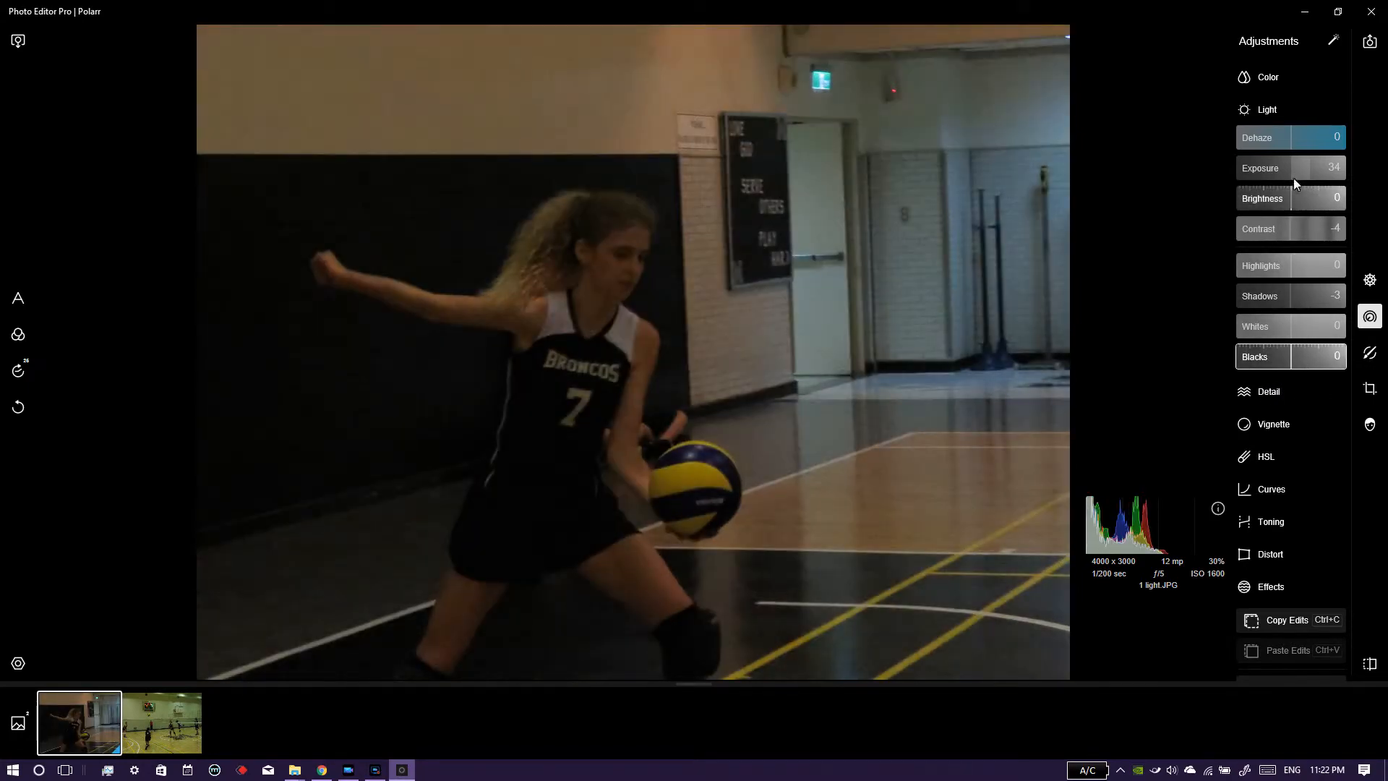
Brighten the photo with a higher exposure, and set the brightness to -4 and the contrast to 13
left_click_drag(1311, 174, 1332, 173)
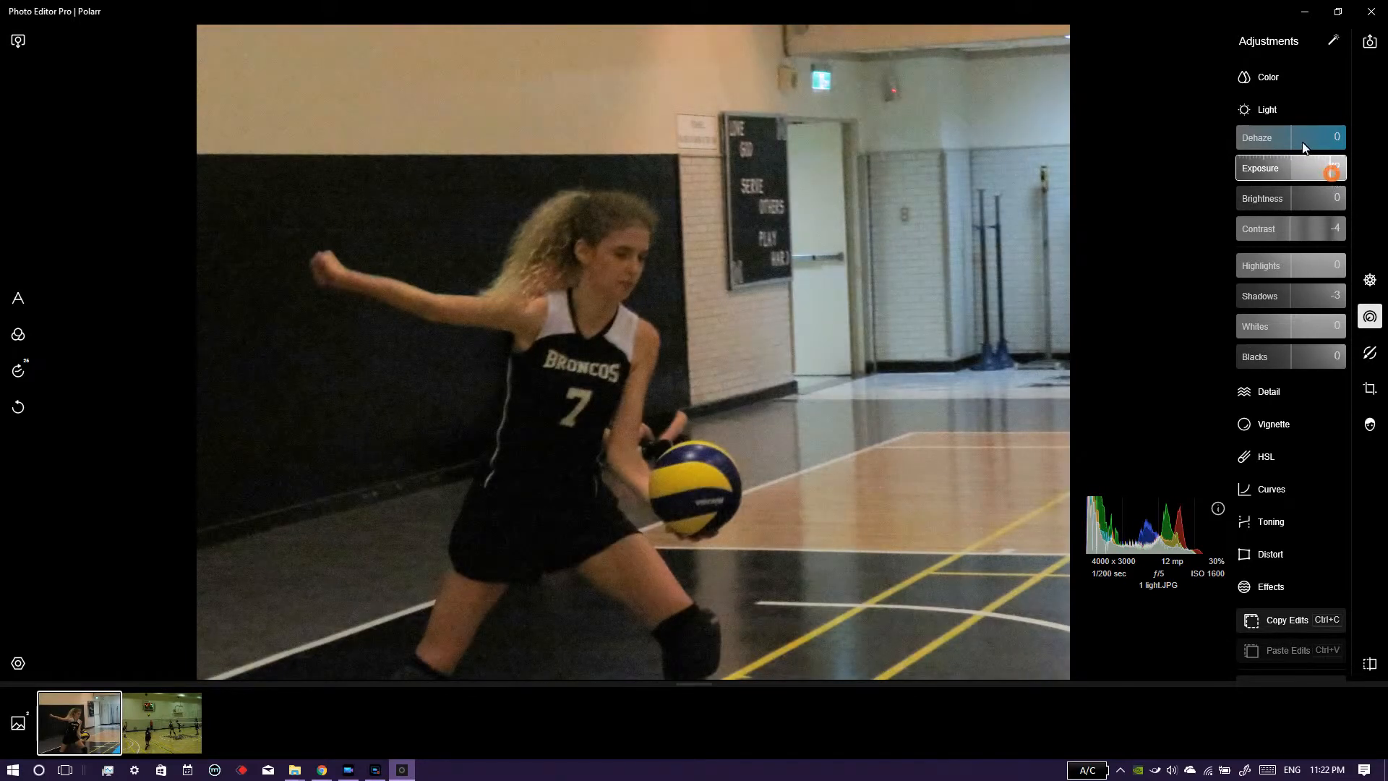
left_click(1295, 106)
left_click(1298, 110)
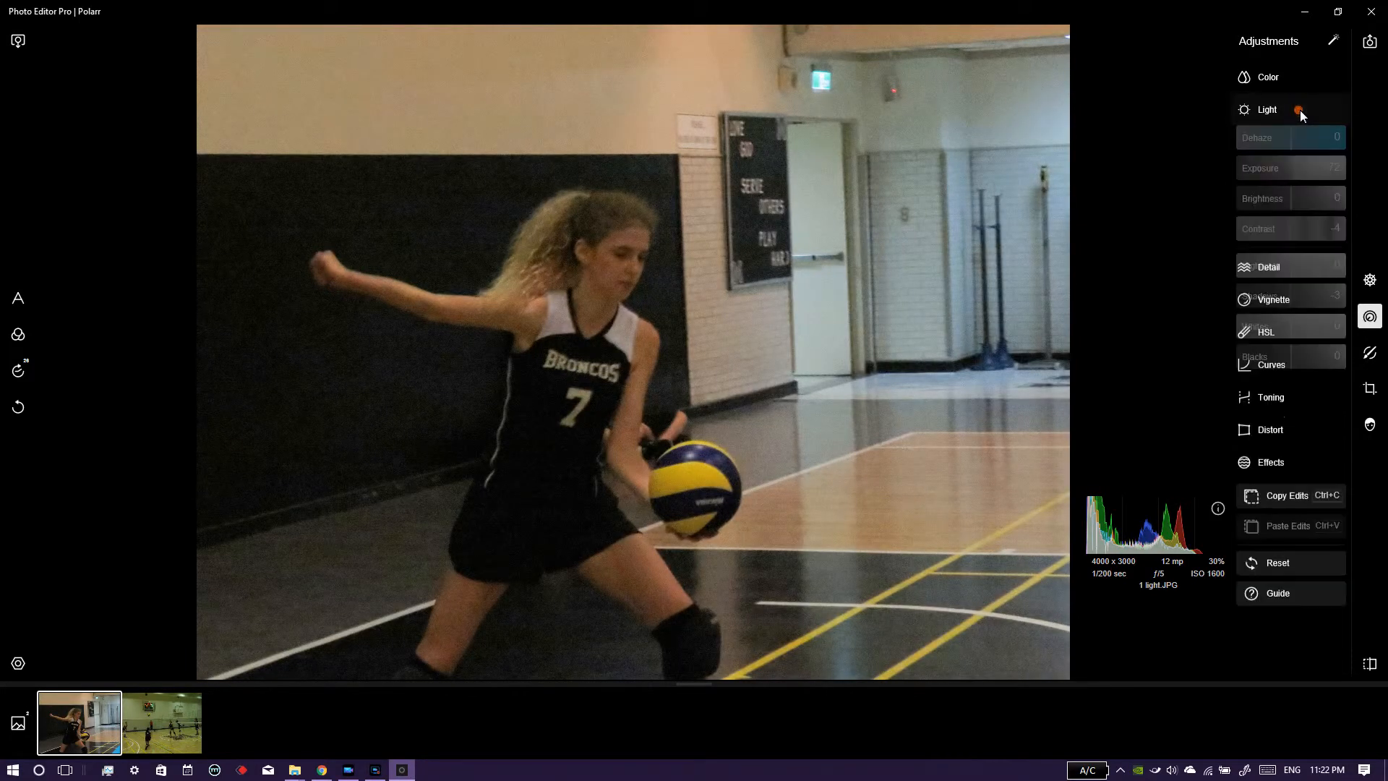
left_click_drag(1291, 206, 1299, 236)
Fine-tune the exposure to 66 and collapse the light adjustments
mouse_move(1310, 172)
left_mouse_down()
mouse_move(1359, 172)
mouse_move(1334, 184)
left_mouse_up()
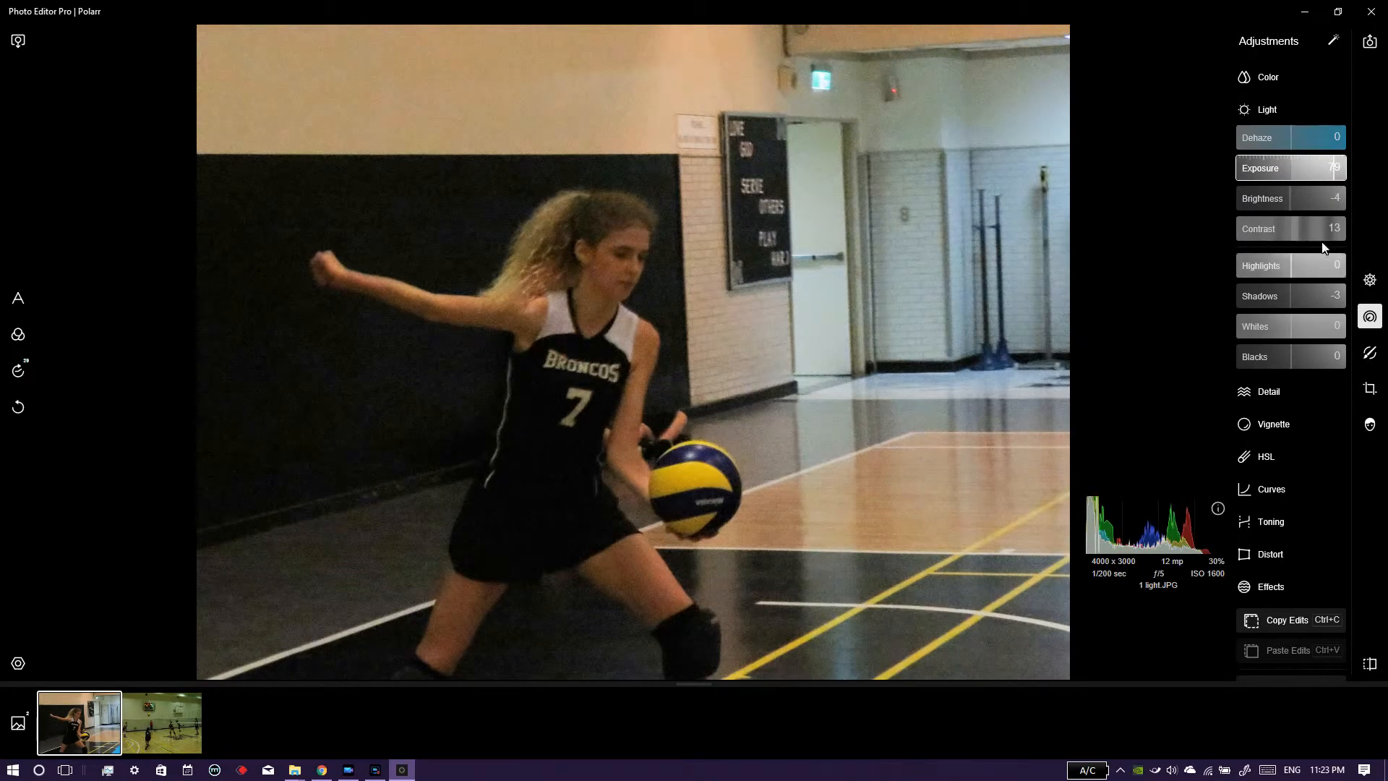
left_click(1336, 169)
left_click_drag(1336, 171, 1329, 175)
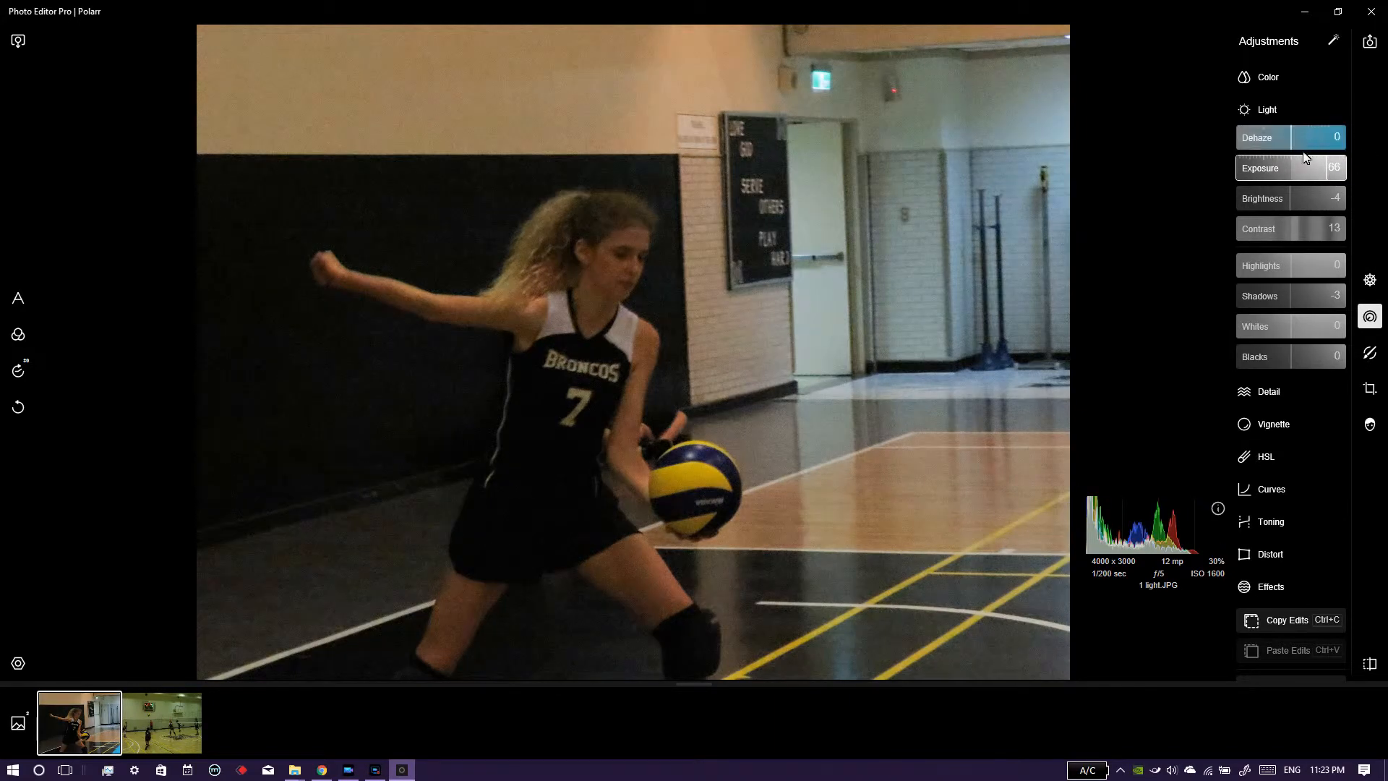
left_click(1287, 116)
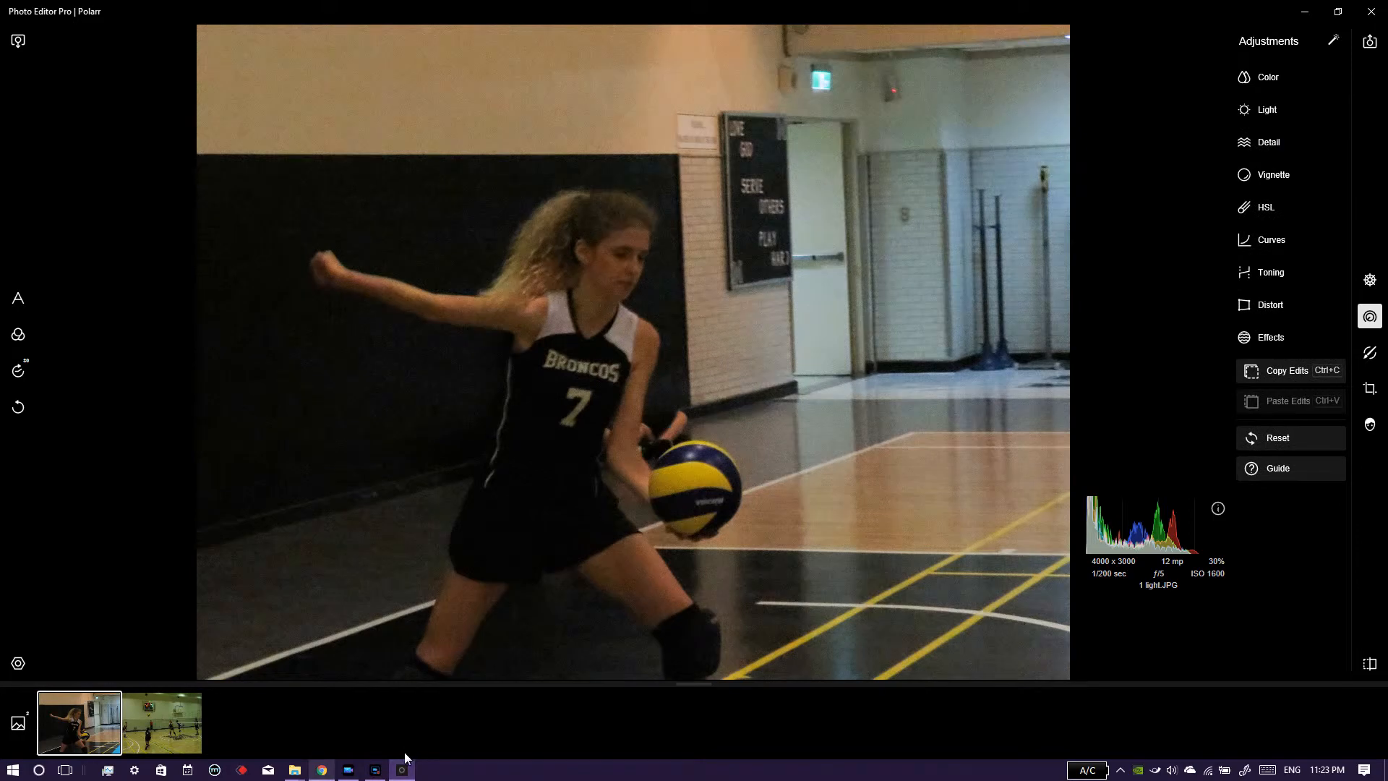
Switch to the photo 2 color balance and light.JPG and open its color adjustments
left_click(382, 771)
left_click(386, 772)
left_click(179, 714)
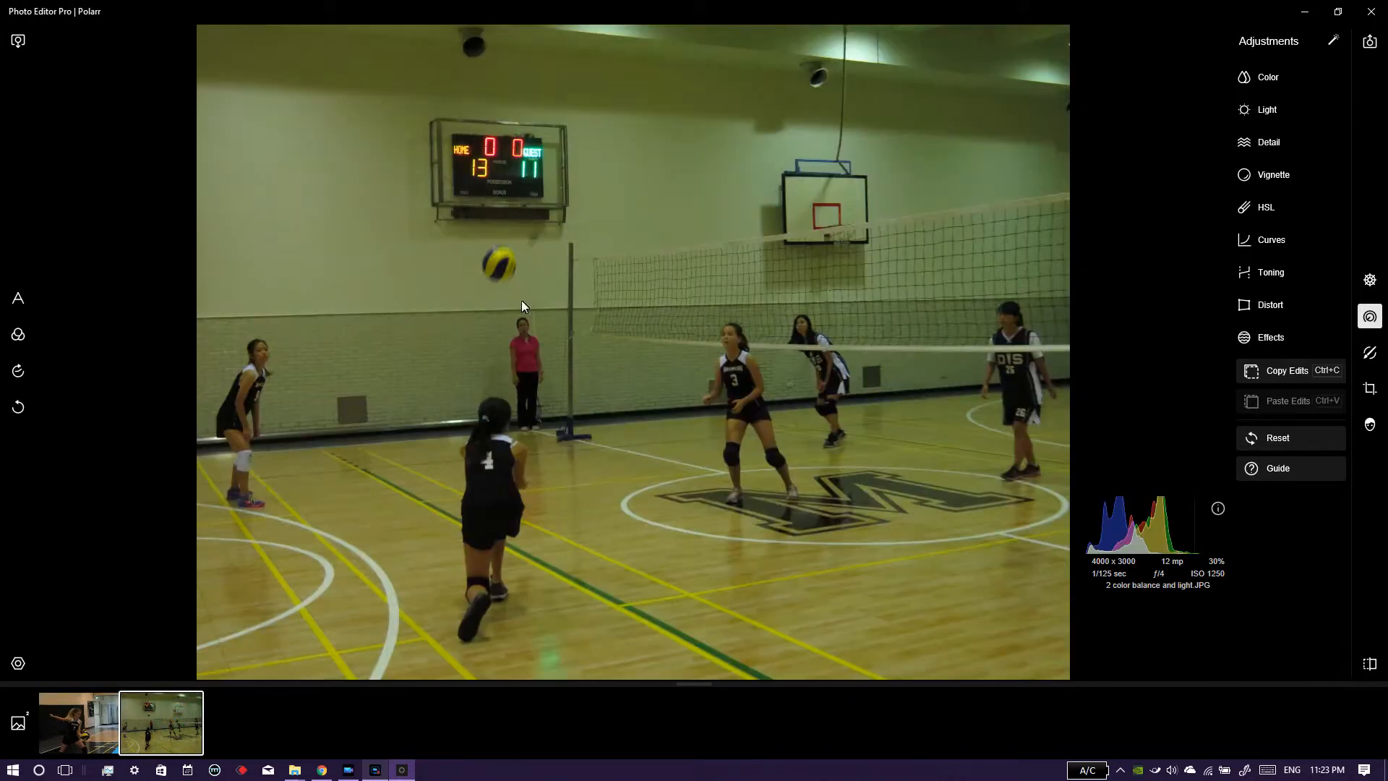
left_click(1274, 84)
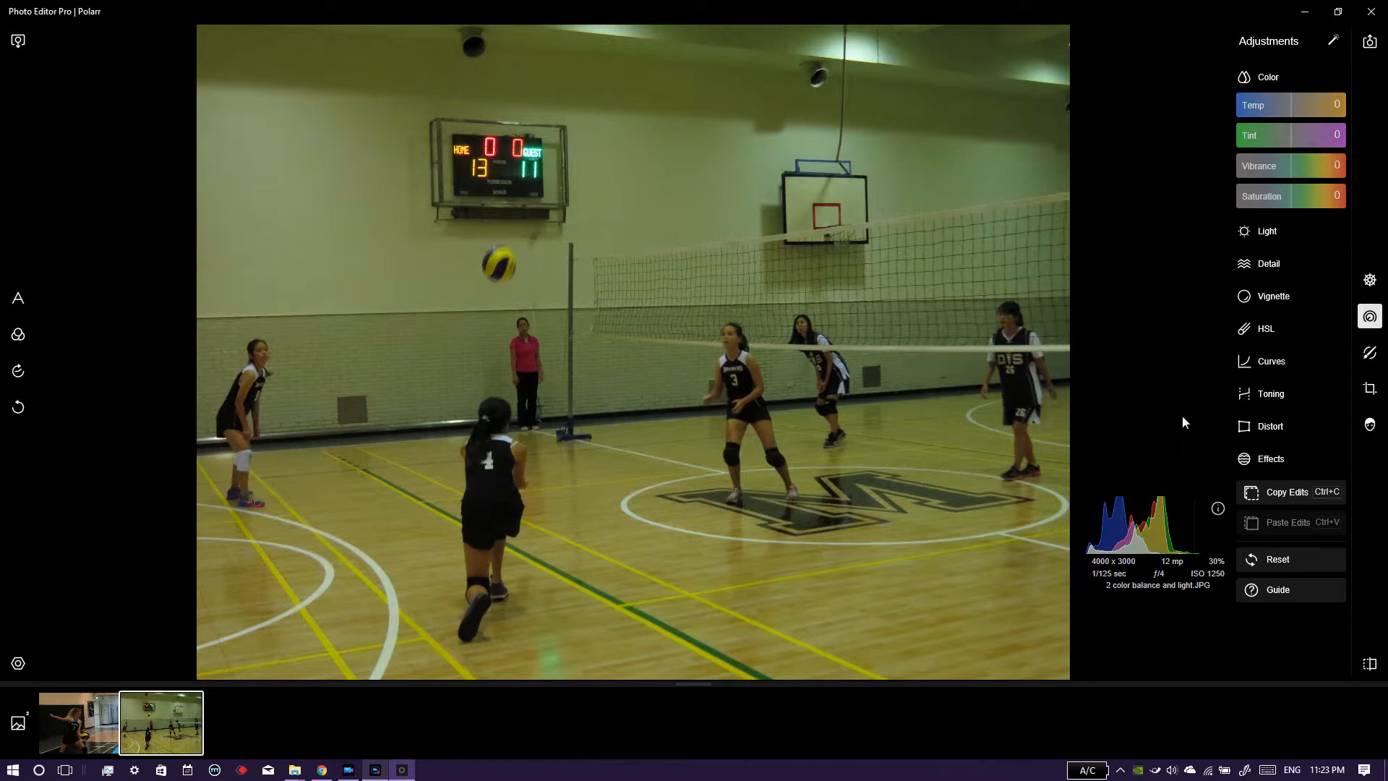
Set the tint to 51 toward magenta to counter the green cast in the gym photo
mouse_move(1291, 141)
left_mouse_down()
mouse_move(1320, 135)
mouse_move(1253, 143)
mouse_move(1282, 142)
left_mouse_up()
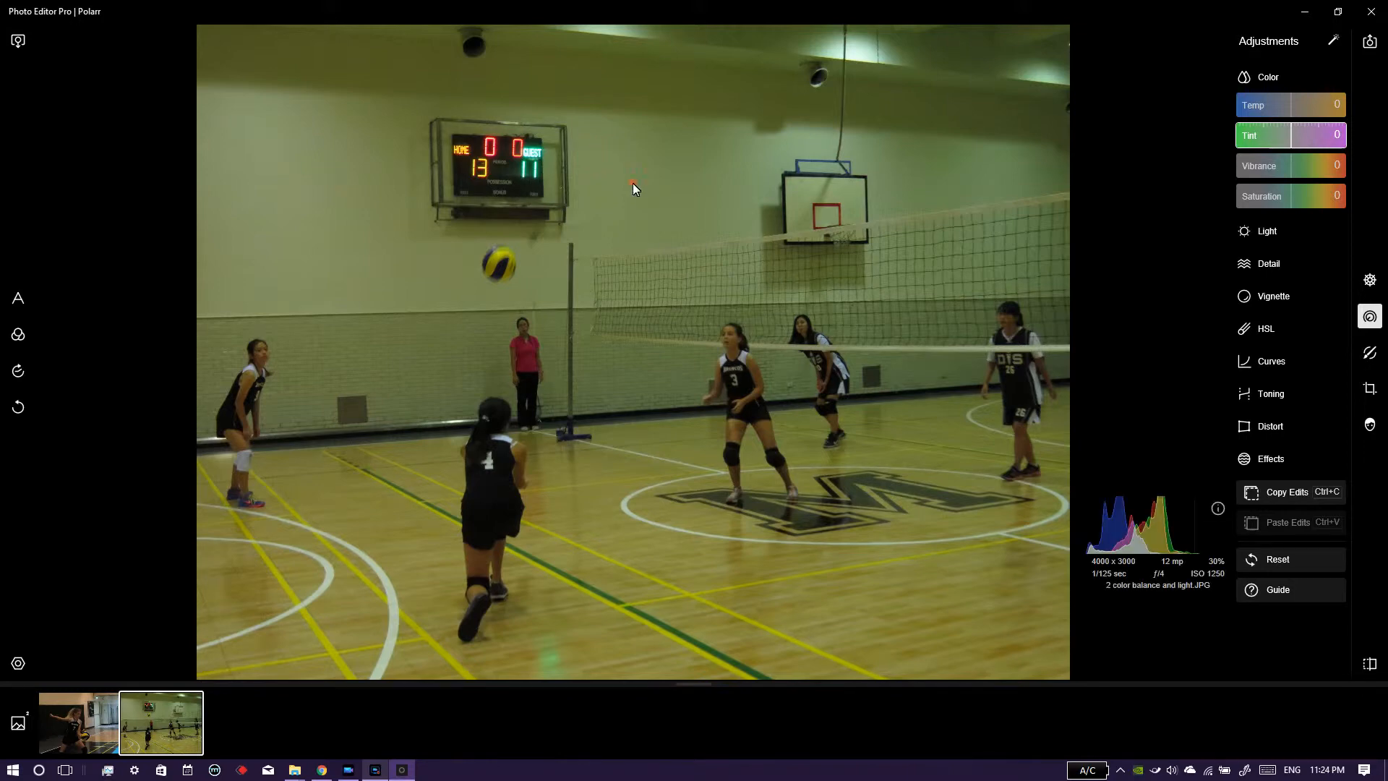
left_click(1294, 135)
left_click_drag(1294, 134, 1320, 135)
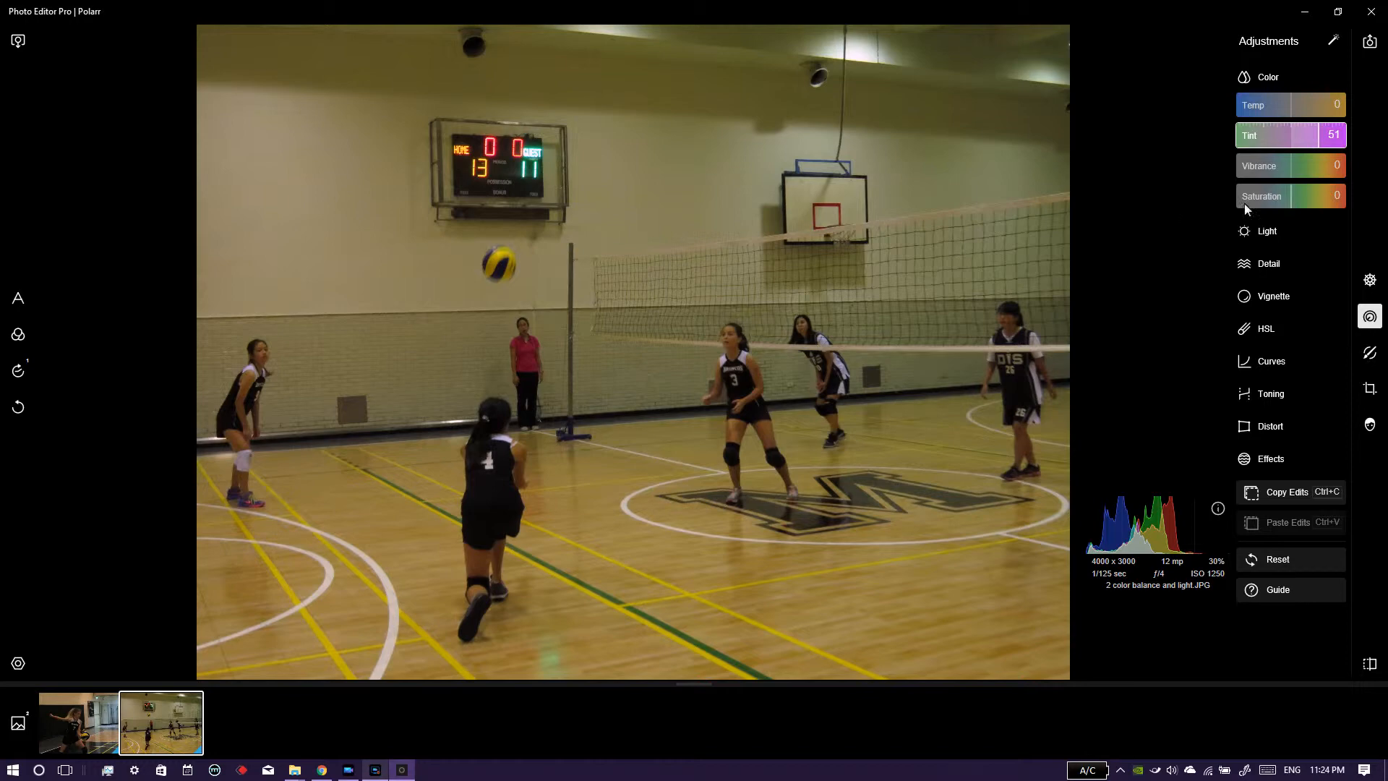
Set the gym photo's tint to 72 toward magenta and its temperature to -24 toward blue
mouse_move(1318, 139)
left_mouse_down()
mouse_move(1342, 138)
mouse_move(1331, 149)
left_mouse_up()
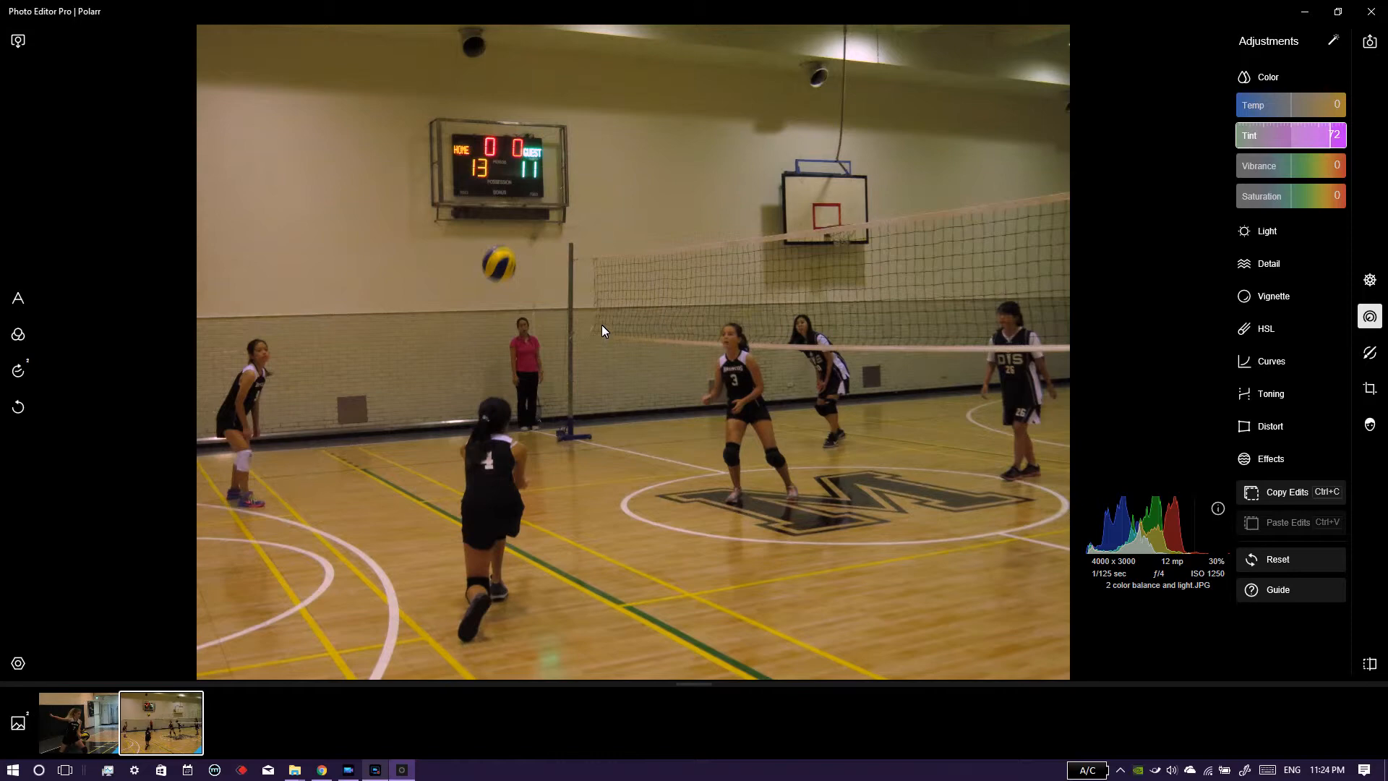
left_click(1290, 107)
left_click_drag(1282, 109, 1280, 108)
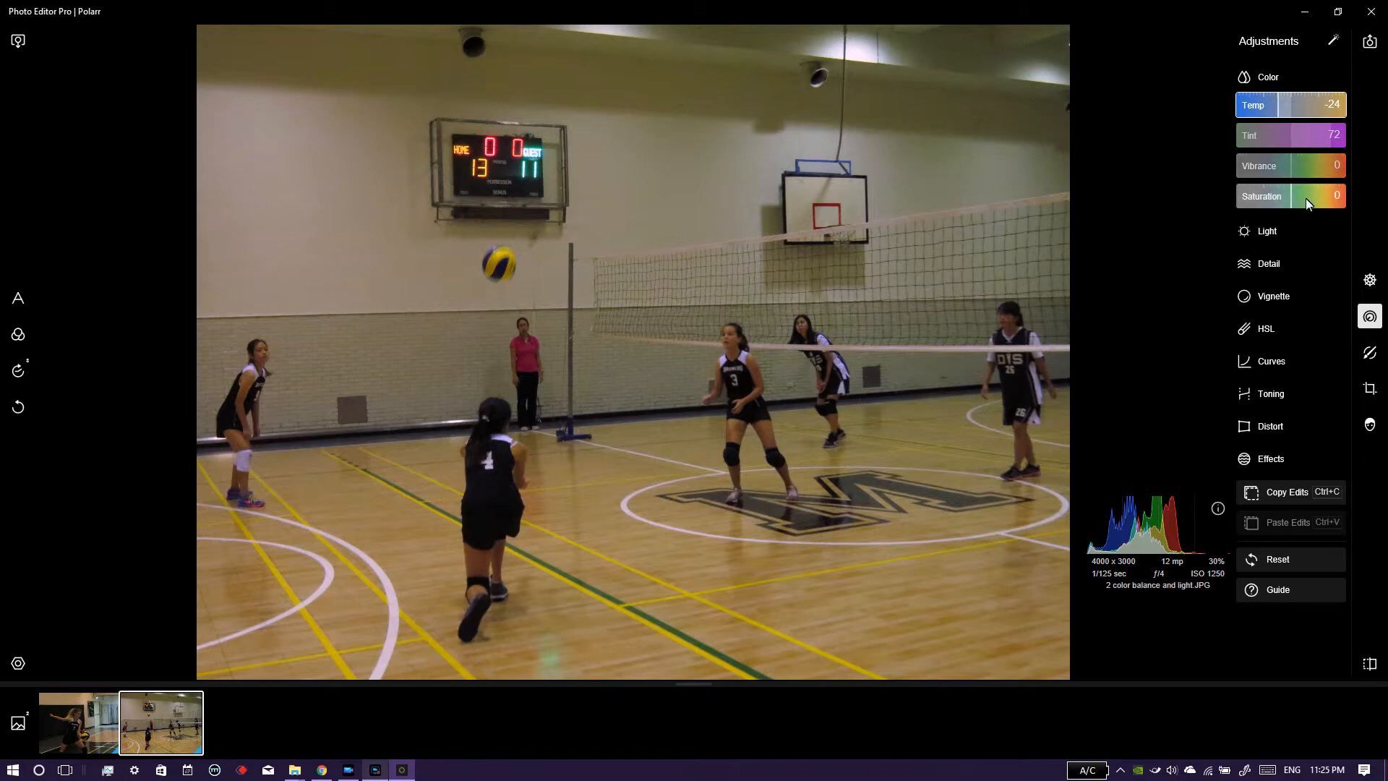
Try a saturation of 12 and a vibrance of -1 on the gym photo, and reset both to 0
mouse_move(1290, 198)
left_mouse_down()
mouse_move(1169, 202)
mouse_move(1356, 197)
mouse_move(1291, 202)
left_mouse_up()
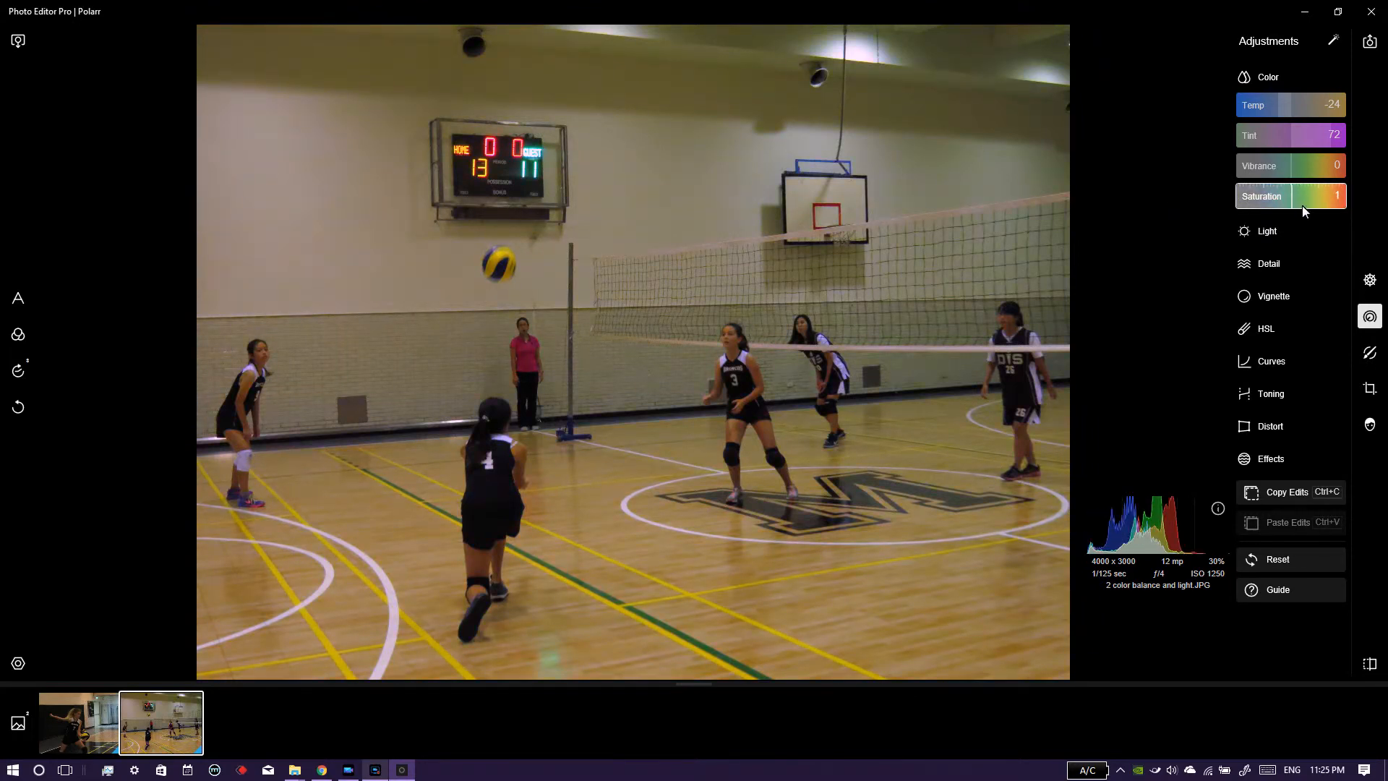
left_click_drag(1291, 210, 1290, 211)
left_click(1286, 203)
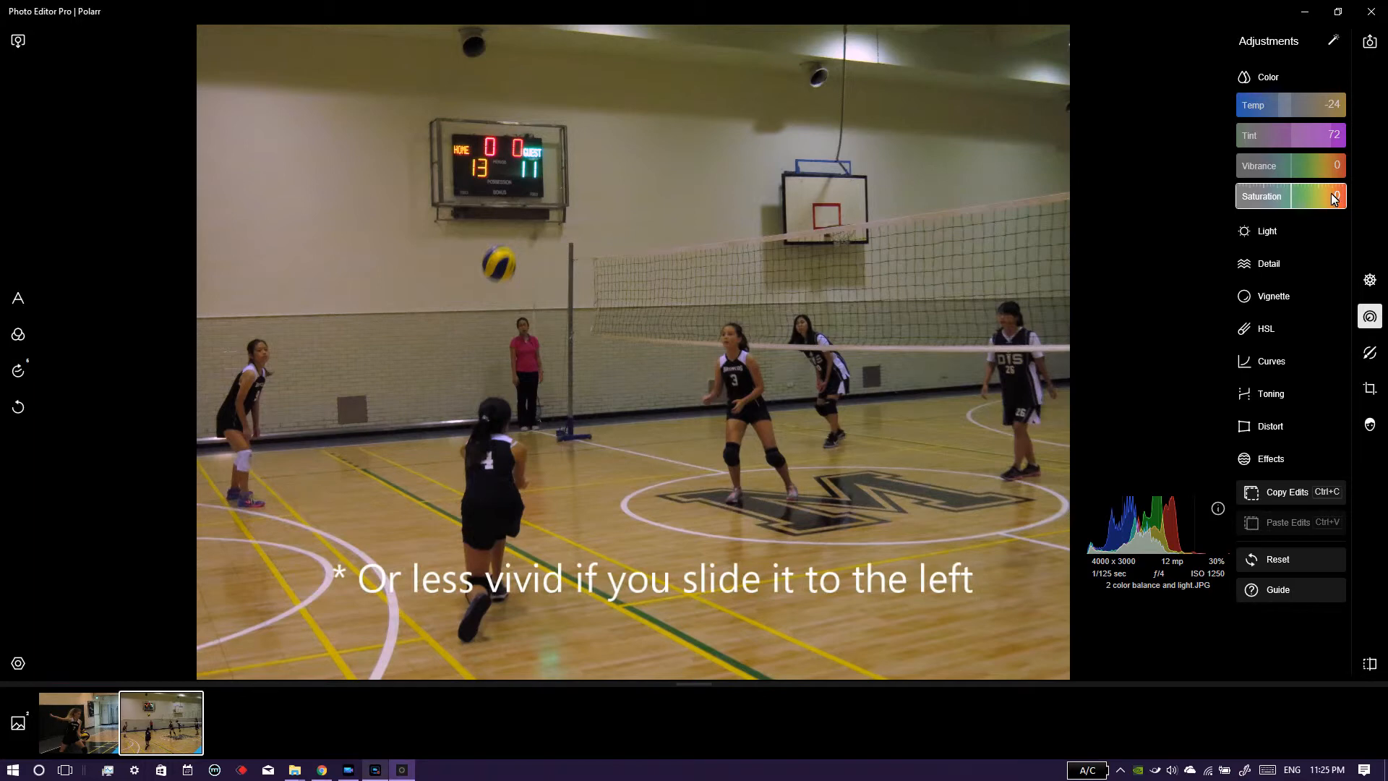
mouse_move(1290, 166)
left_mouse_down()
mouse_move(1359, 174)
mouse_move(1243, 176)
mouse_move(1281, 177)
left_mouse_up()
left_click(1291, 199)
left_click_drag(1306, 197, 1308, 198)
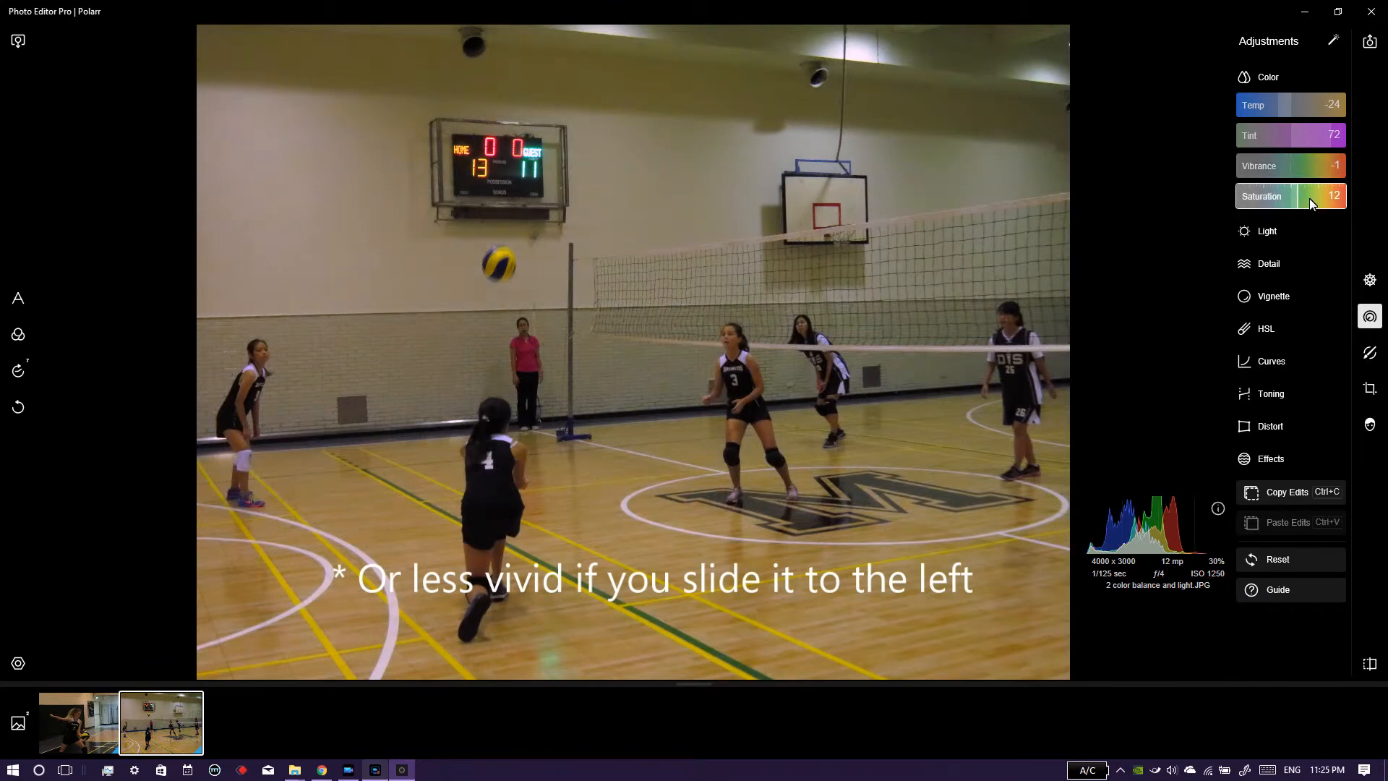
double_click(1346, 201)
left_click_drag(1284, 206, 1351, 217)
left_click_drag(1244, 208, 1338, 175)
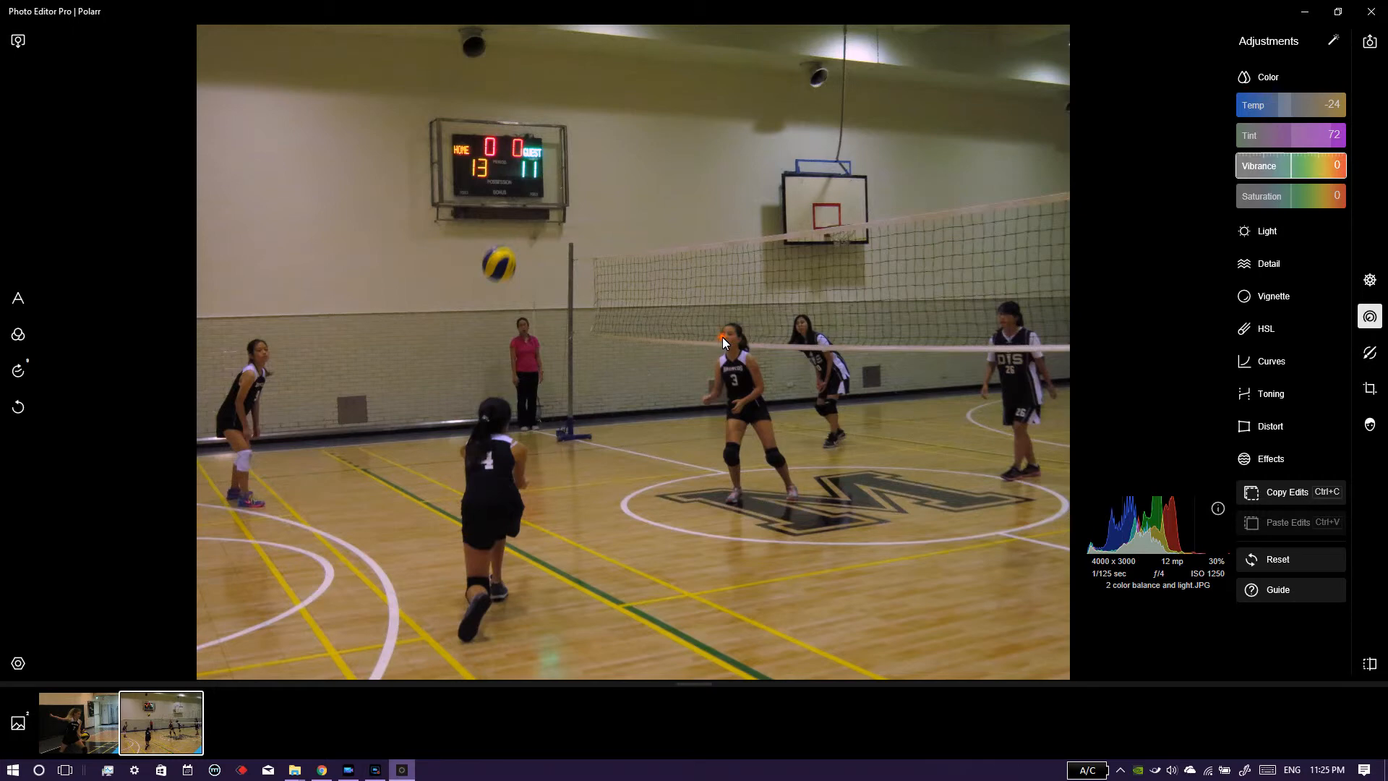
Try saturation values of 100 and 85 on the players at 100% zoom, and reset the saturation to 0
left_click(722, 337)
left_click_drag(1026, 357, 899, 394)
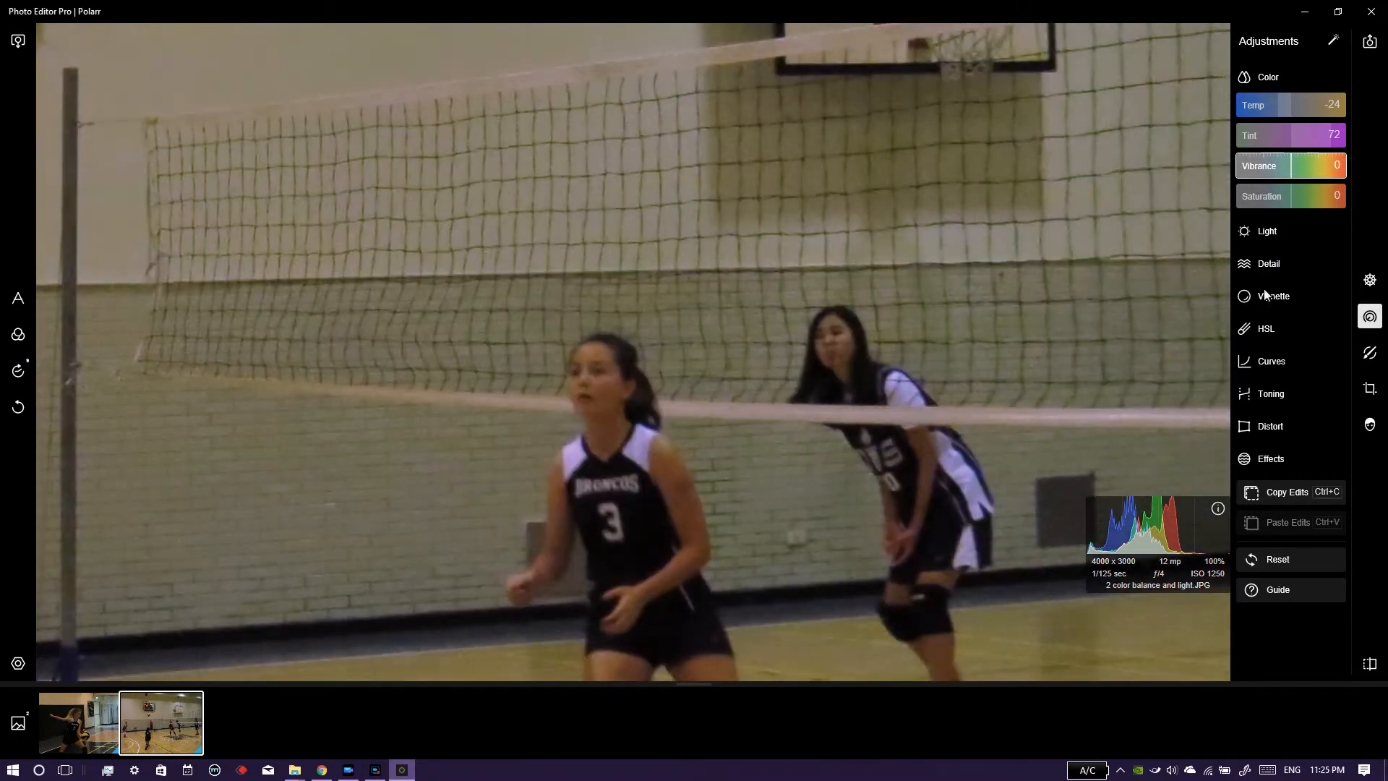
left_click_drag(1288, 201, 1369, 218)
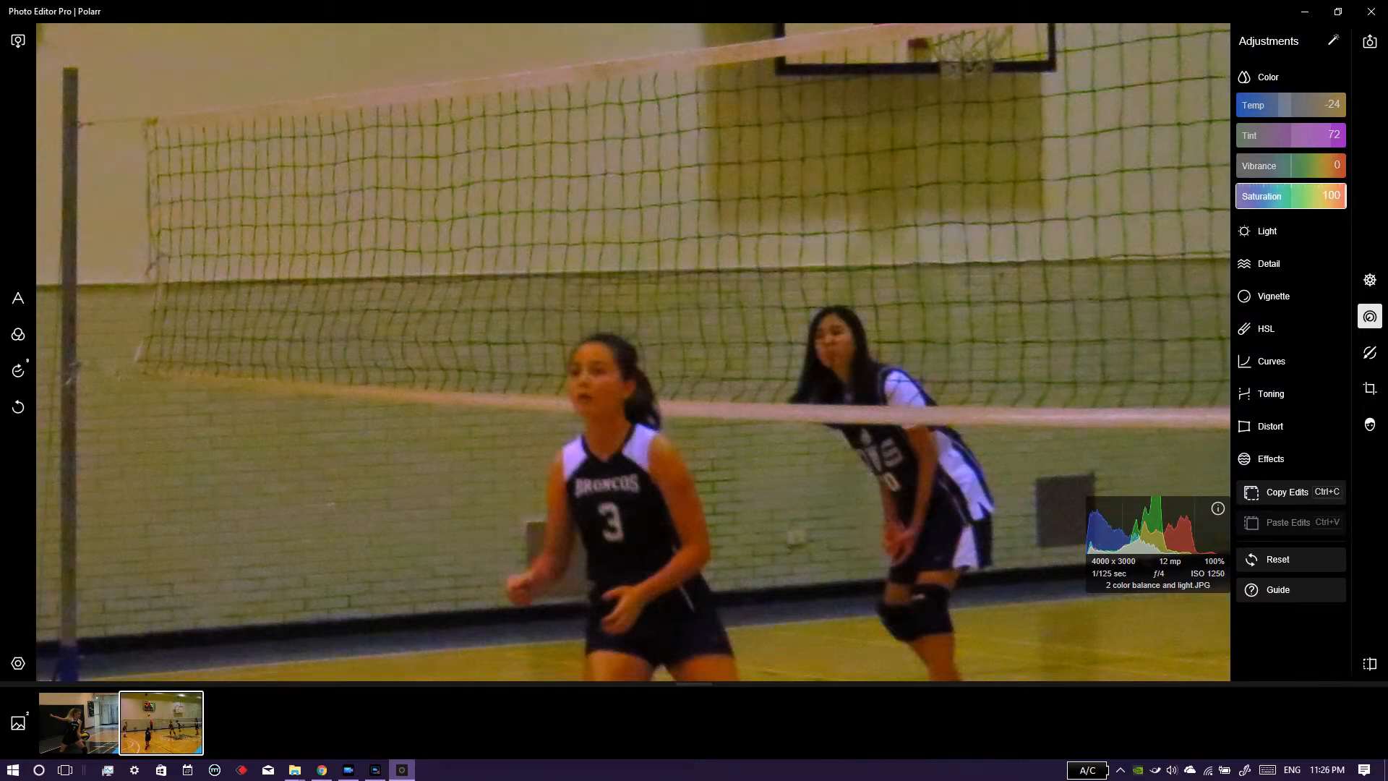
mouse_move(1350, 224)
left_mouse_down()
mouse_move(1306, 241)
mouse_move(1351, 238)
left_mouse_up()
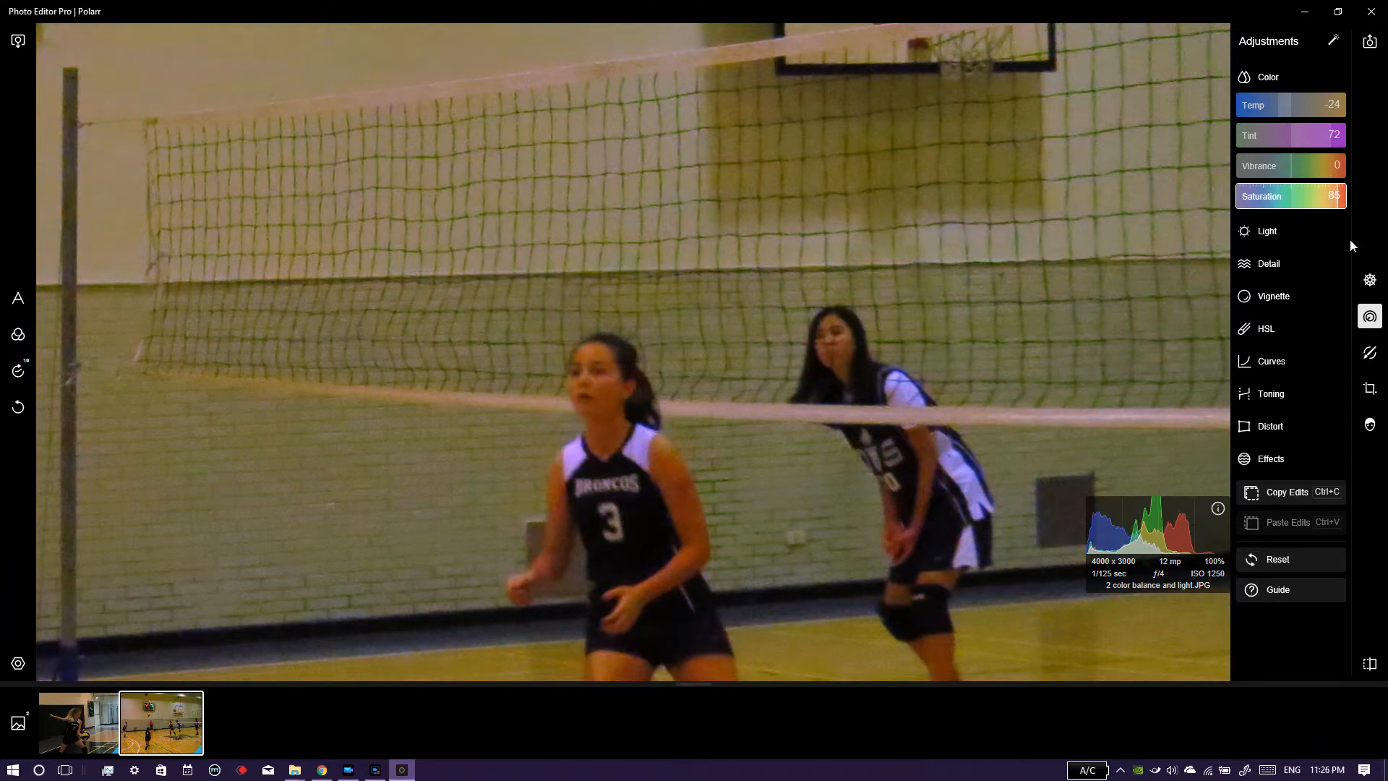
double_click(1332, 190)
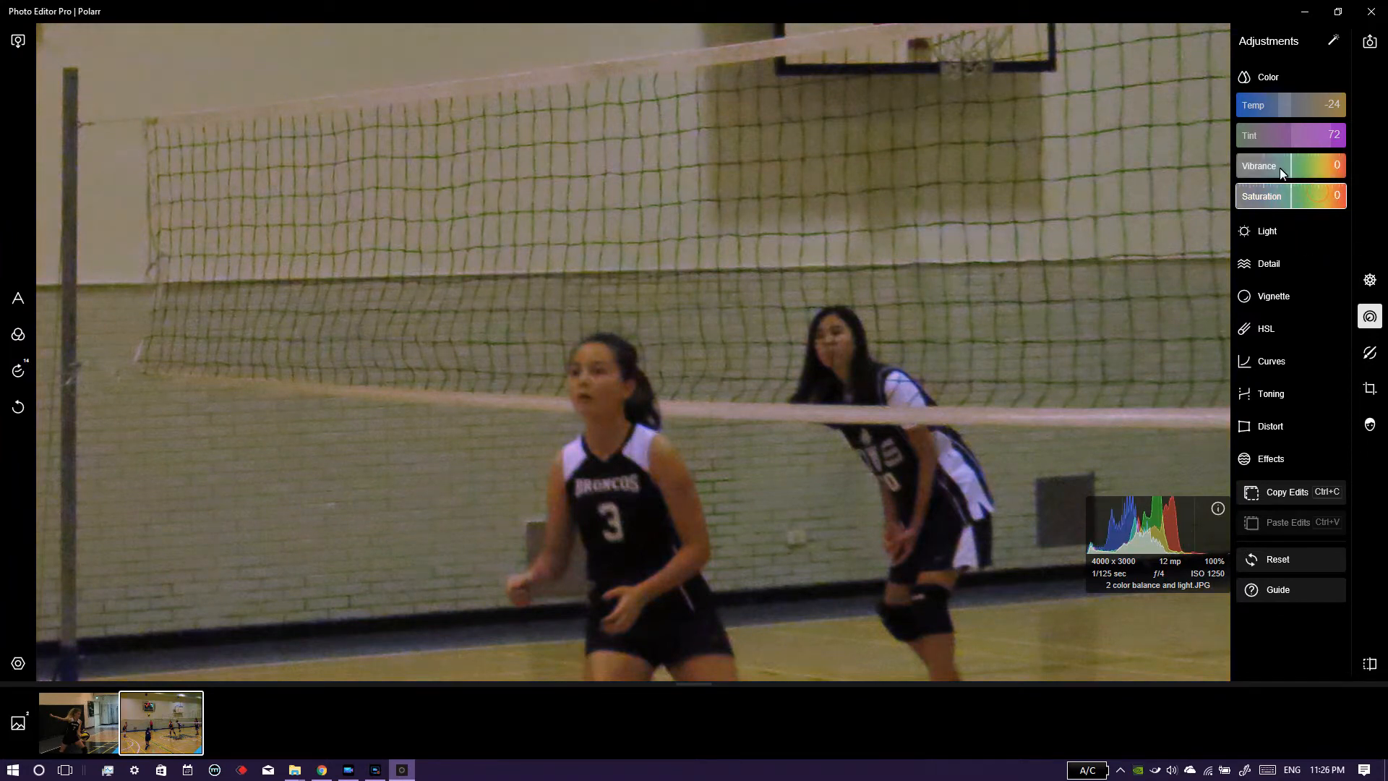
Try raising and lowering the vibrance, including 17 and -6, and reset it to 0
left_click(1288, 167)
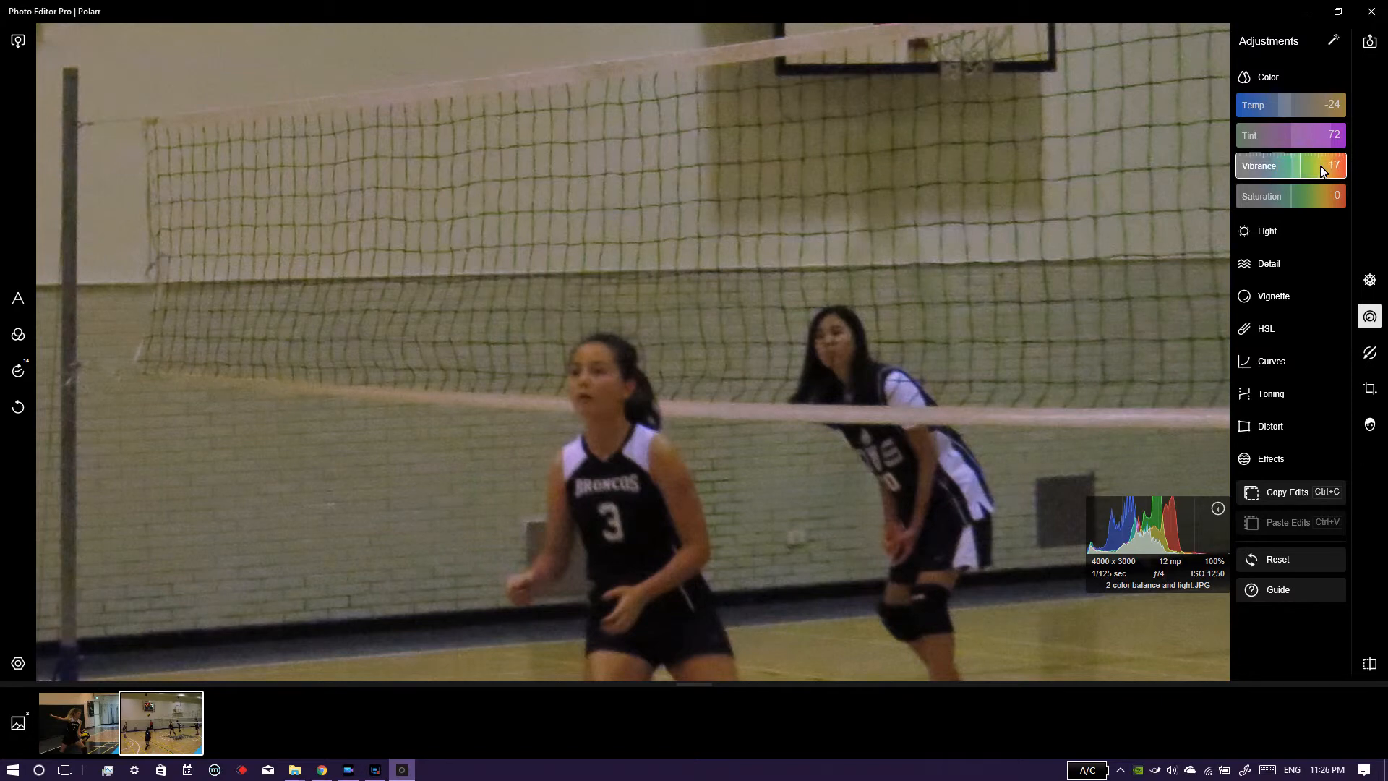
double_click(1278, 160)
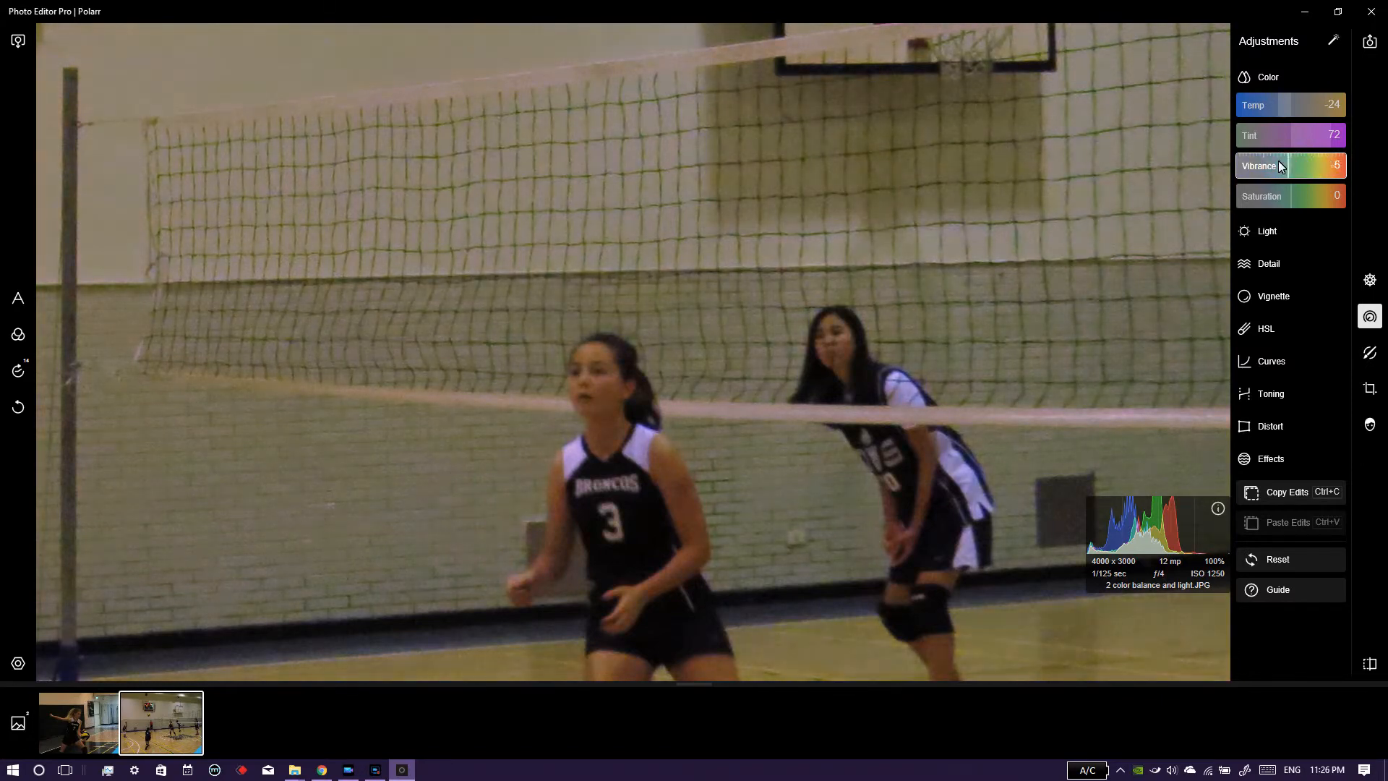
left_click(1316, 158)
left_click_drag(1325, 165, 1335, 171)
double_click(1327, 166)
Try the maximum saturation of 100 once more, reset it to 0 and collapse the color adjustments
left_click_drag(1301, 201, 1365, 200)
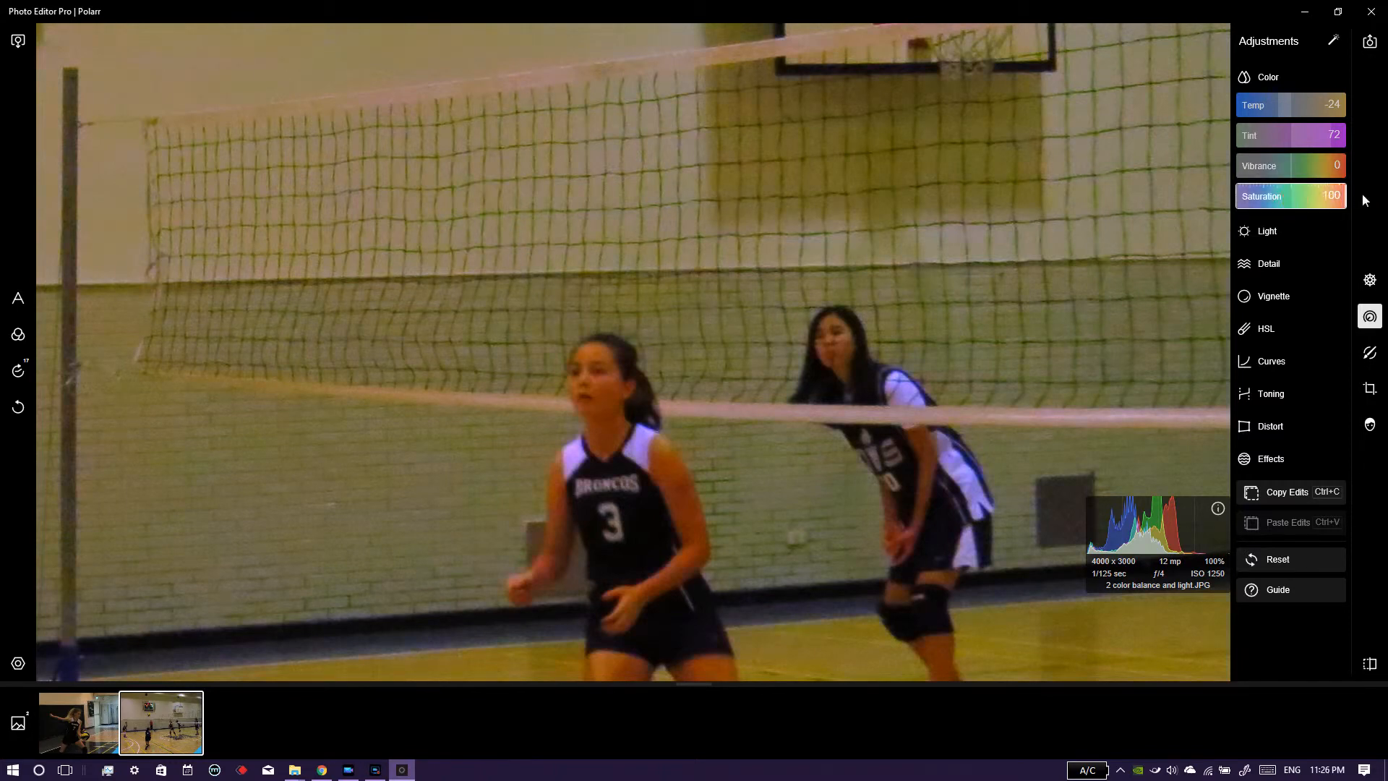
double_click(1313, 195)
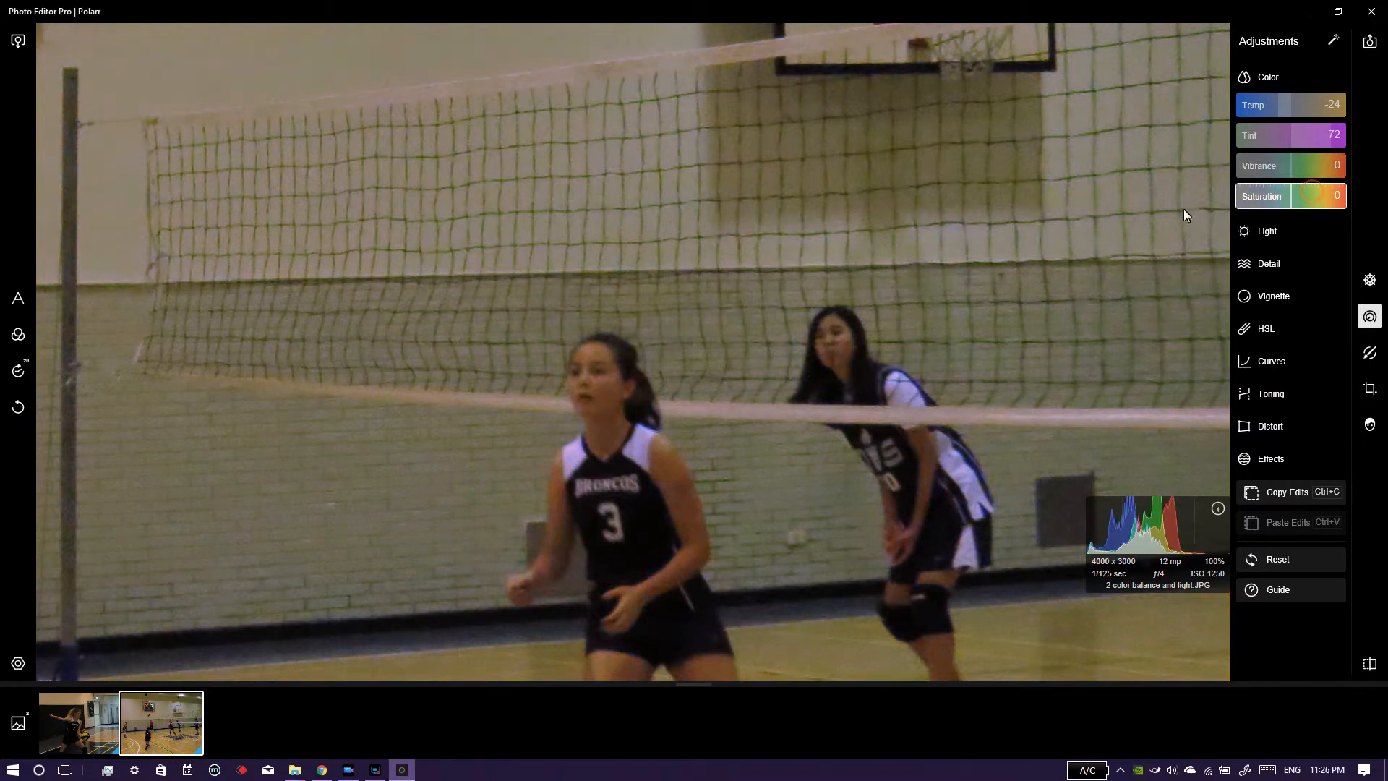
left_click(1325, 77)
left_click(808, 404)
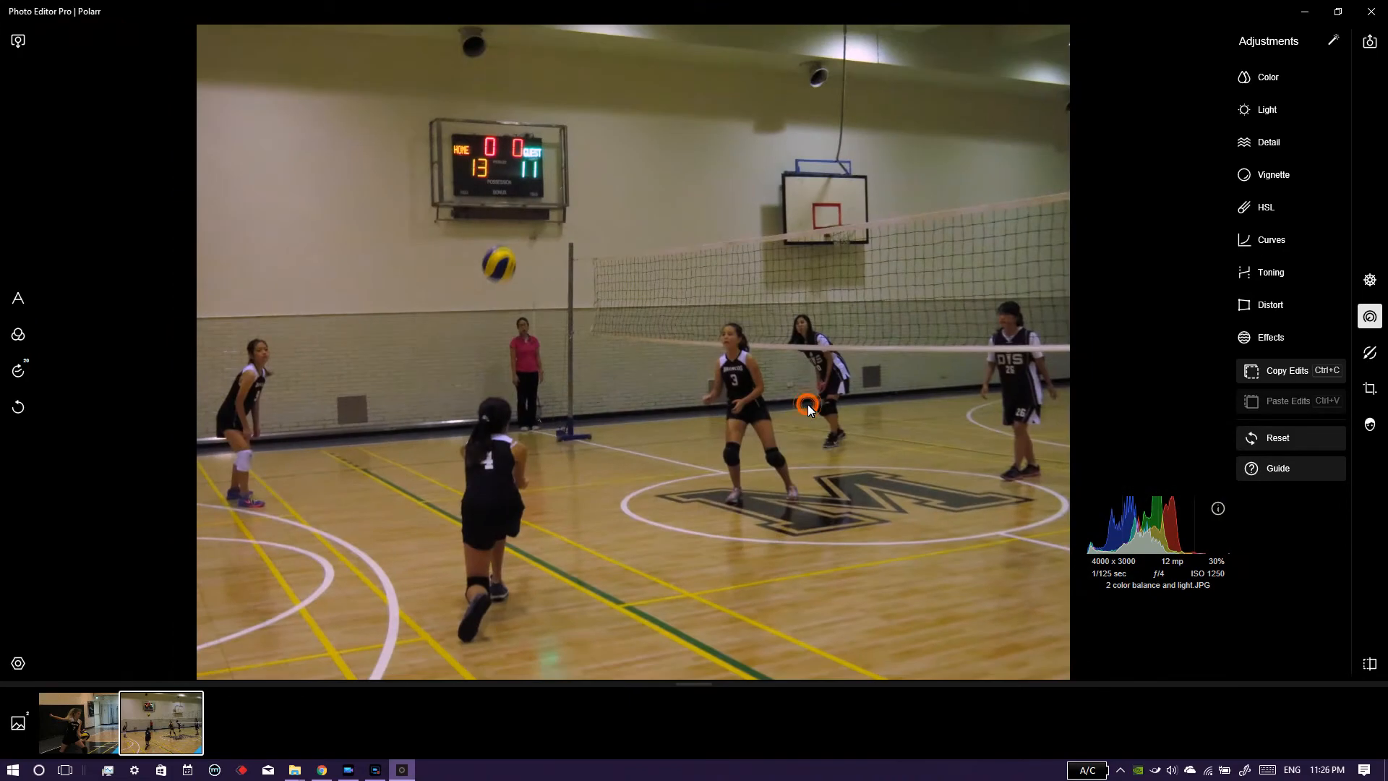
left_click(404, 770)
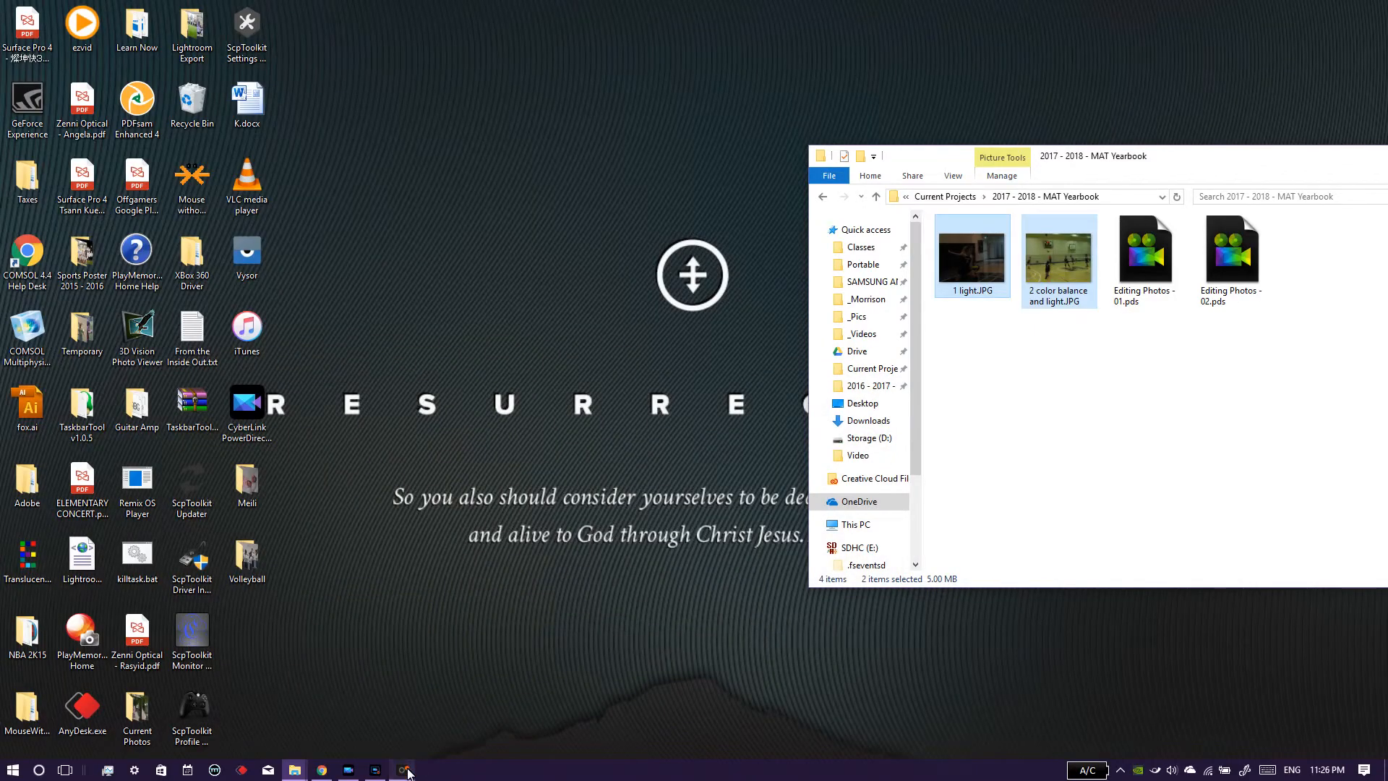
left_click(402, 771)
left_click(376, 770)
left_click(375, 770)
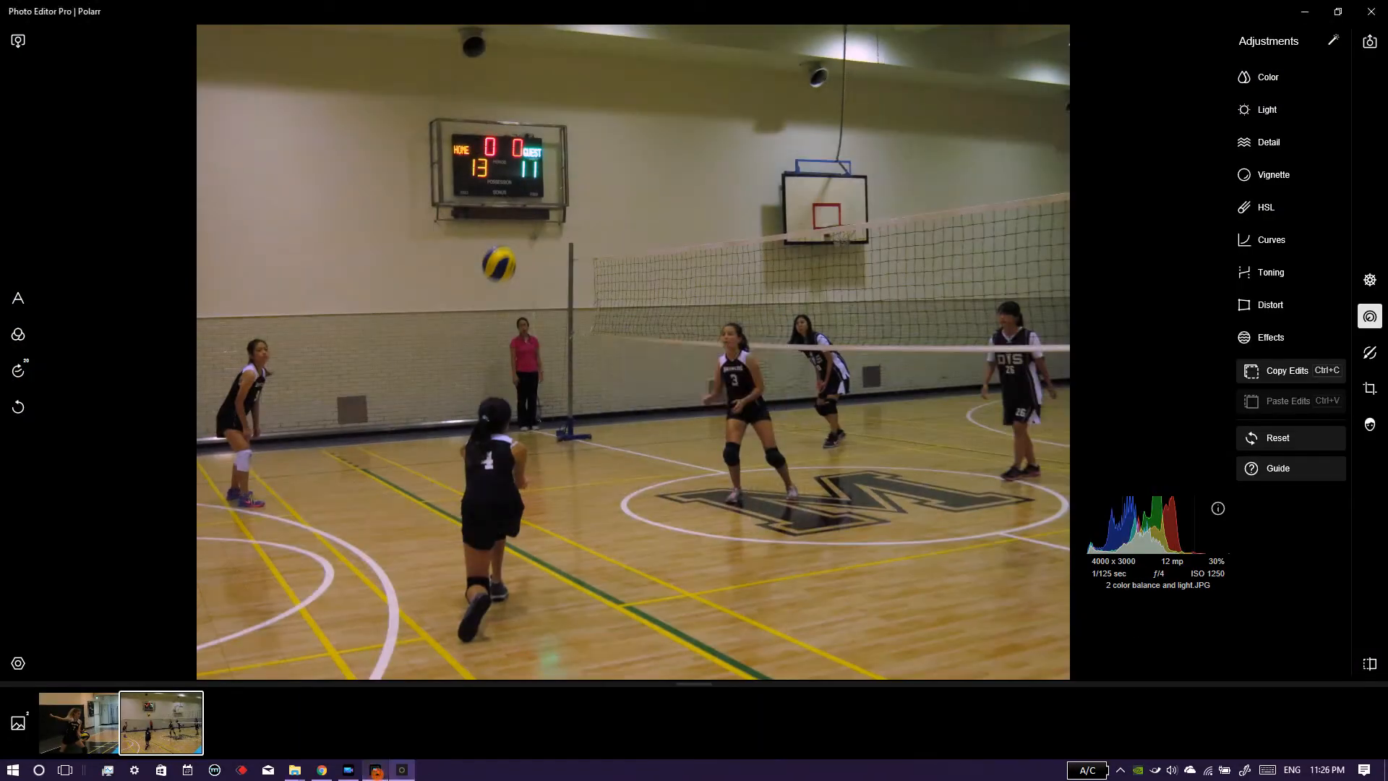
Open the detail adjustments and try several clarity strengths, including 25 and 11, settling on a clarity of 3
left_click(1278, 141)
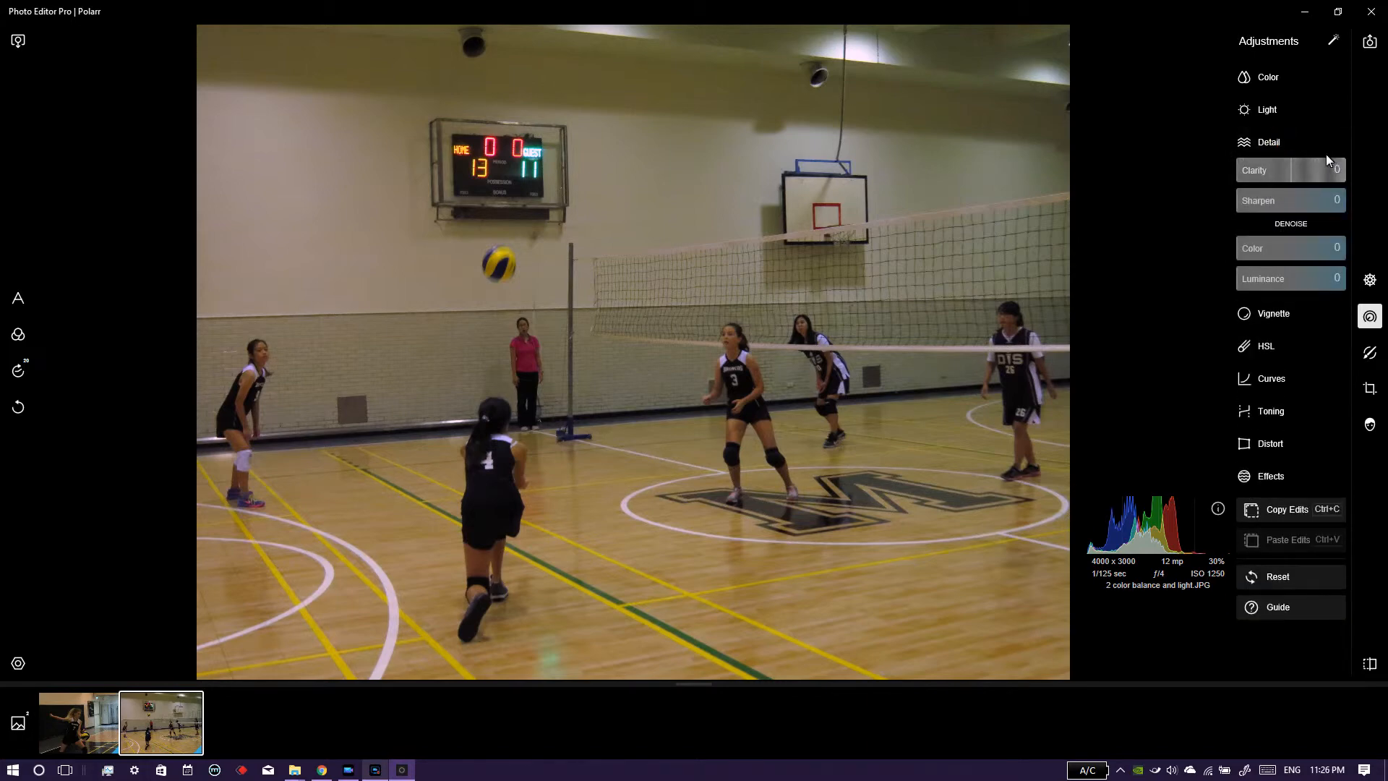
double_click(718, 315)
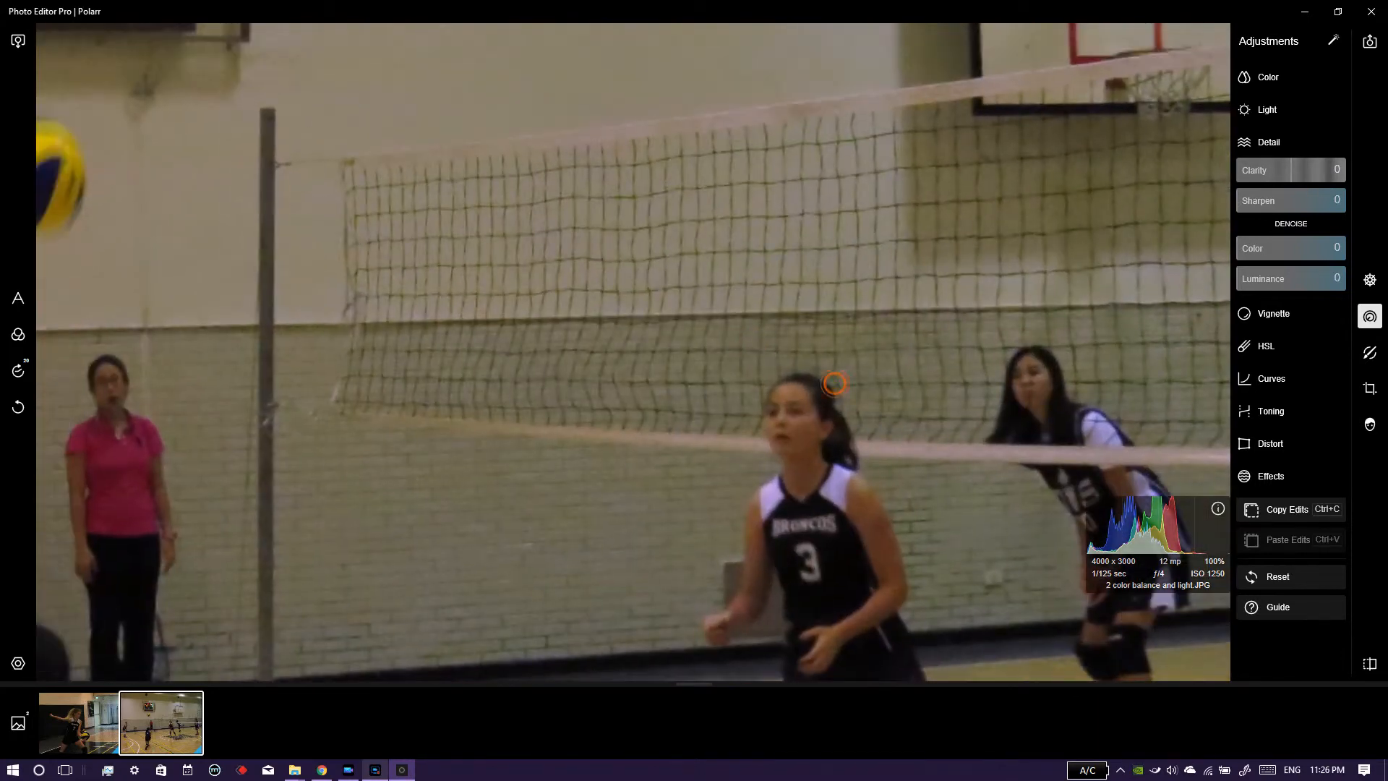
mouse_move(1287, 172)
left_mouse_down()
mouse_move(1347, 179)
mouse_move(1295, 172)
left_mouse_up()
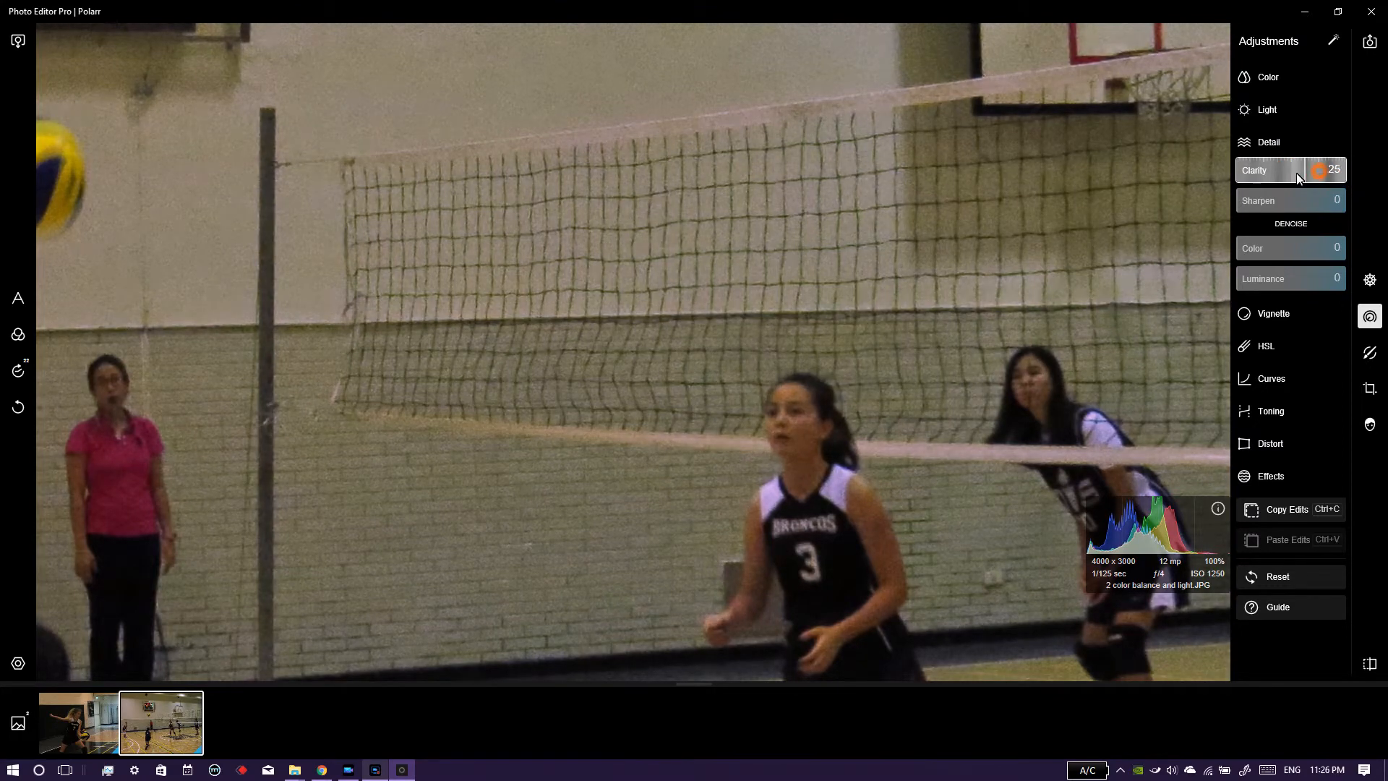
left_click_drag(399, 404, 772, 313)
left_click_drag(682, 272, 857, 379)
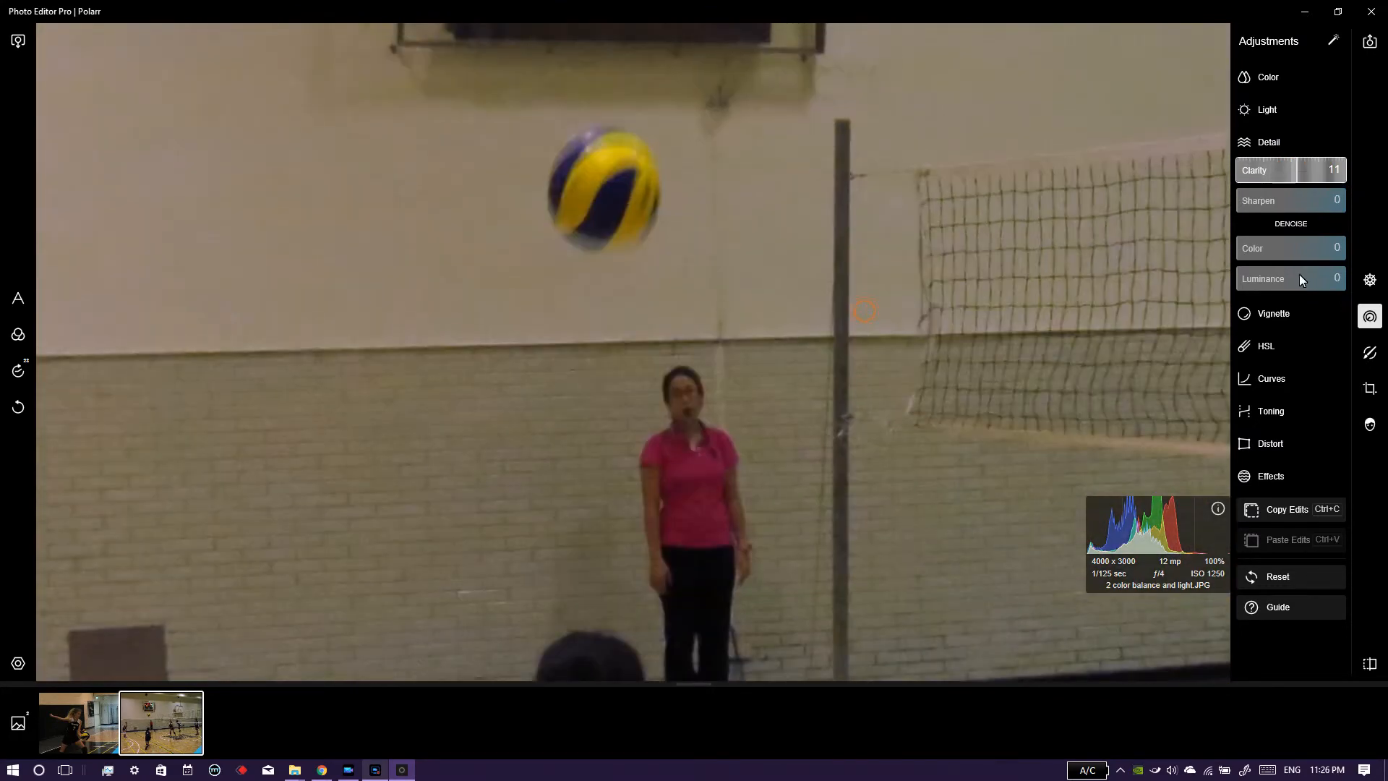
double_click(1300, 172)
double_click(873, 379)
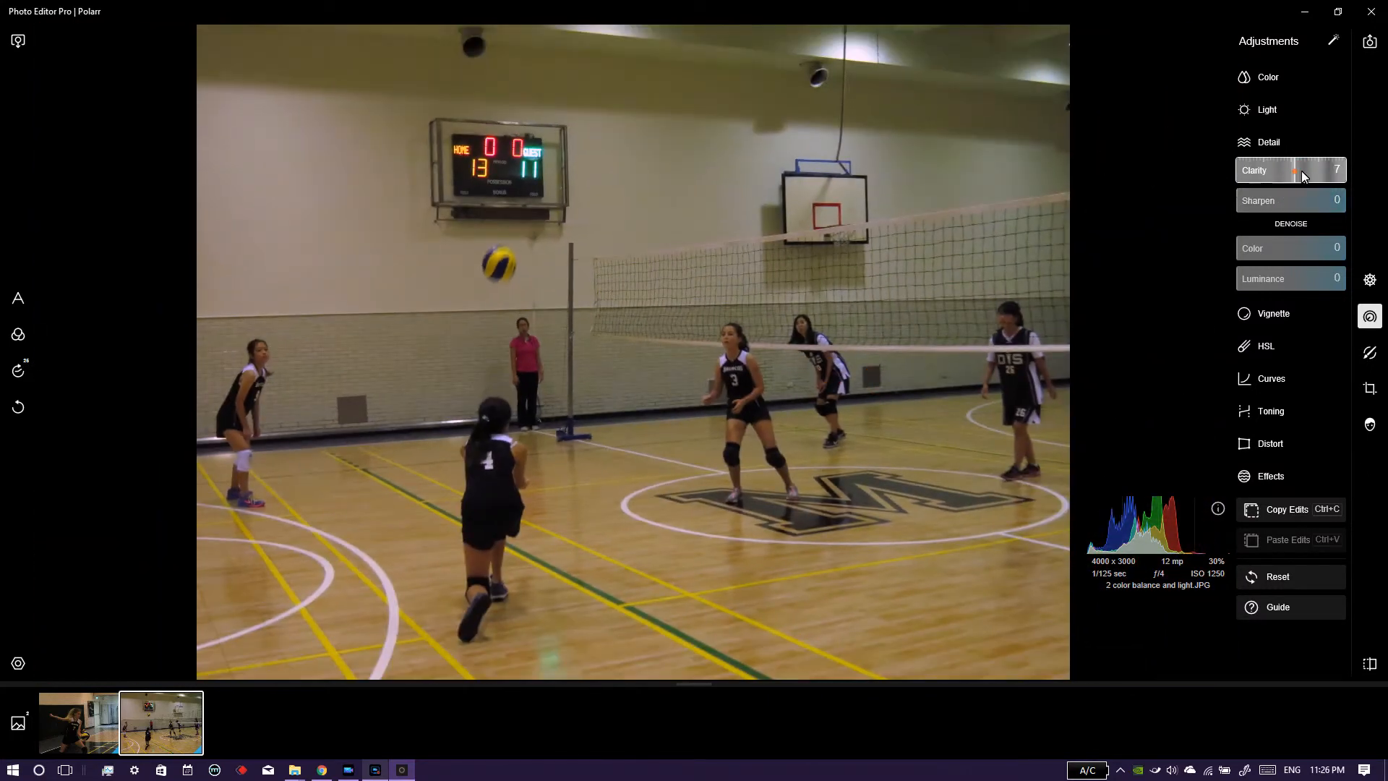
left_click_drag(1301, 172, 1381, 168)
left_click(1312, 171)
left_click_drag(1312, 170, 1298, 172)
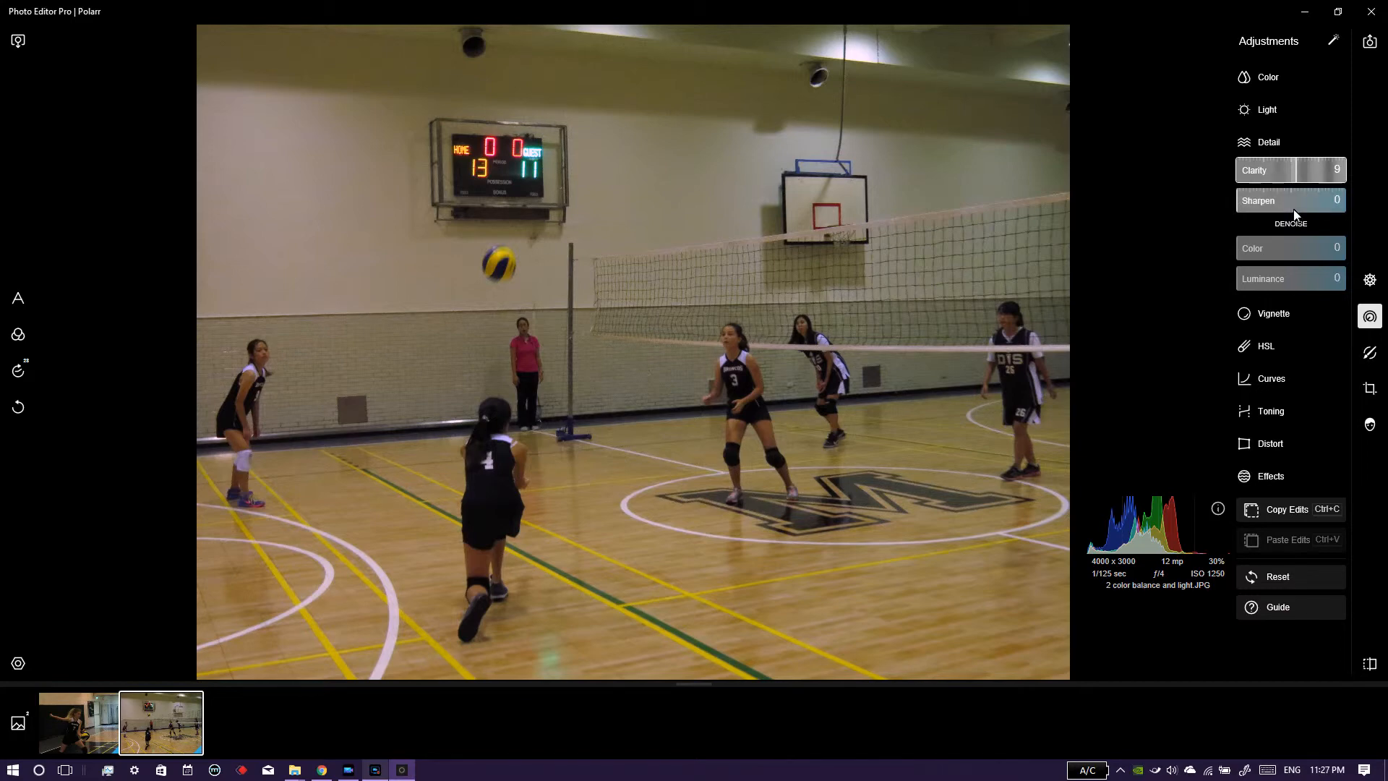
mouse_move(1309, 172)
left_mouse_down()
mouse_move(1356, 163)
mouse_move(1290, 179)
left_mouse_up()
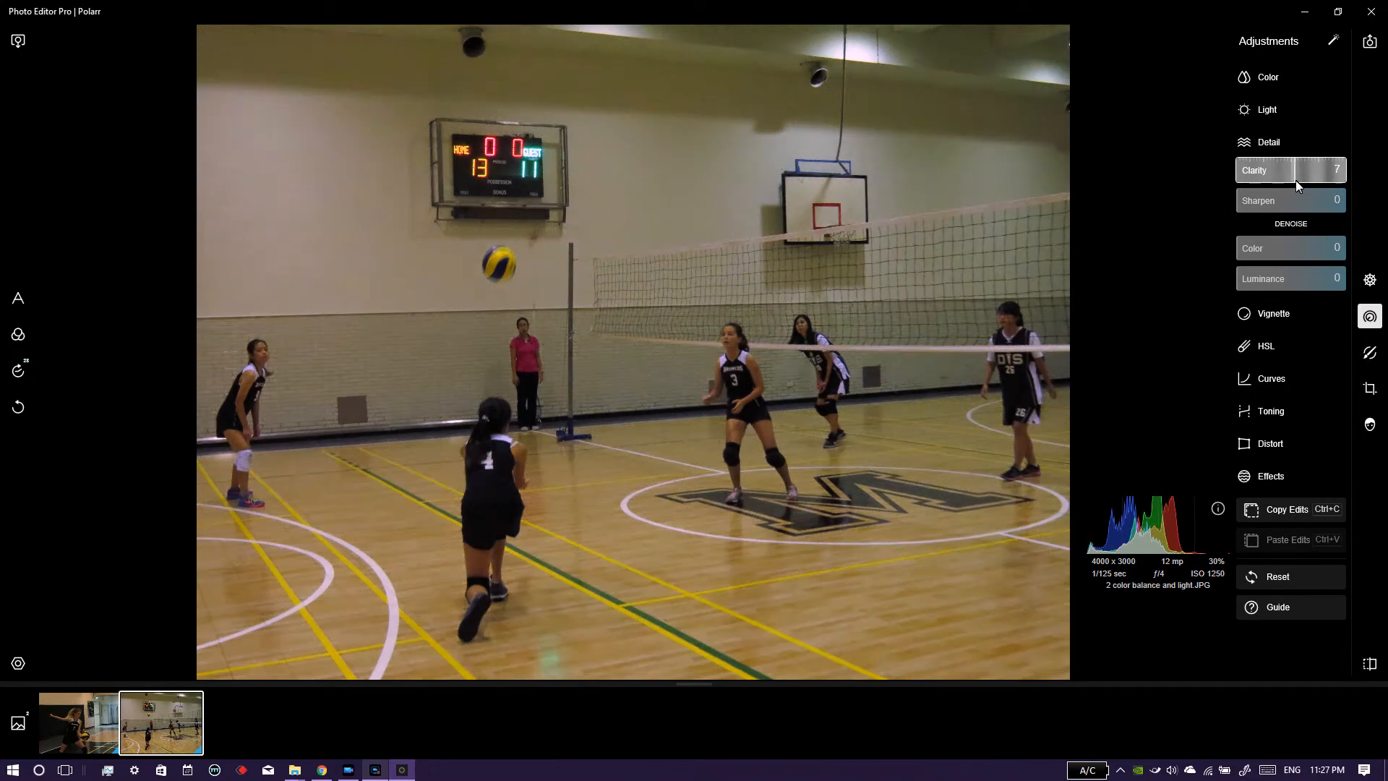
Try a sharpening of 82 while inspecting the players and ball at 100% zoom, and settle on a sharpening of 40
left_click_drag(1294, 202, 1212, 240)
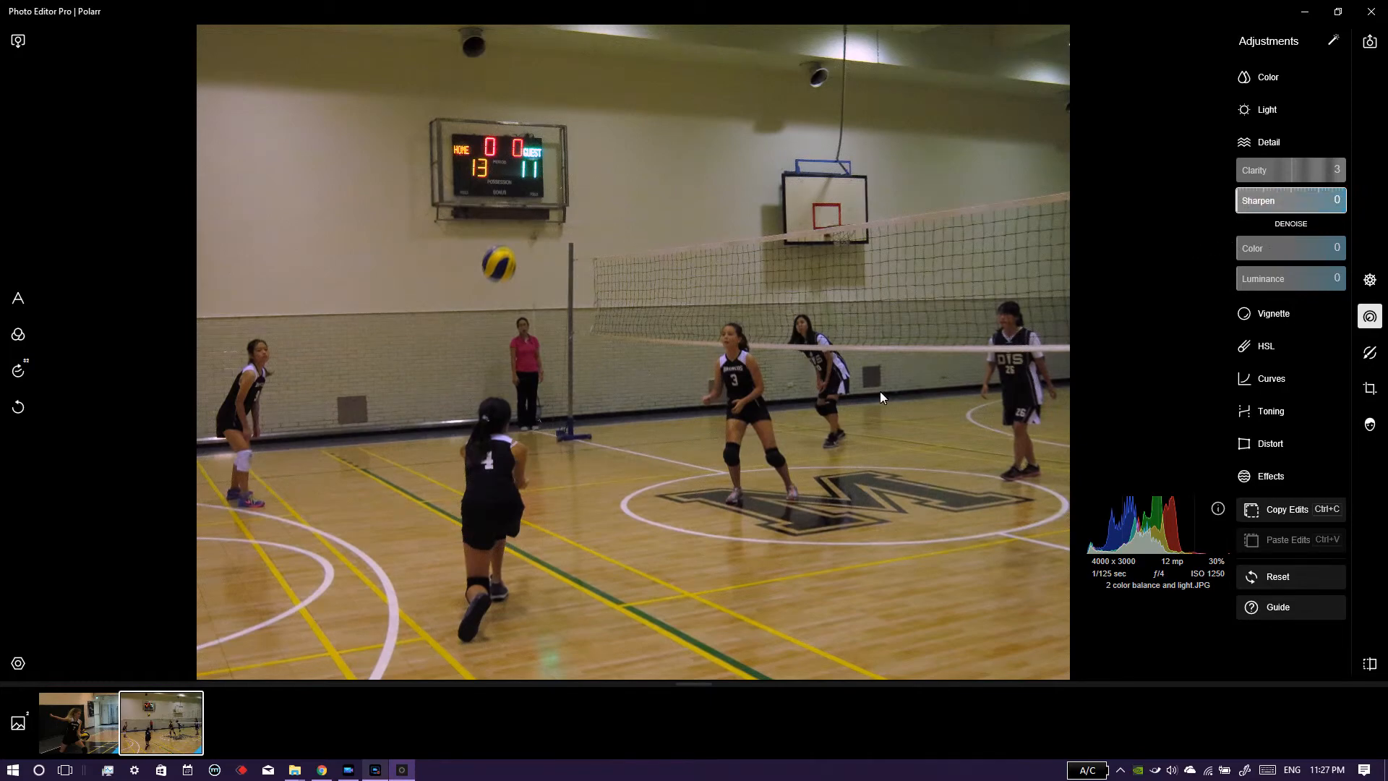
double_click(987, 302)
left_click_drag(788, 462, 925, 262)
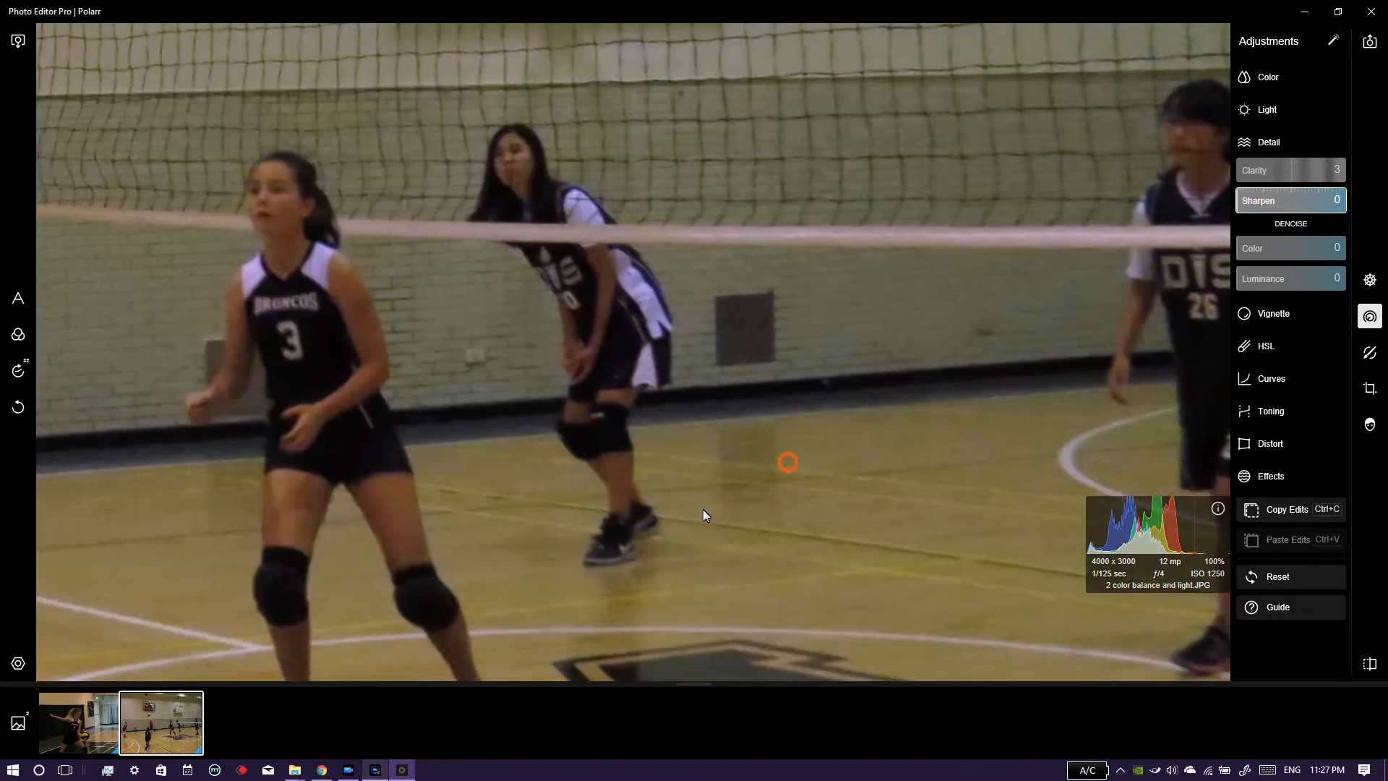
left_click_drag(701, 508, 1229, 513)
left_click_drag(471, 386, 916, 464)
left_click_drag(600, 434, 558, 519)
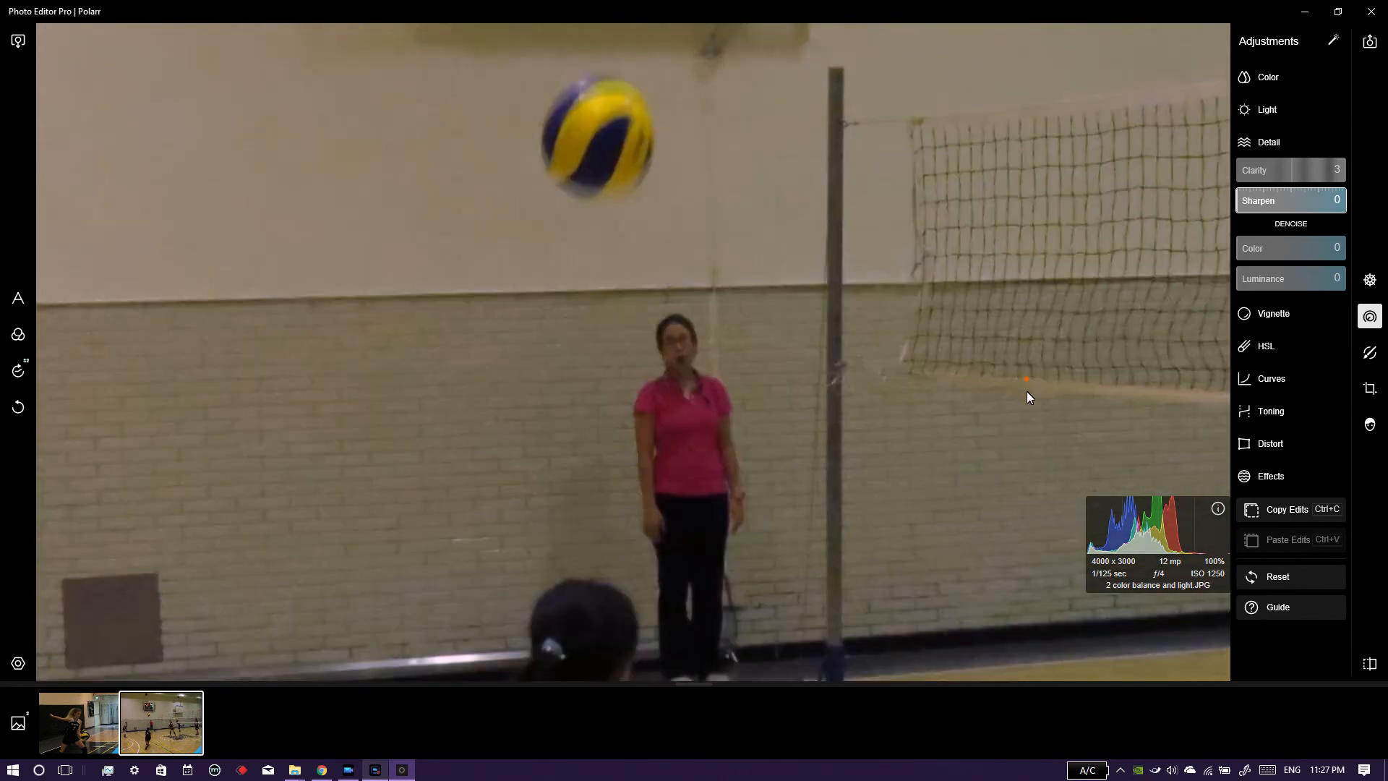
left_click_drag(1026, 378, 1026, 433)
left_click_drag(1247, 207, 1329, 204)
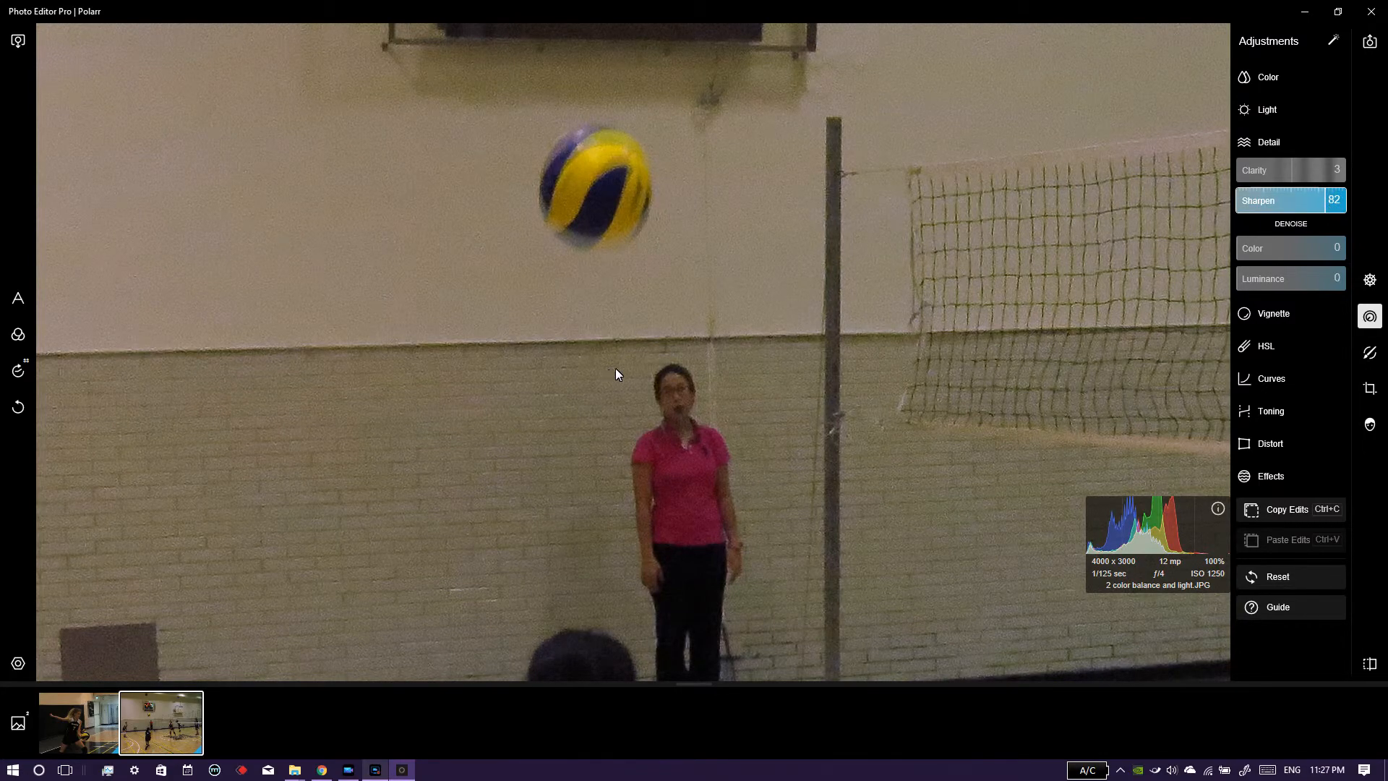
double_click(645, 393)
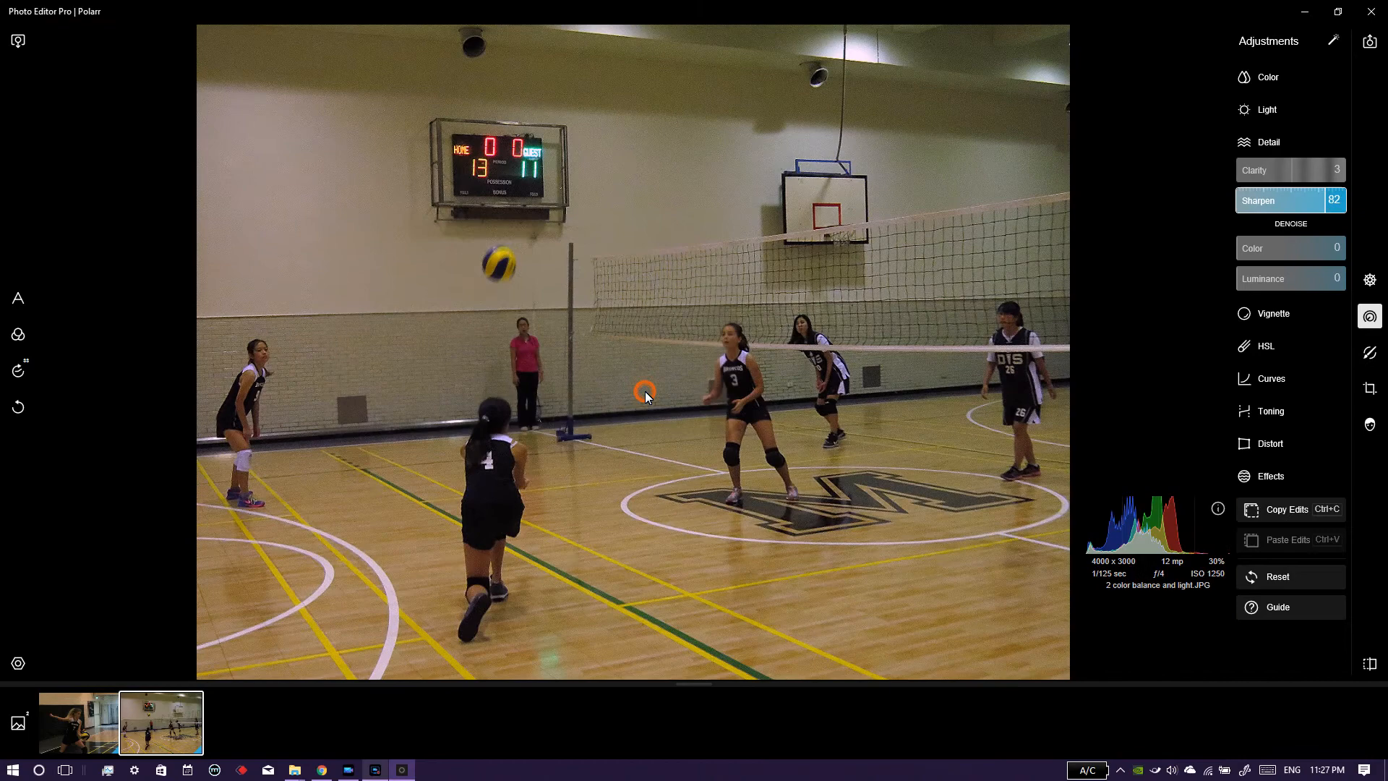
left_click_drag(1315, 196, 1275, 201)
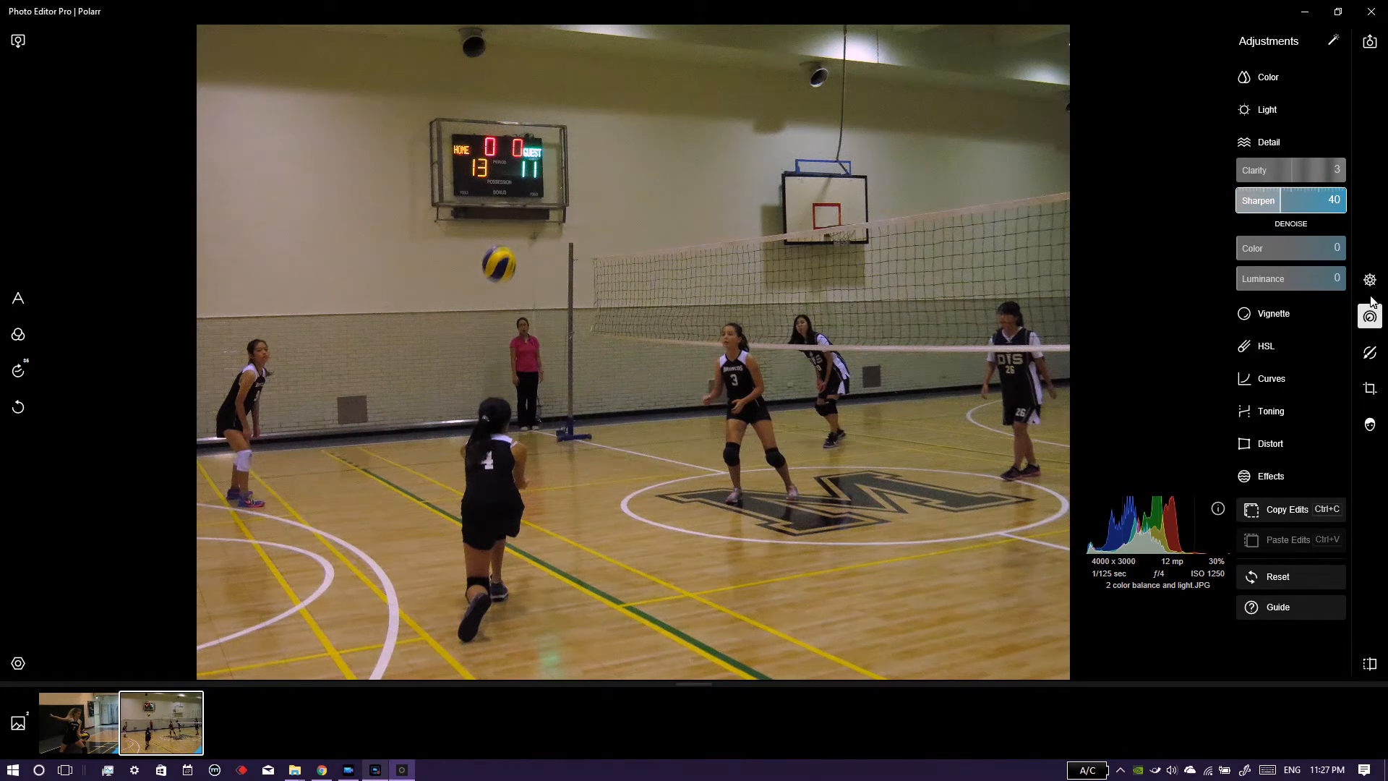
Open the vignette adjustments, try a darkening amount of -42 and bring the amount back to -1
left_click(1253, 315)
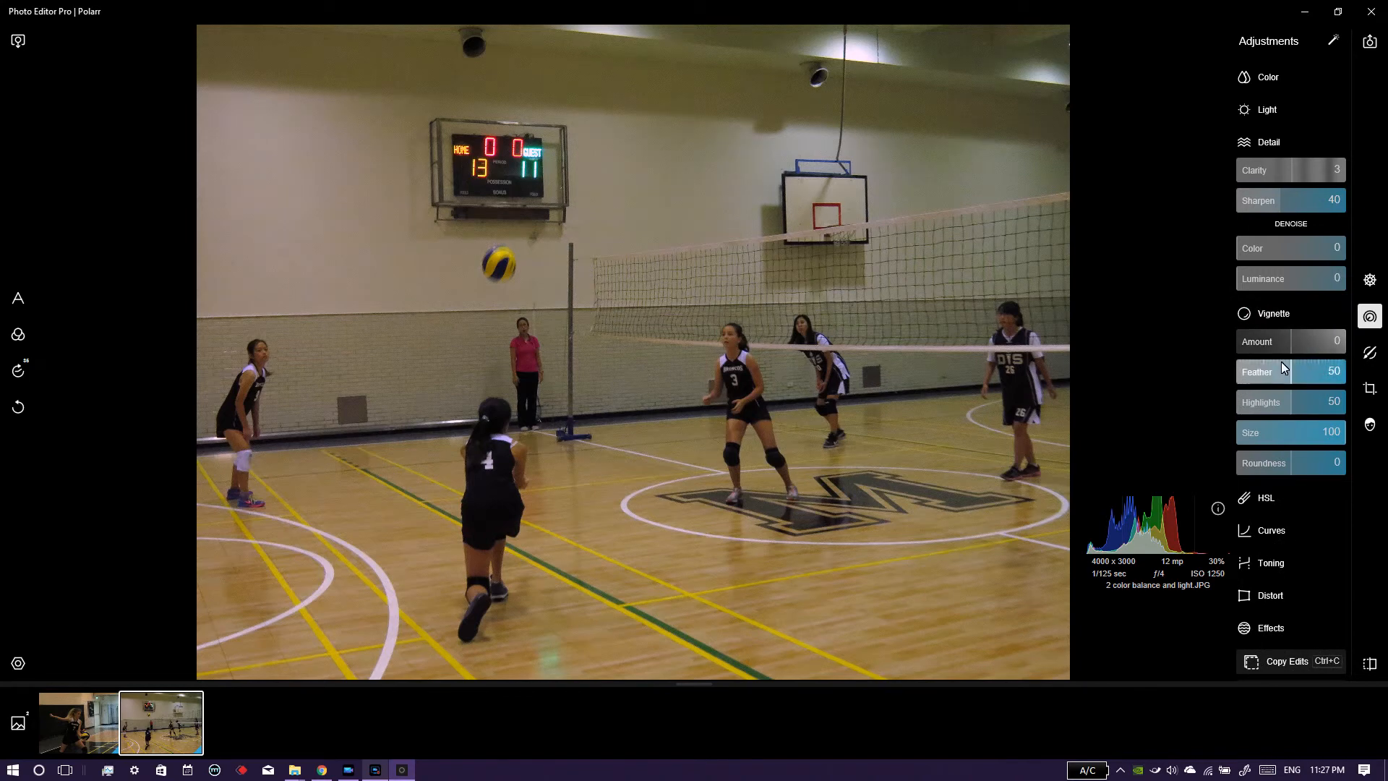
left_click_drag(1284, 352, 1268, 366)
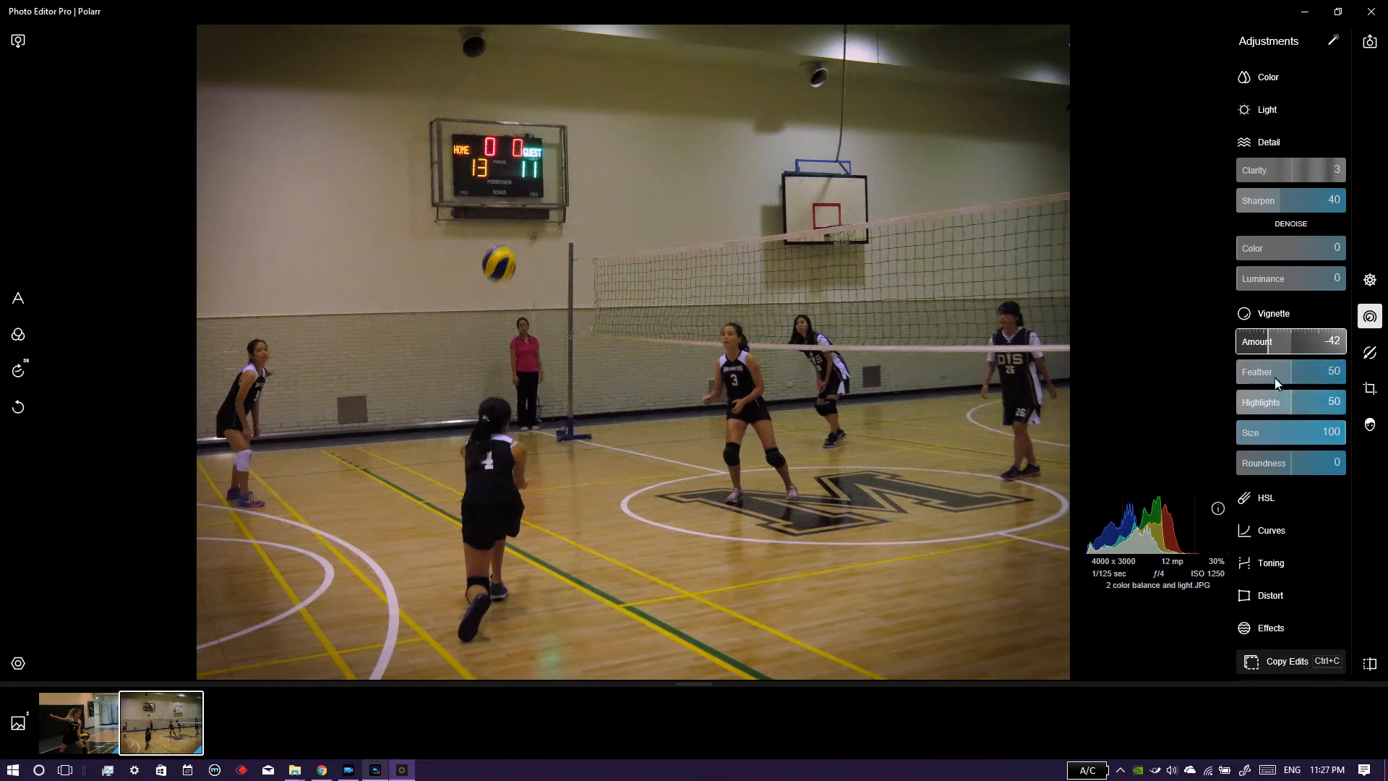
left_click_drag(1270, 342, 1290, 341)
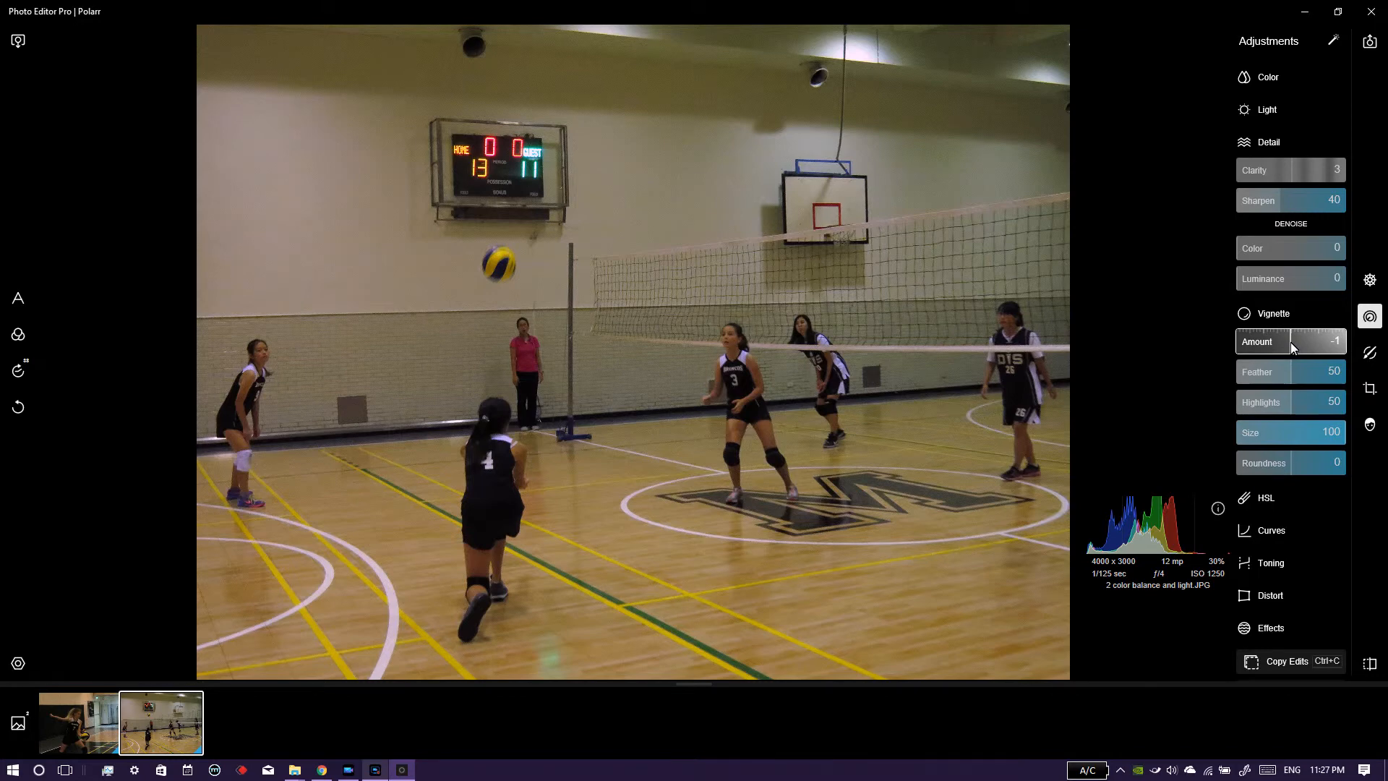
Open the HSL adjustments, select green, and set its saturation to 100 and its luminance to 3
left_click(1281, 498)
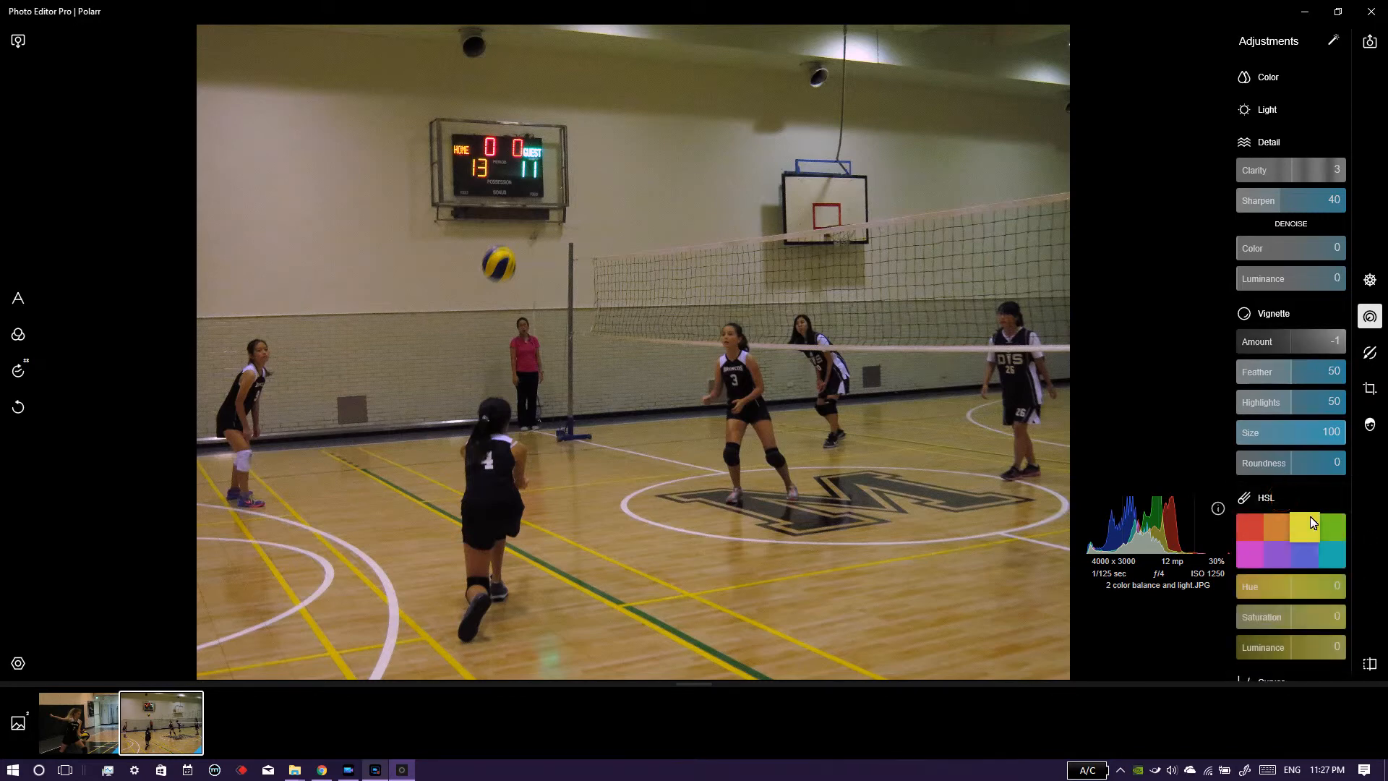
scroll(1286, 506, "down", 4)
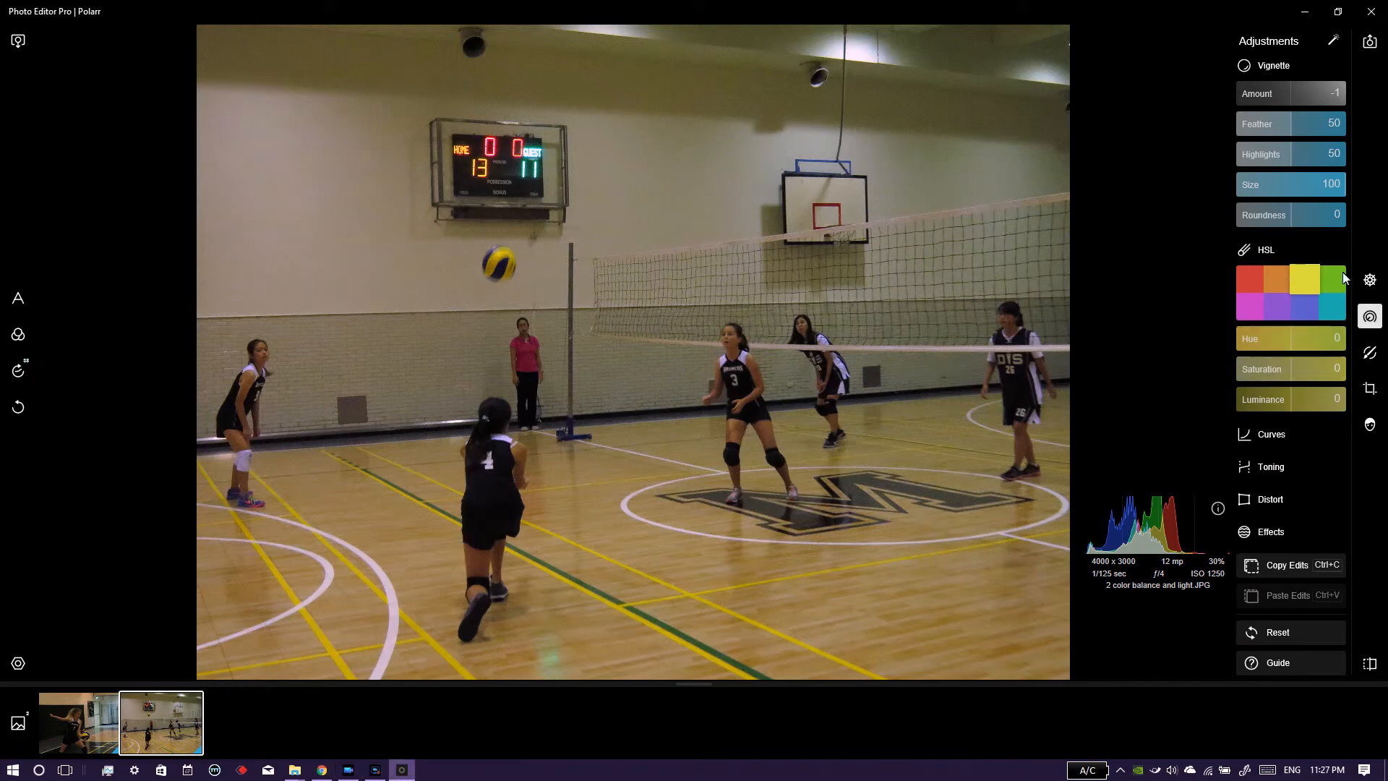
left_click(1275, 279)
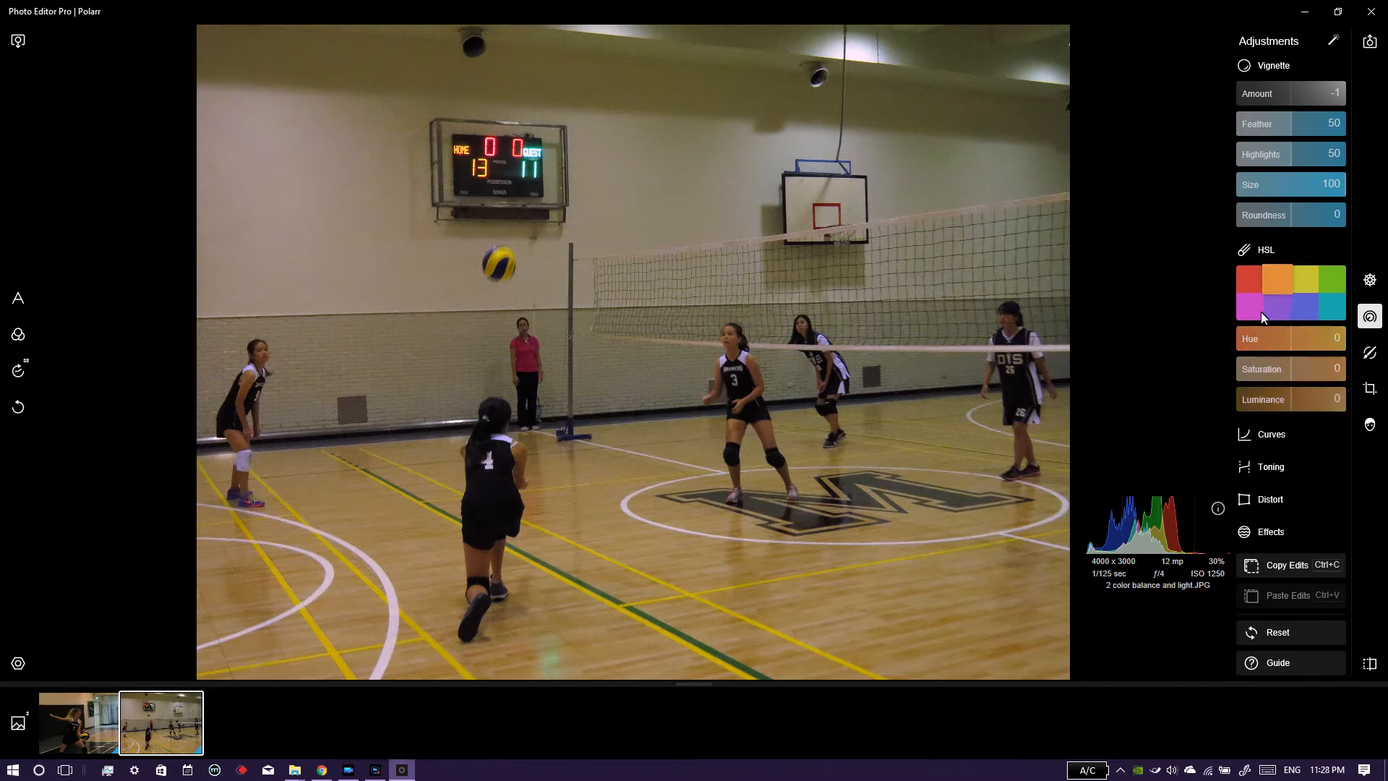
left_click(1334, 280)
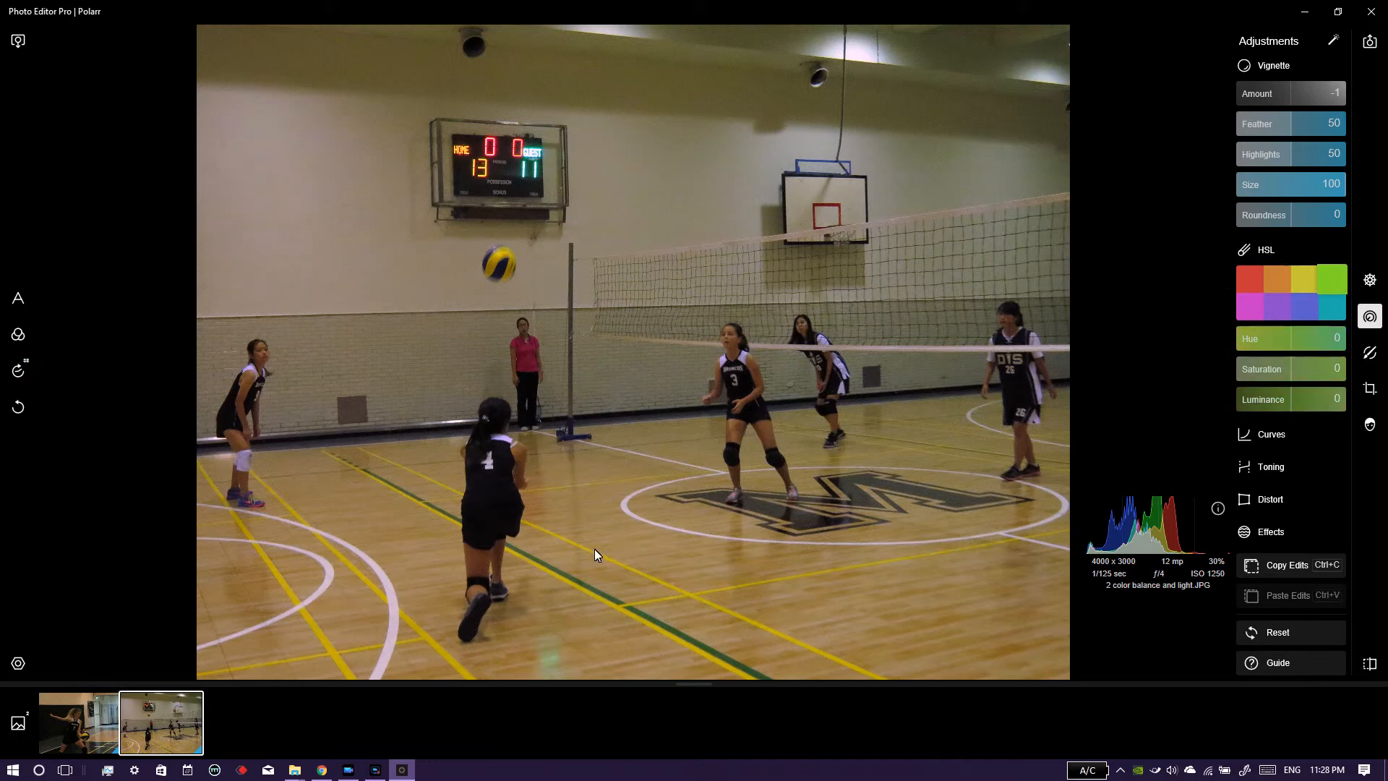
left_click_drag(1286, 367, 1378, 385)
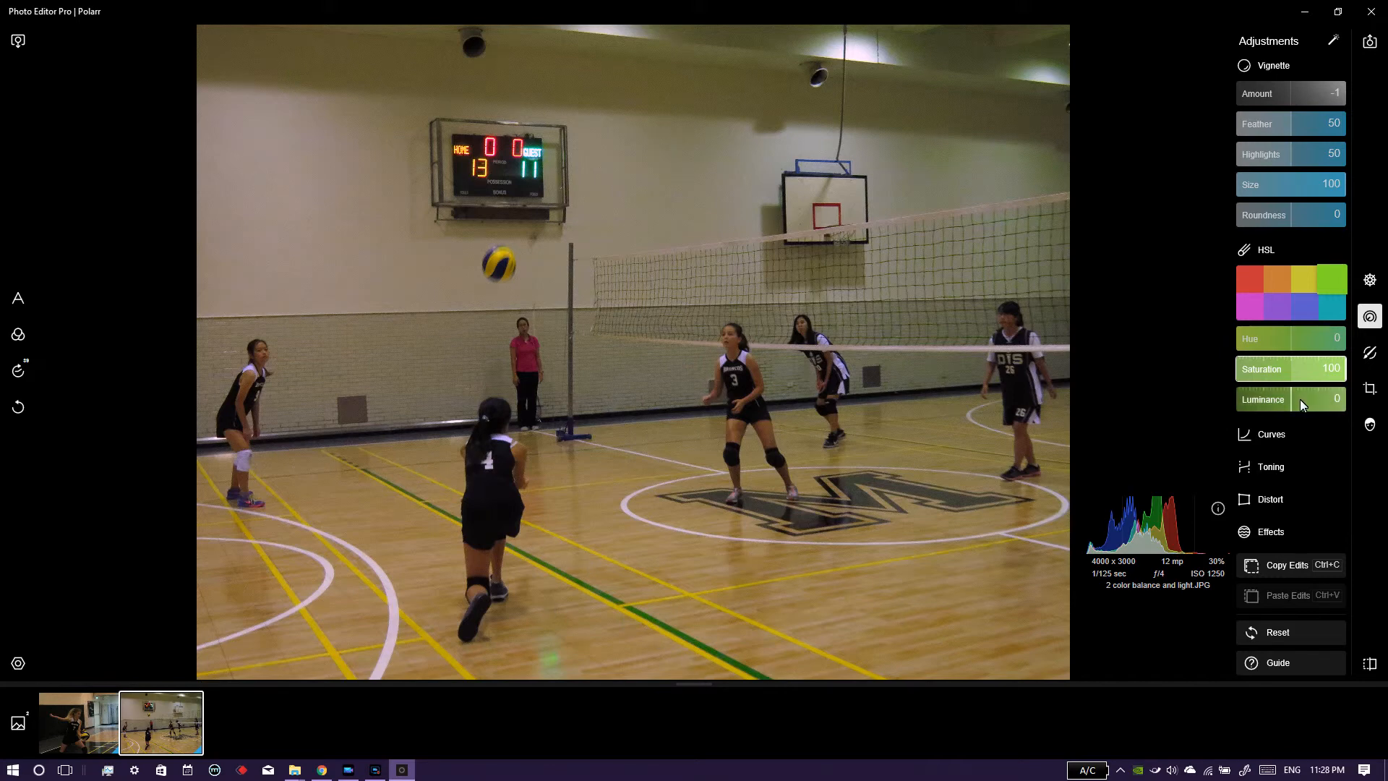
left_click_drag(1295, 401, 1298, 447)
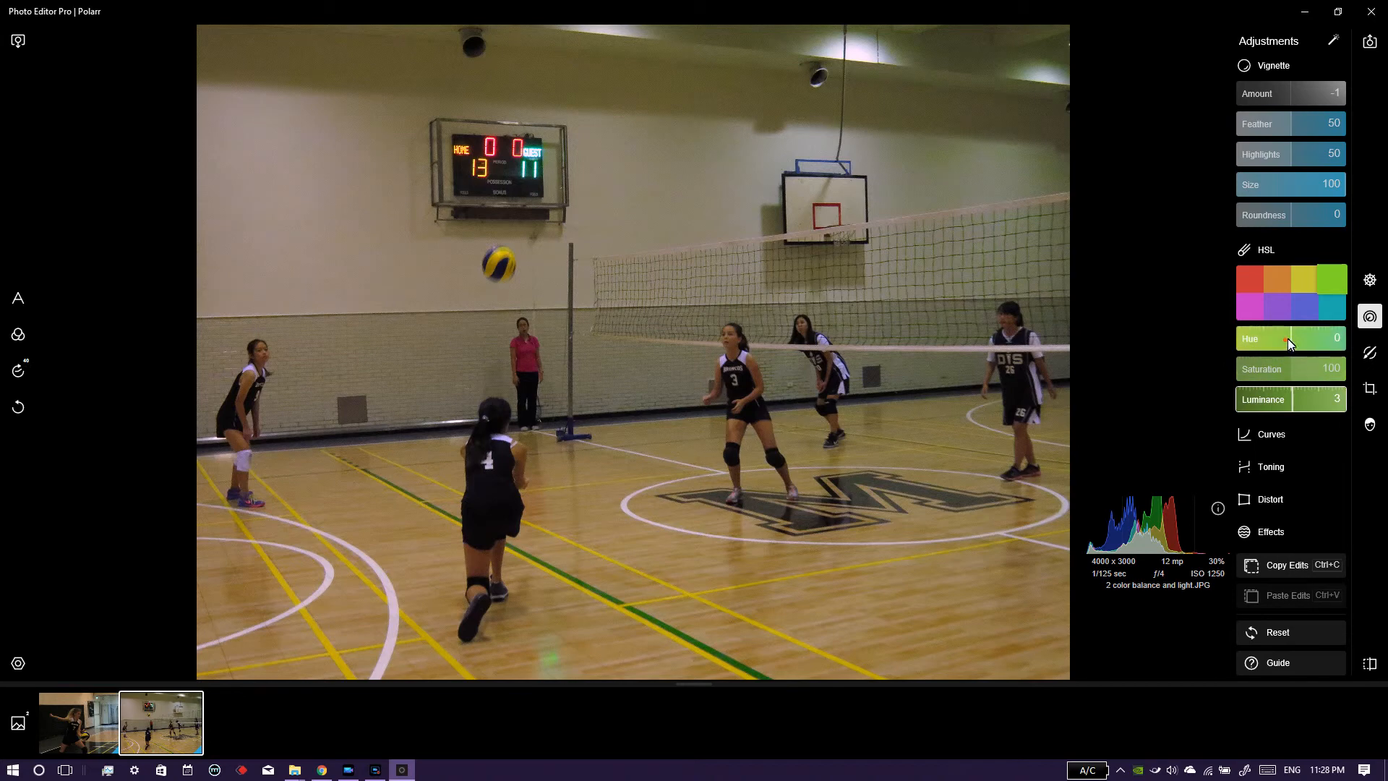
Try green hue shifts of -100 and -46, and reset the green hue to 0
mouse_move(1287, 338)
left_mouse_down()
mouse_move(1368, 345)
mouse_move(1299, 355)
left_mouse_up()
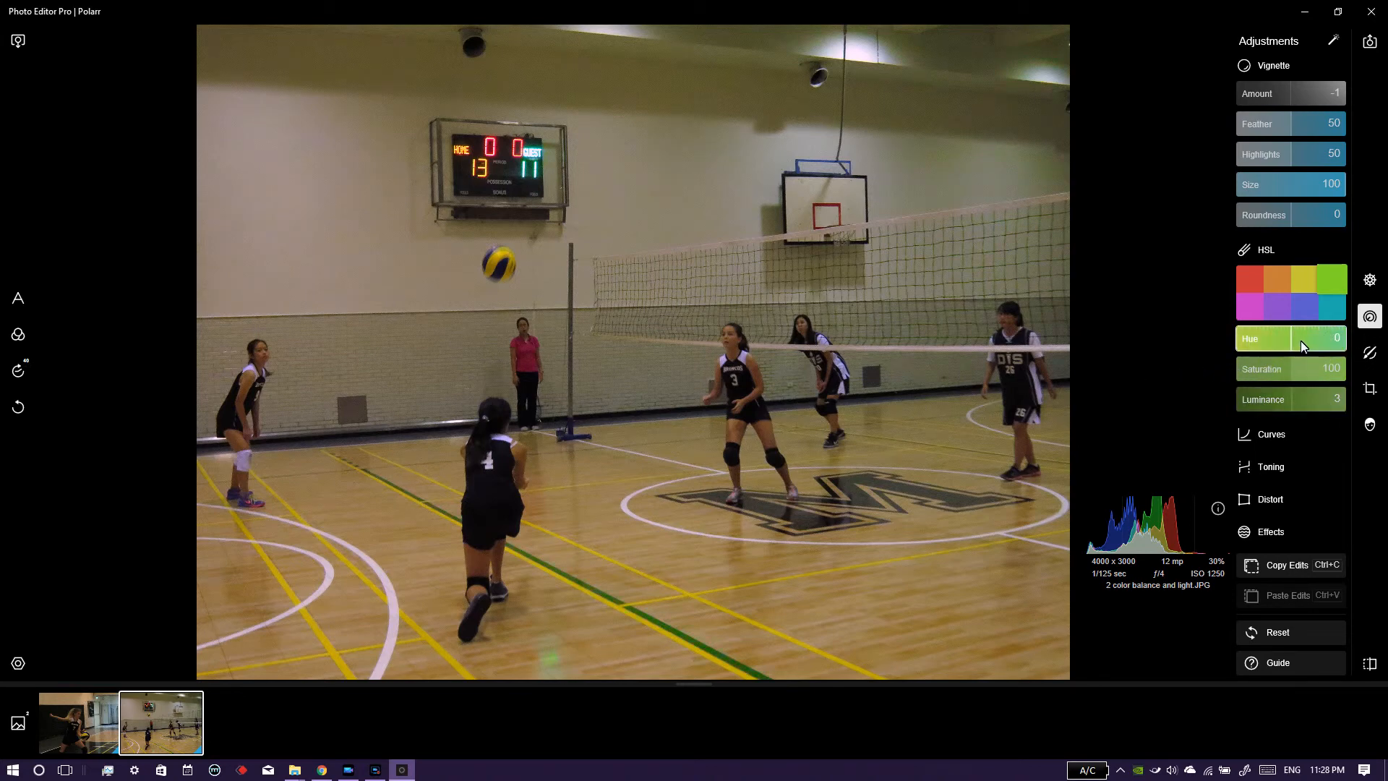
left_click_drag(1289, 346, 1091, 375)
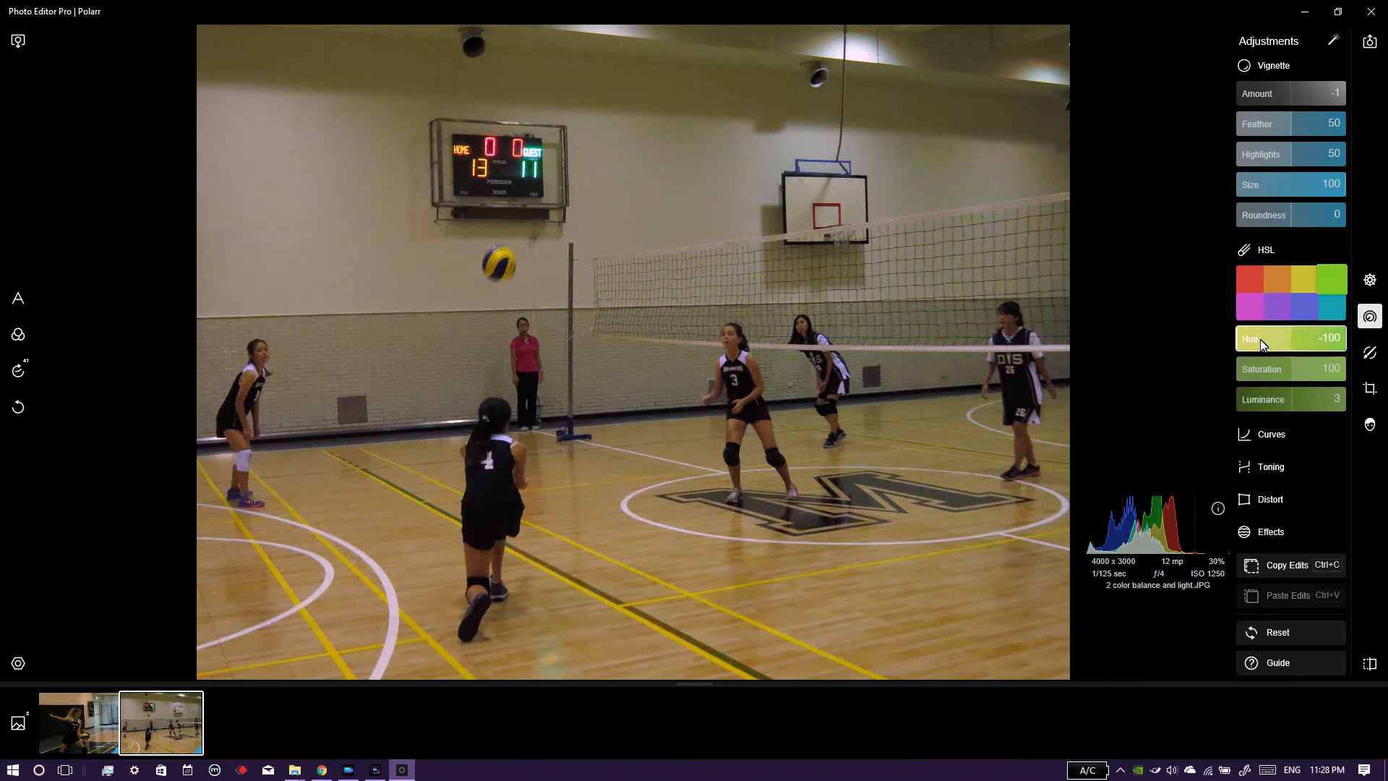
mouse_move(1286, 336)
left_mouse_down()
mouse_move(1299, 341)
mouse_move(1127, 335)
mouse_move(1084, 351)
mouse_move(1378, 352)
mouse_move(1181, 372)
mouse_move(1373, 358)
mouse_move(998, 366)
left_mouse_up()
left_click_drag(1174, 366, 1261, 339)
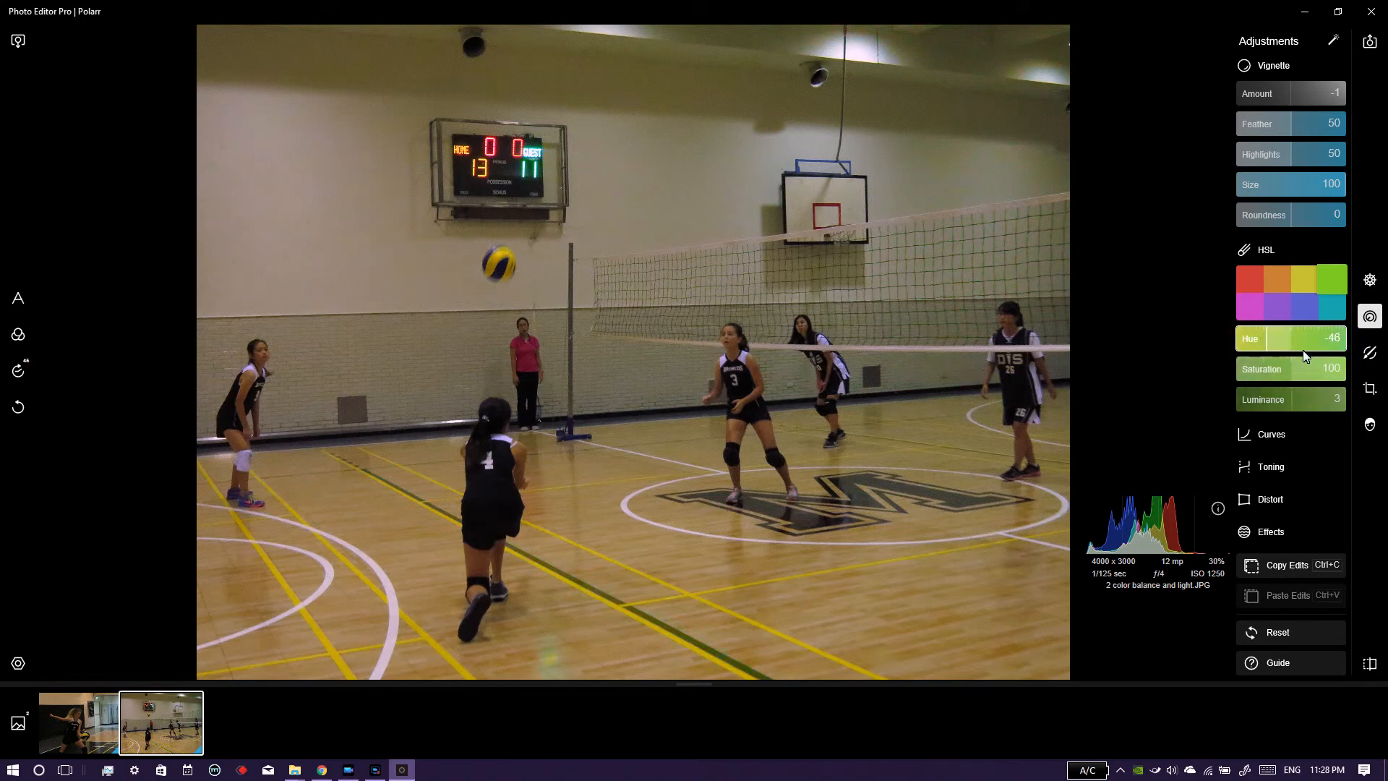
double_click(1307, 344)
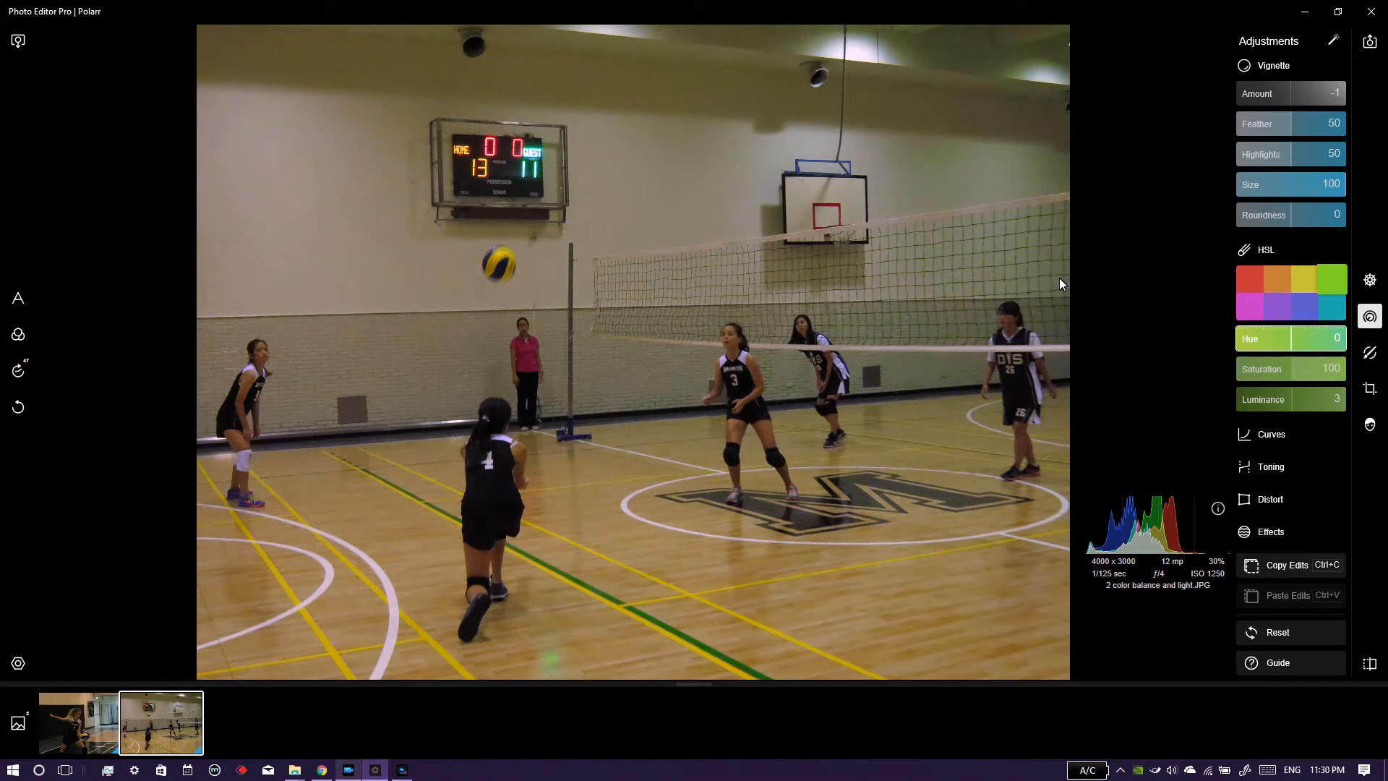
Switch to the photo of player 7 and start a batch save of both photos as JPEG at Best quality, keeping the file names
left_click(331, 739)
left_click(100, 727)
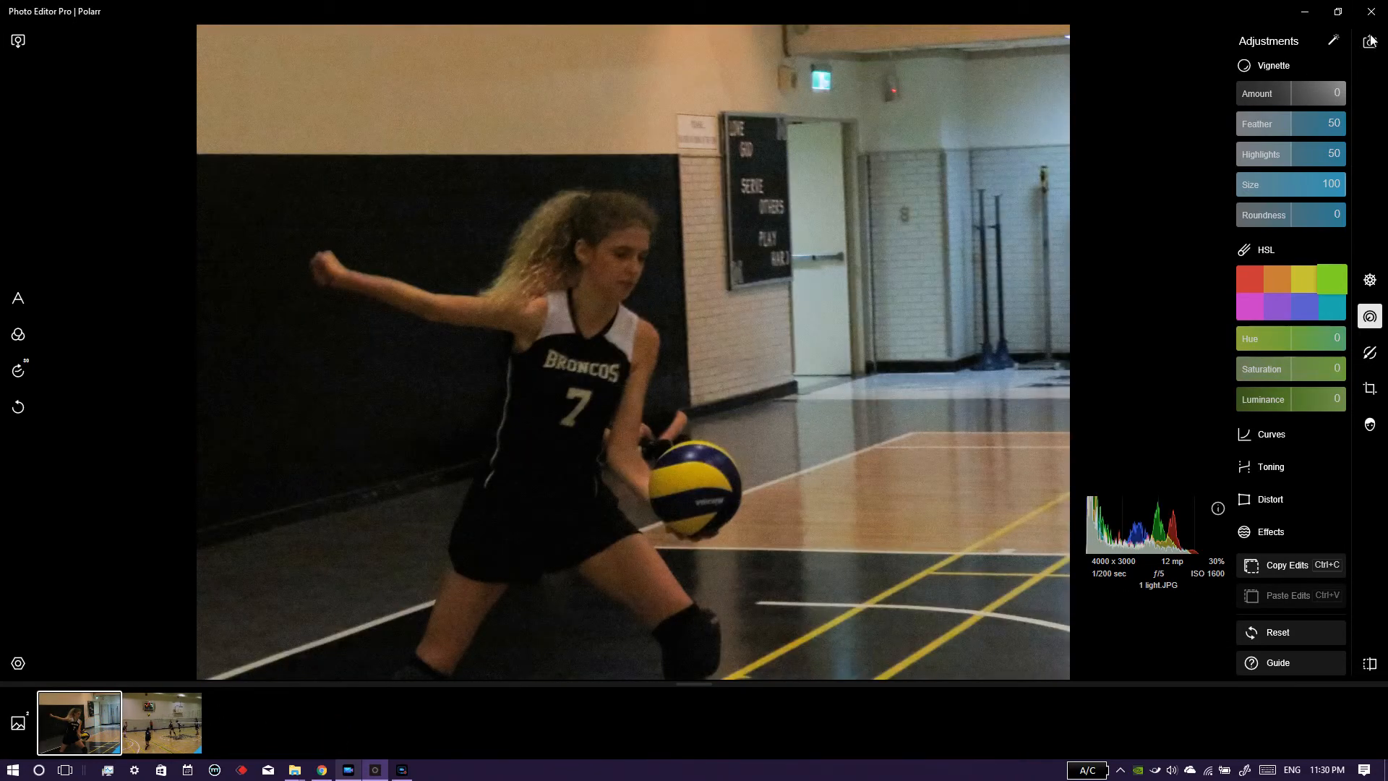
left_click(1370, 41)
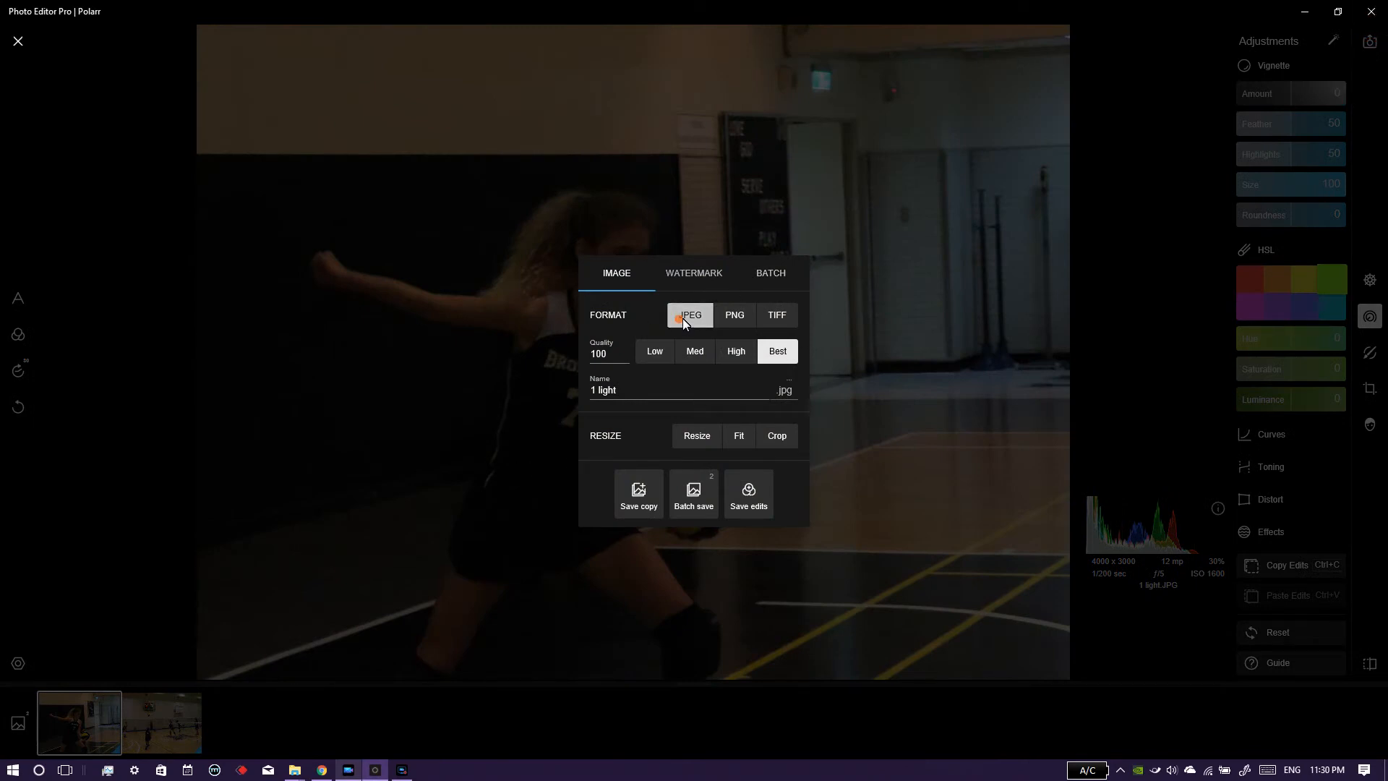
left_click(785, 352)
left_click(674, 392)
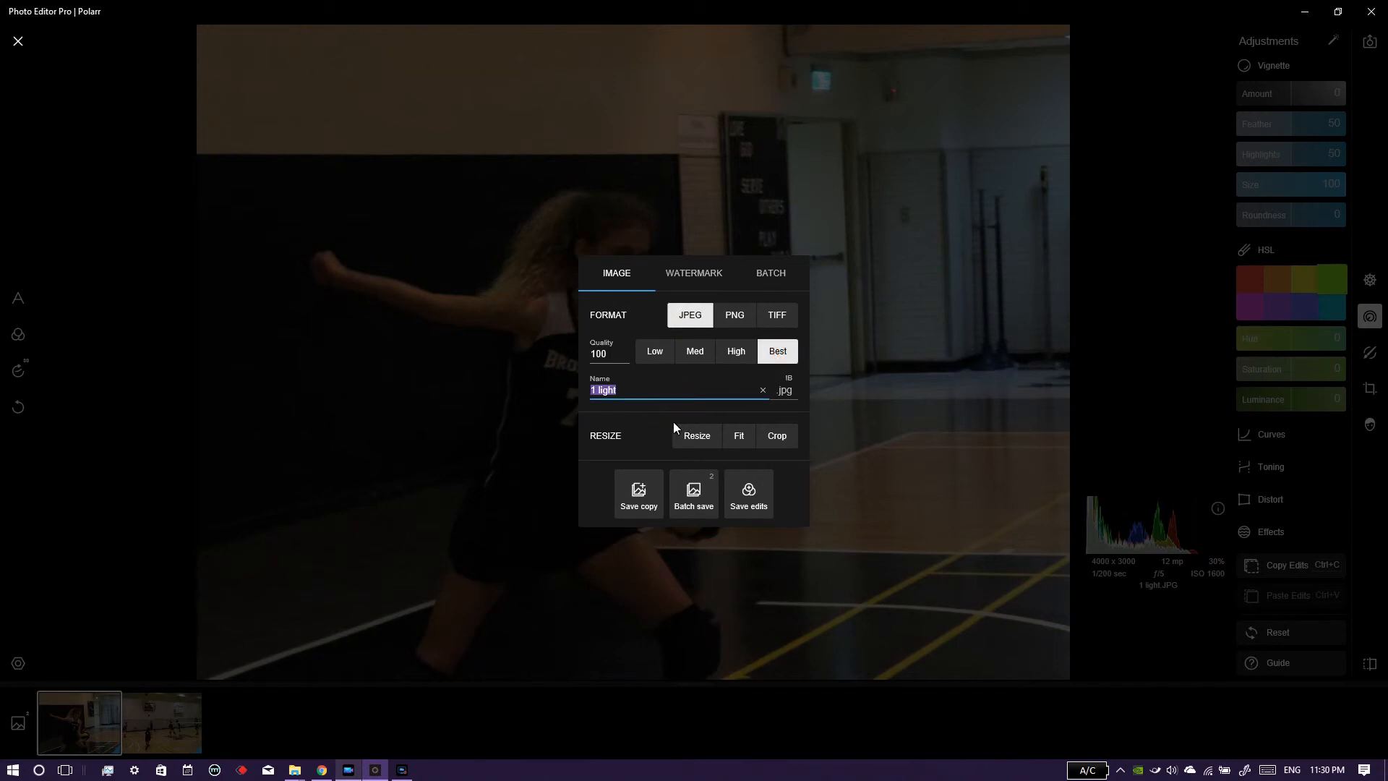
left_click(641, 391)
left_click(700, 489)
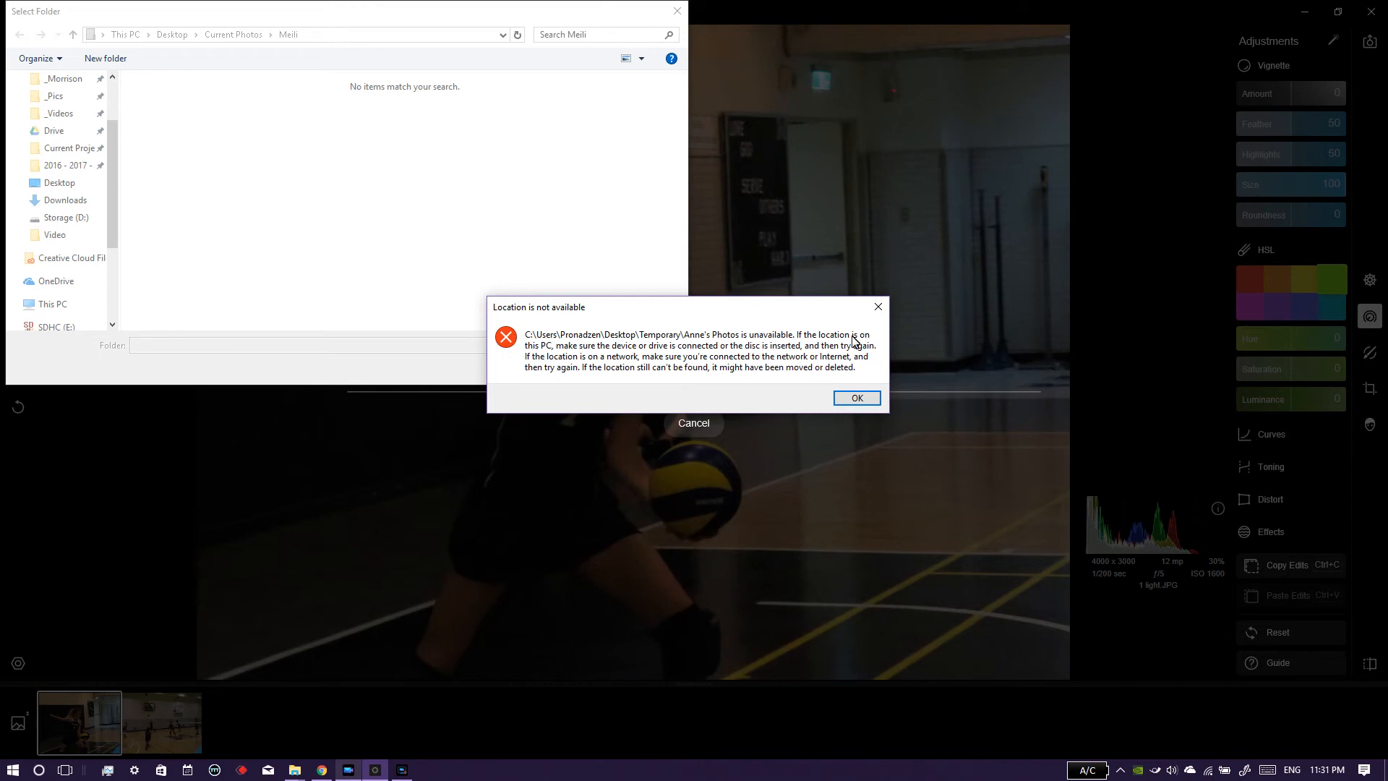
Dismiss the unavailable-location error and choose the Renamed folder inside Volleyball on the Desktop as the save destination
left_click(857, 398)
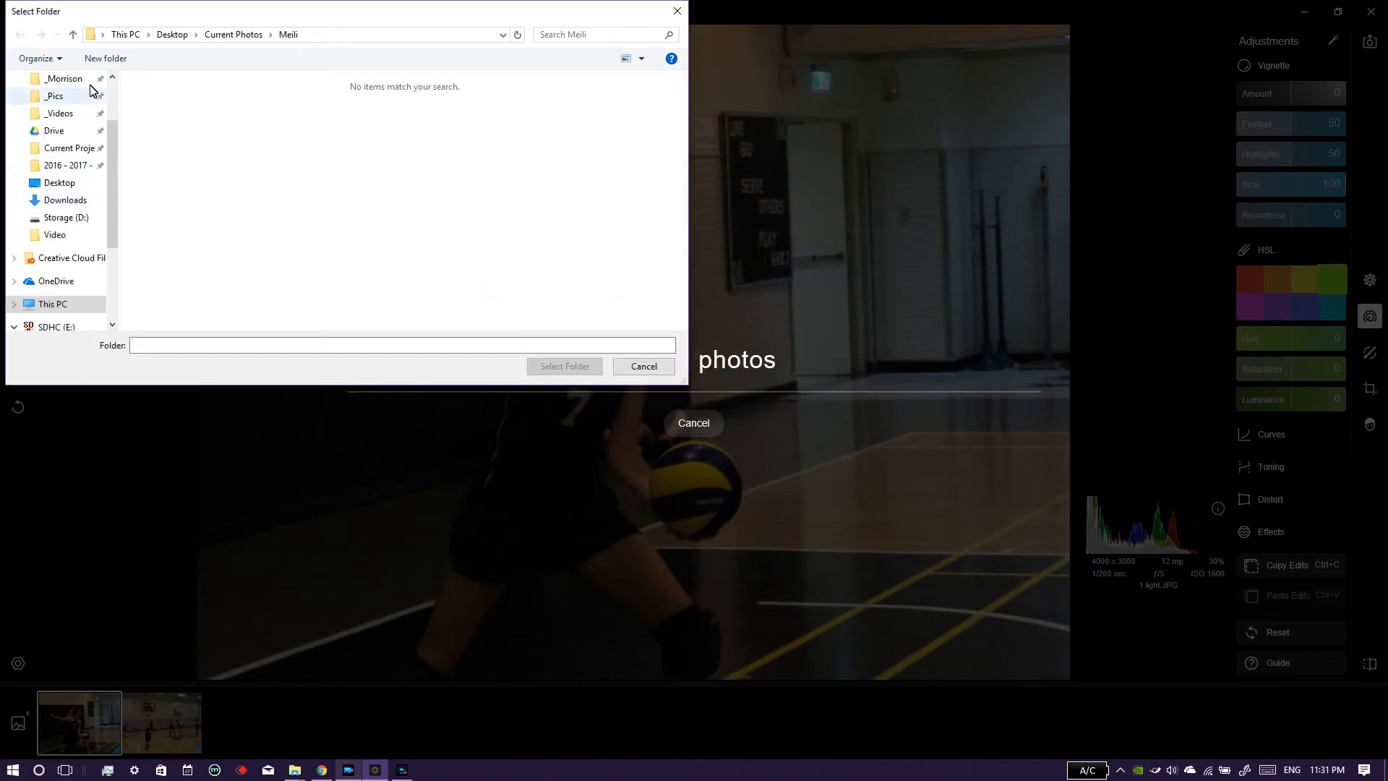
left_click(54, 96)
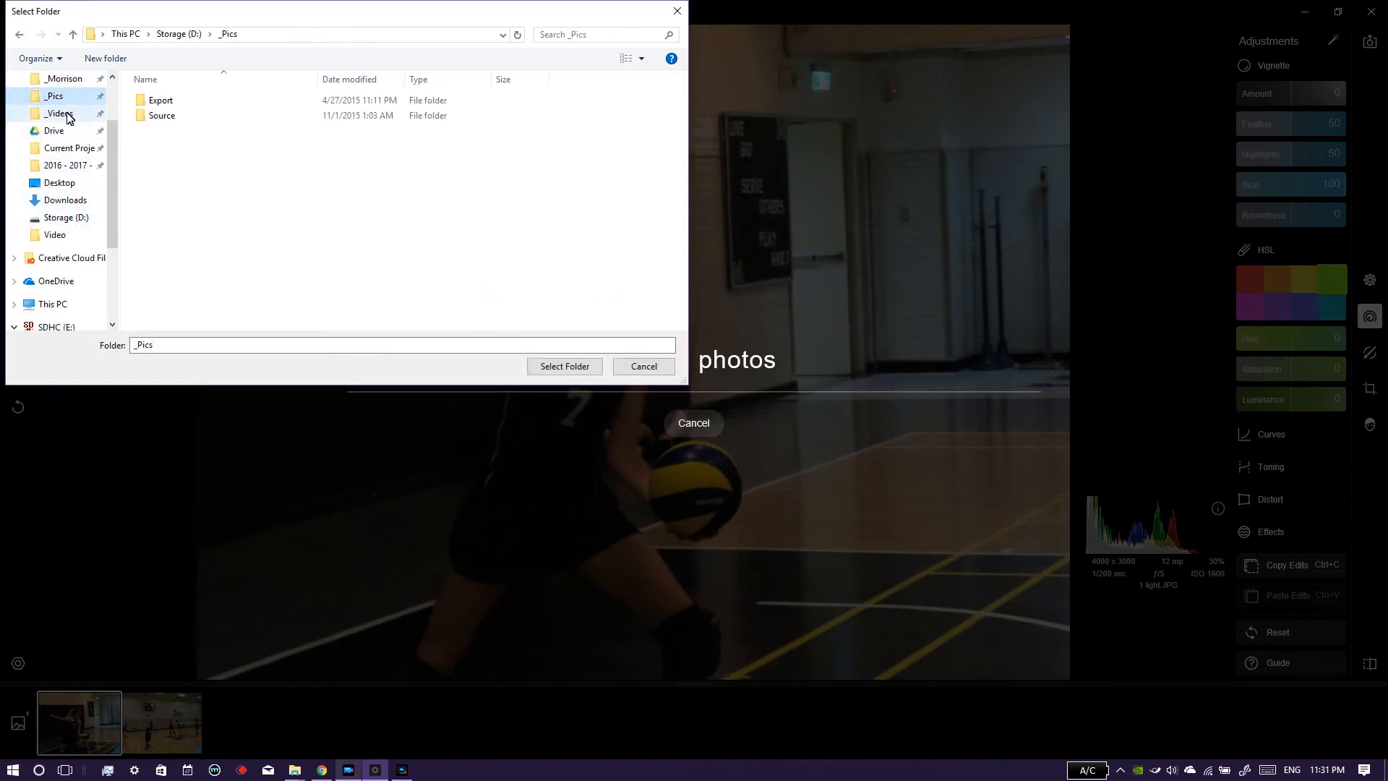
scroll(99, 267, "up", 2)
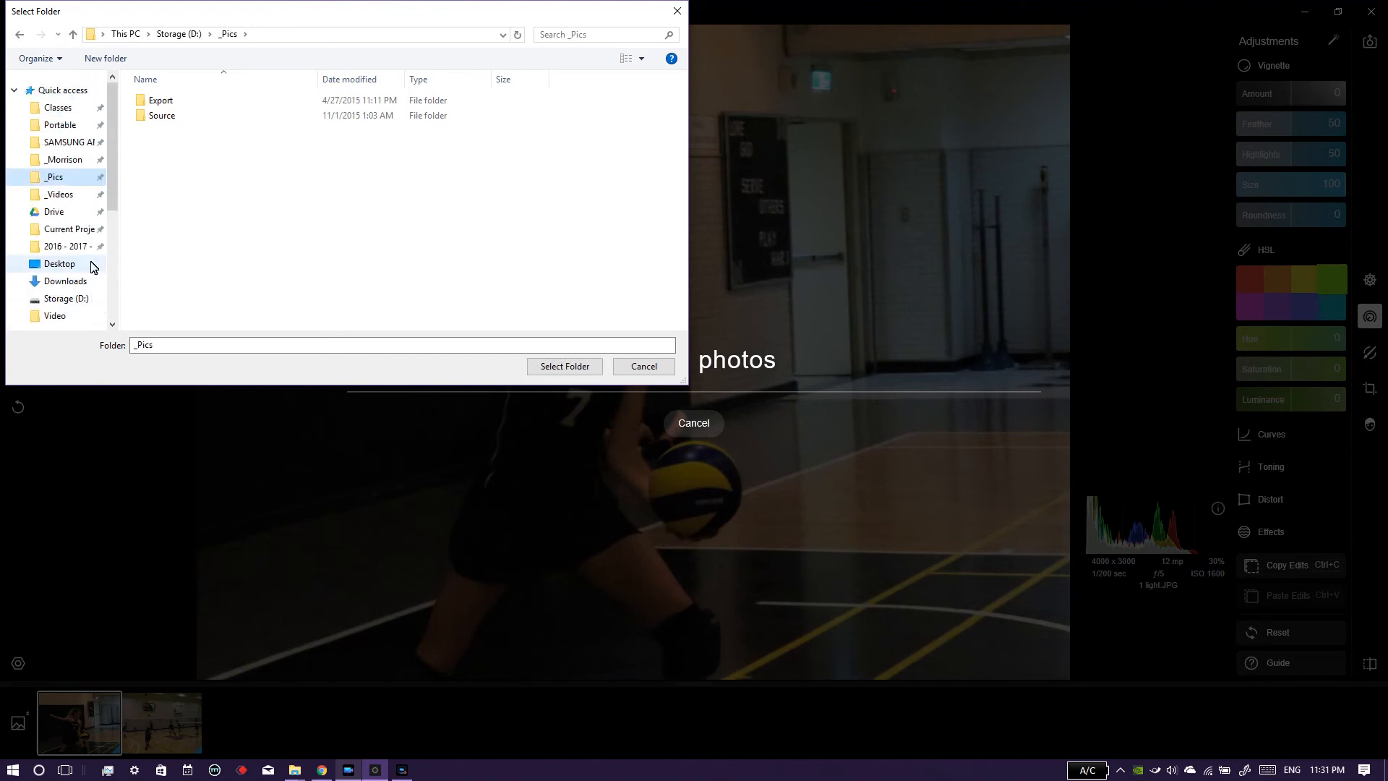
scroll(66, 217, "down", 1)
left_click(52, 237)
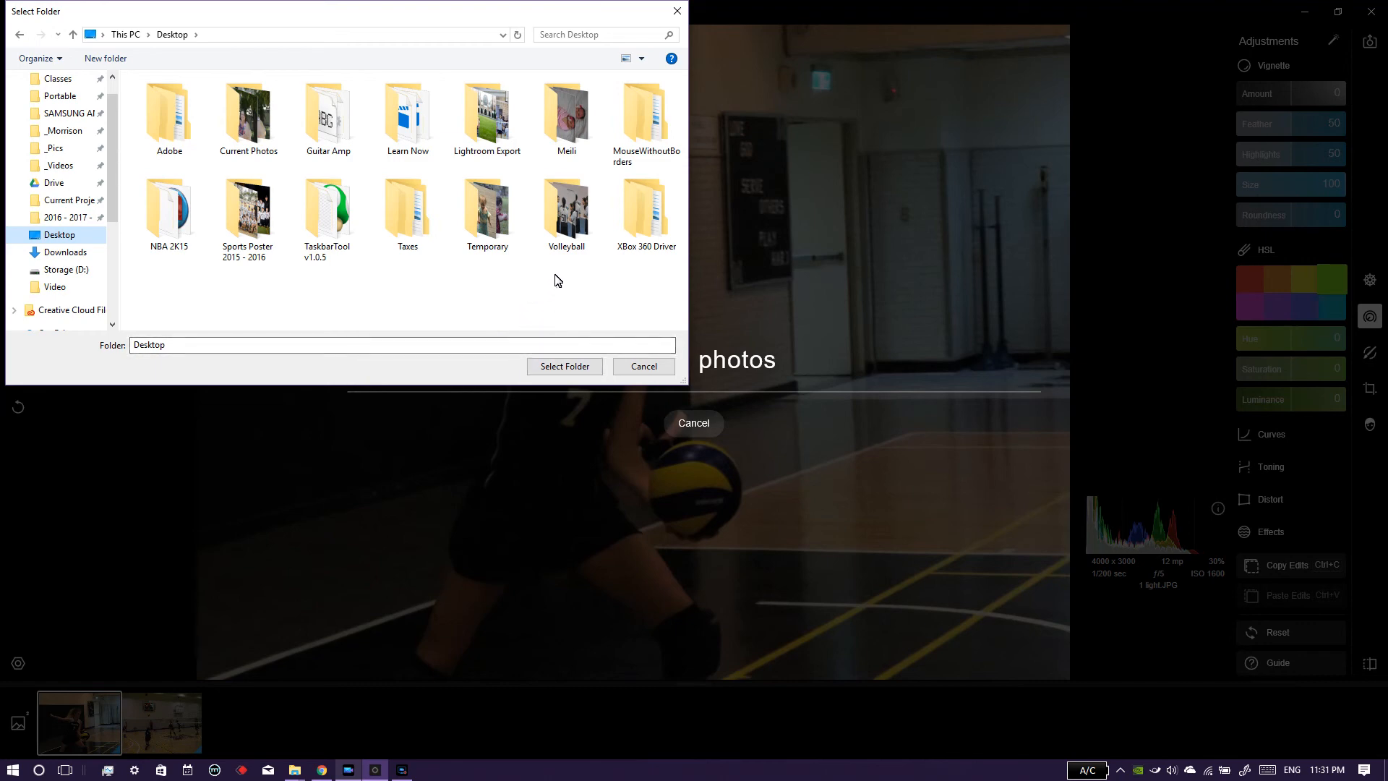
double_click(573, 238)
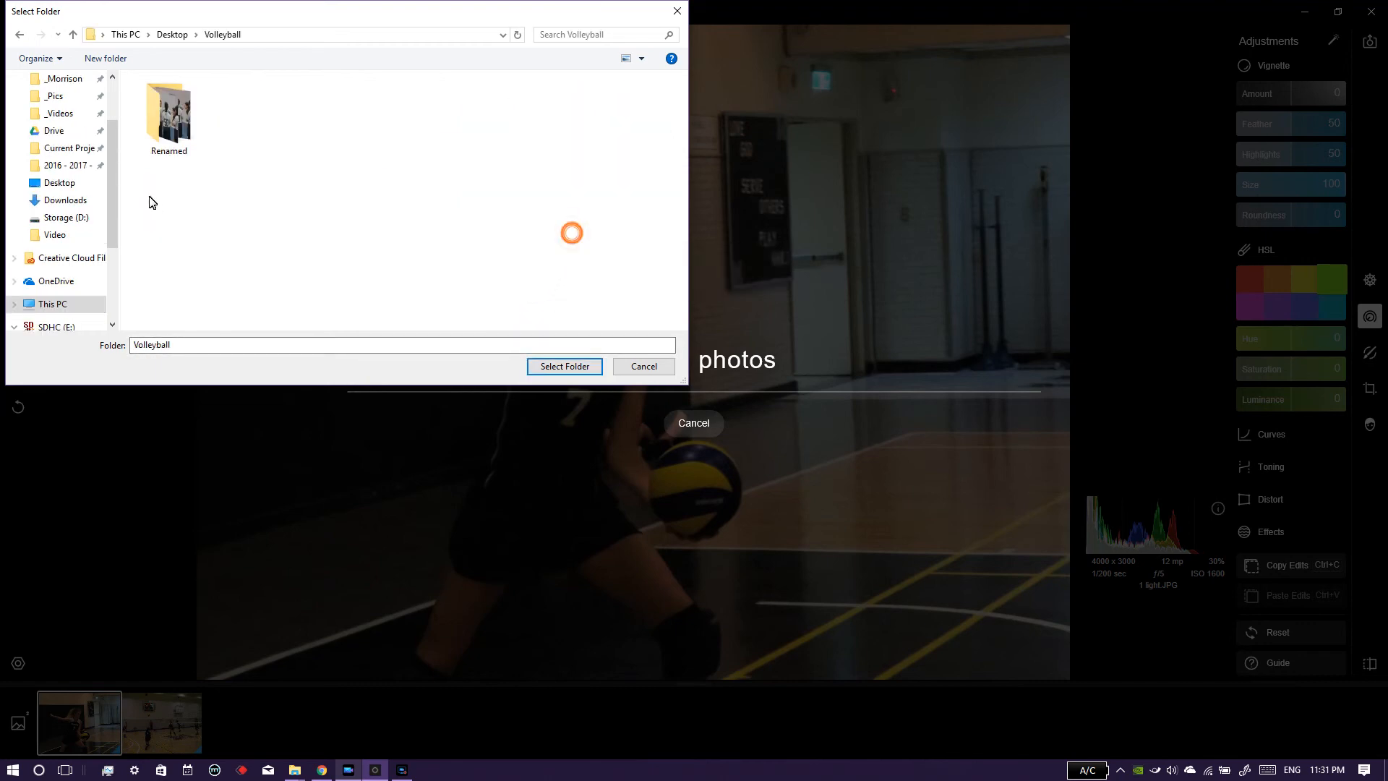
double_click(165, 150)
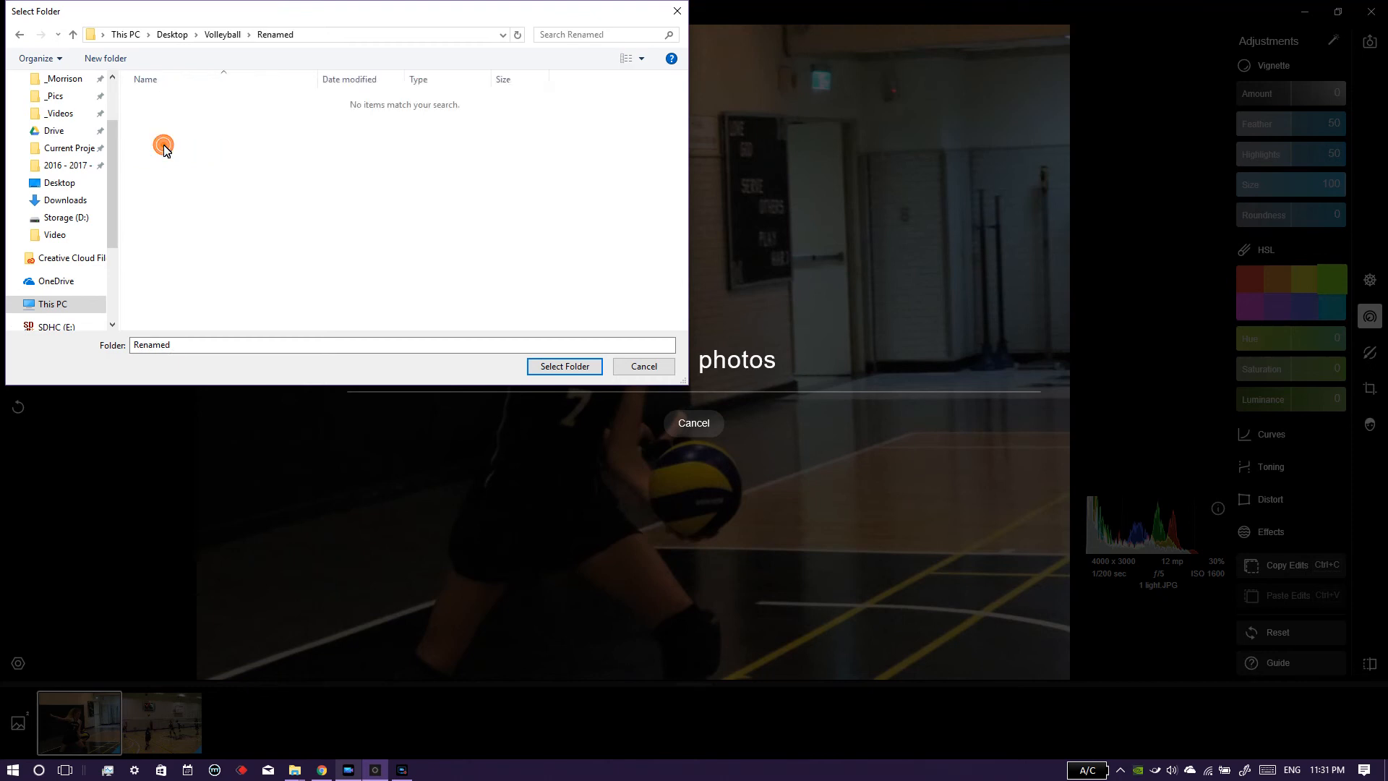
left_click(566, 368)
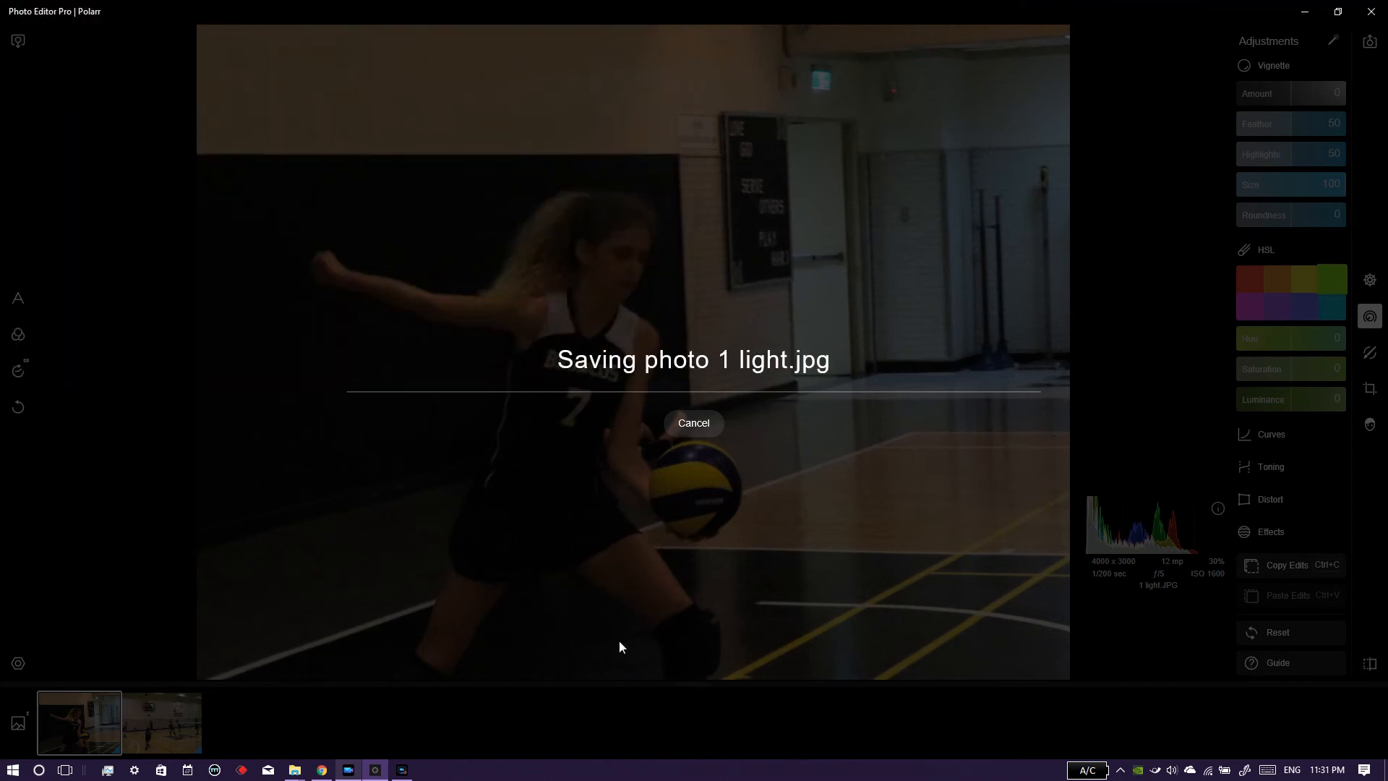
Switch to the File Explorer window showing Documents and browse to the Renamed folder inside Volleyball on the Desktop
left_click(303, 774)
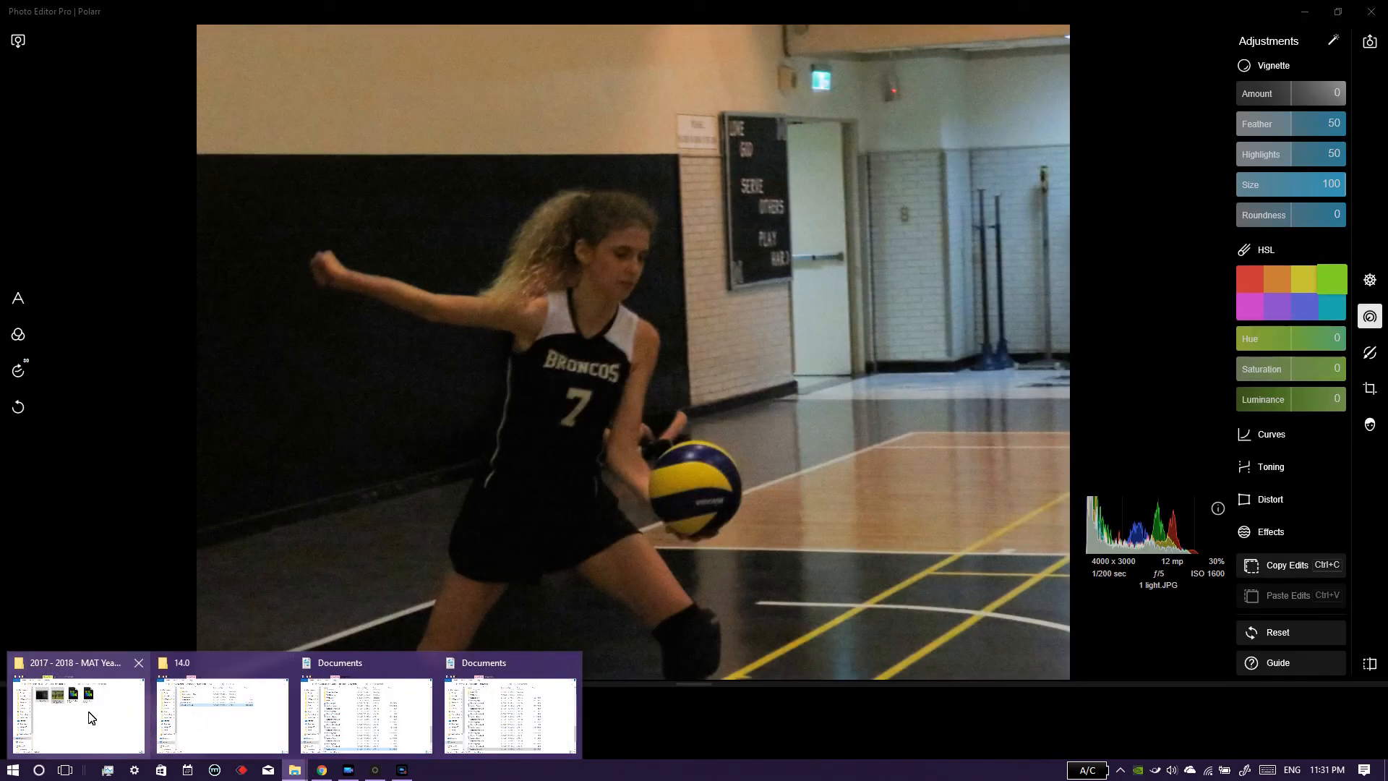
mouse_move(90, 717)
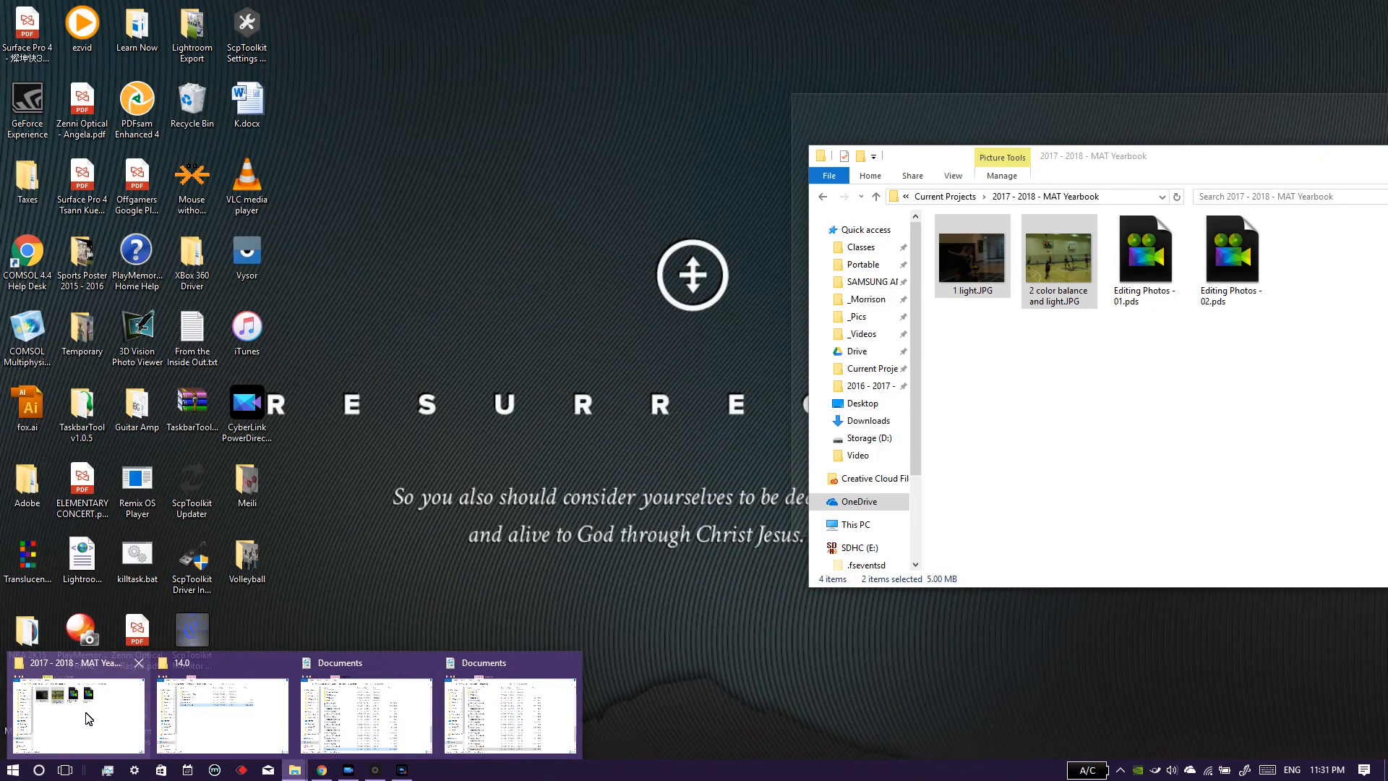
left_click(89, 718)
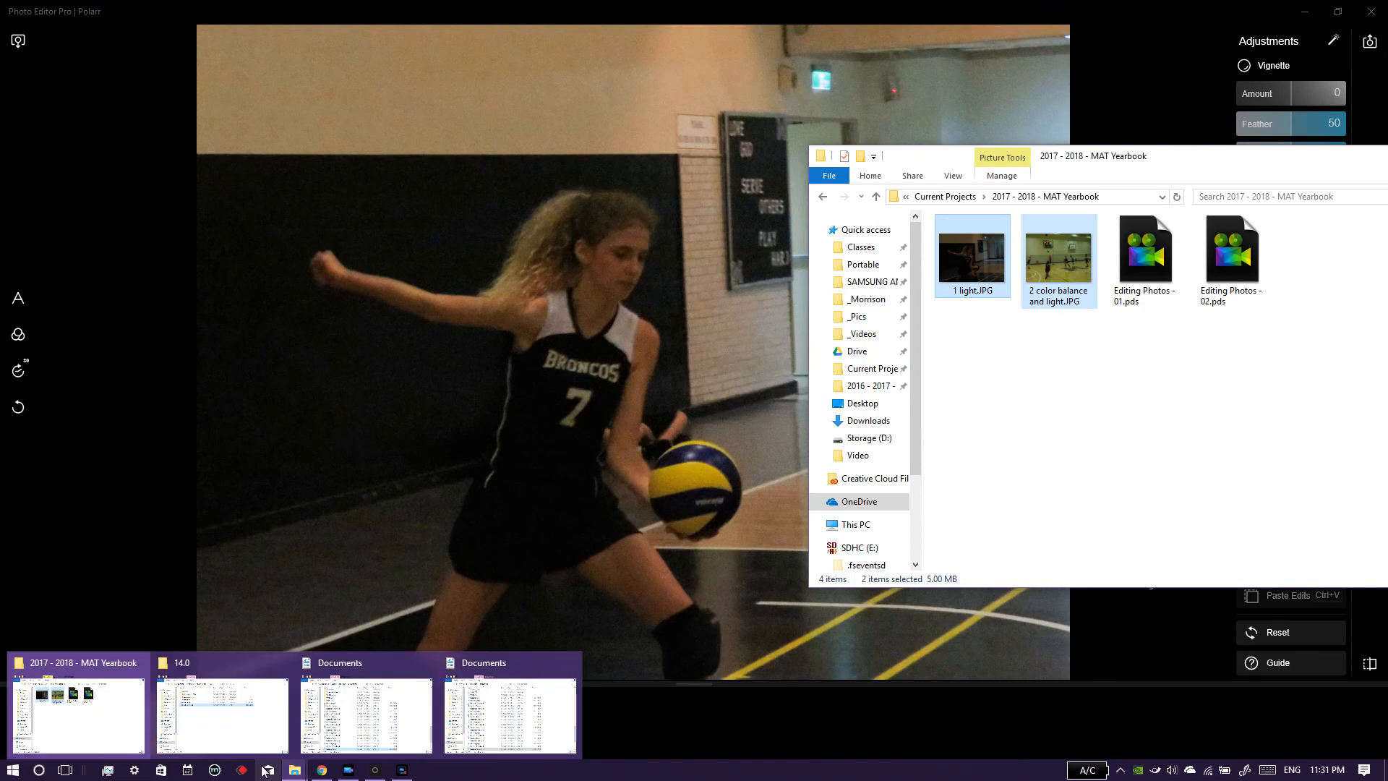
mouse_move(288, 773)
mouse_move(412, 719)
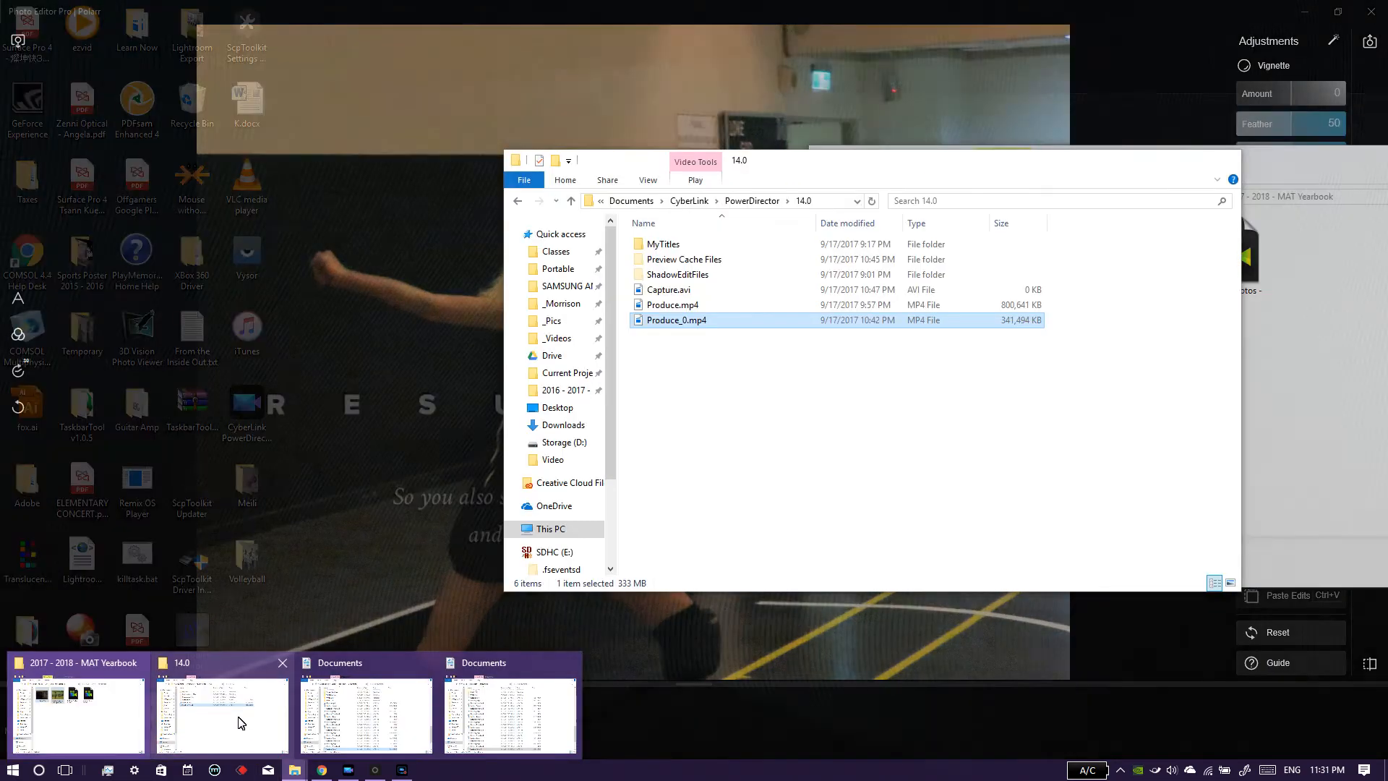
left_click(412, 719)
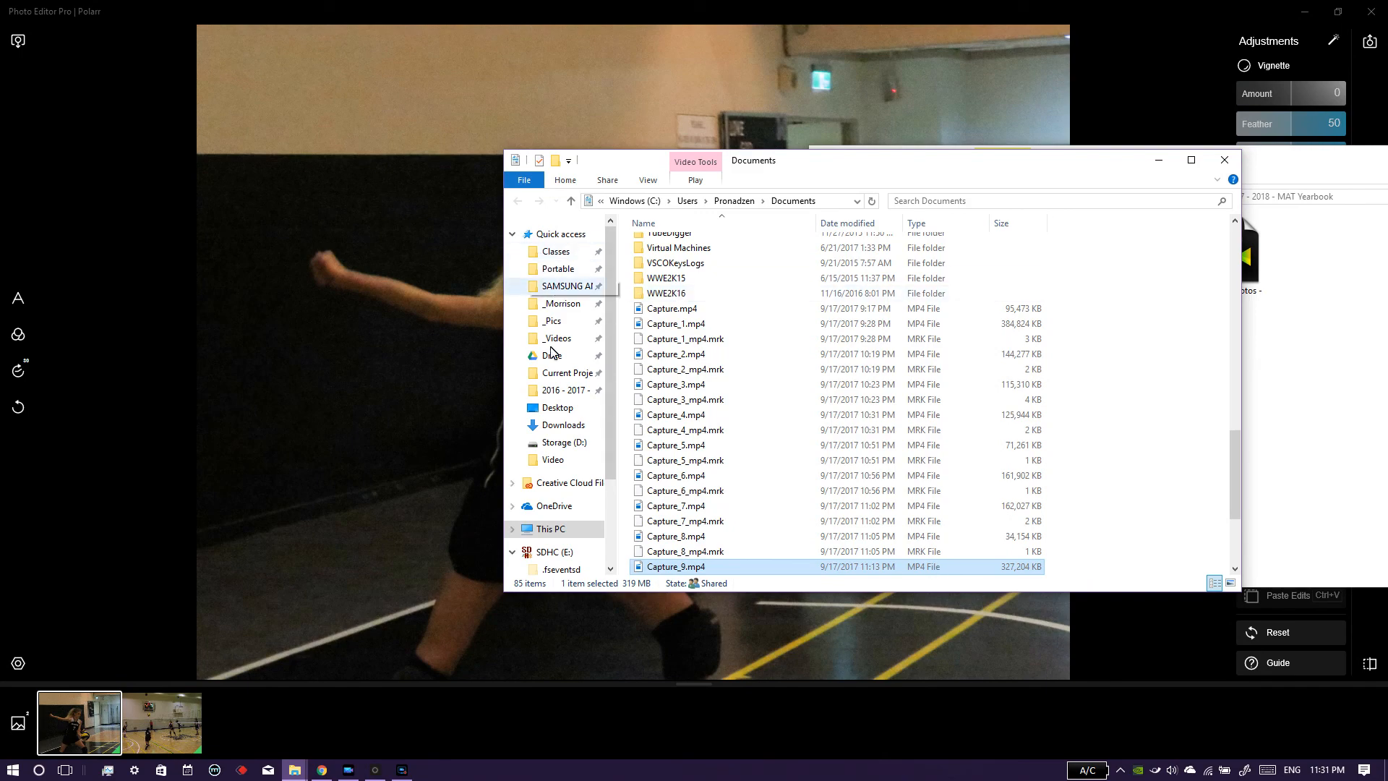
left_click(560, 408)
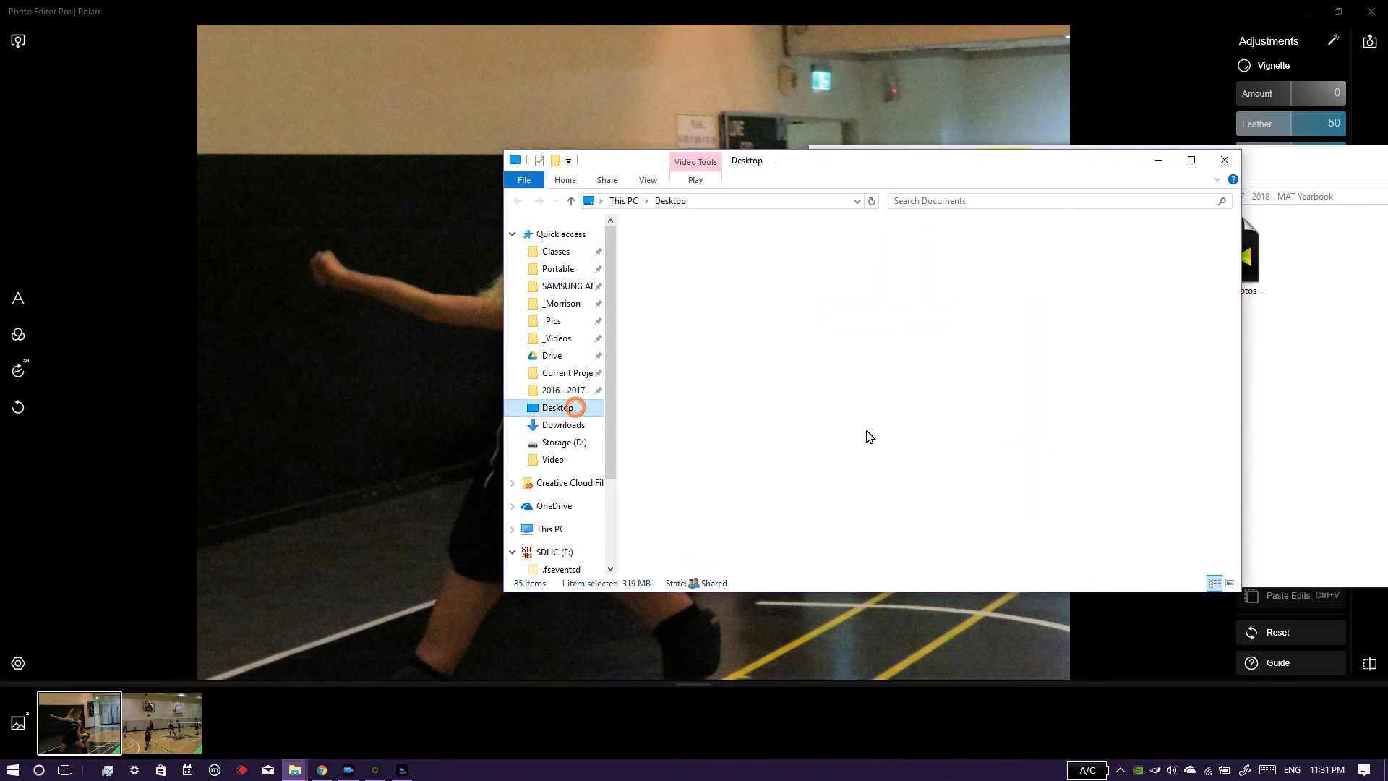
scroll(839, 339, "down", 3)
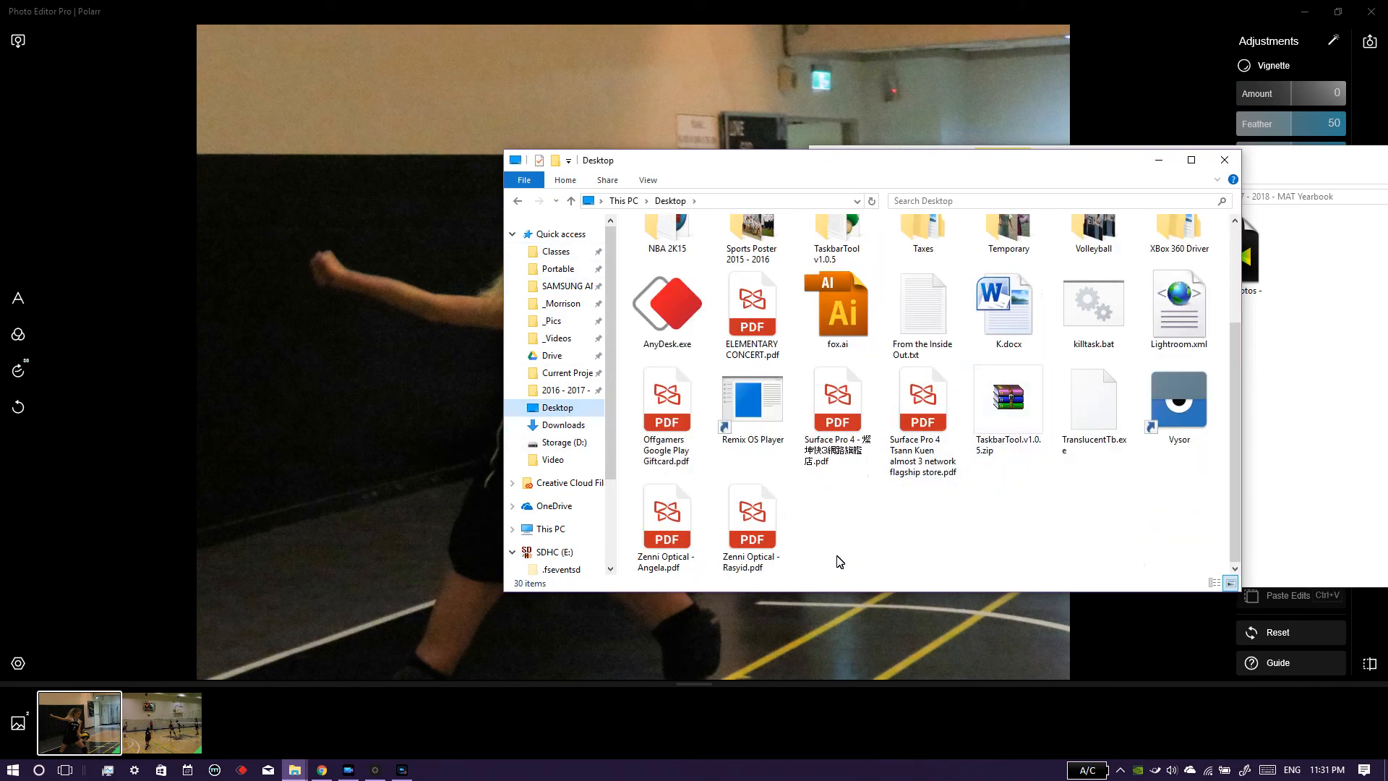
scroll(879, 456, "up", 3)
double_click(1093, 355)
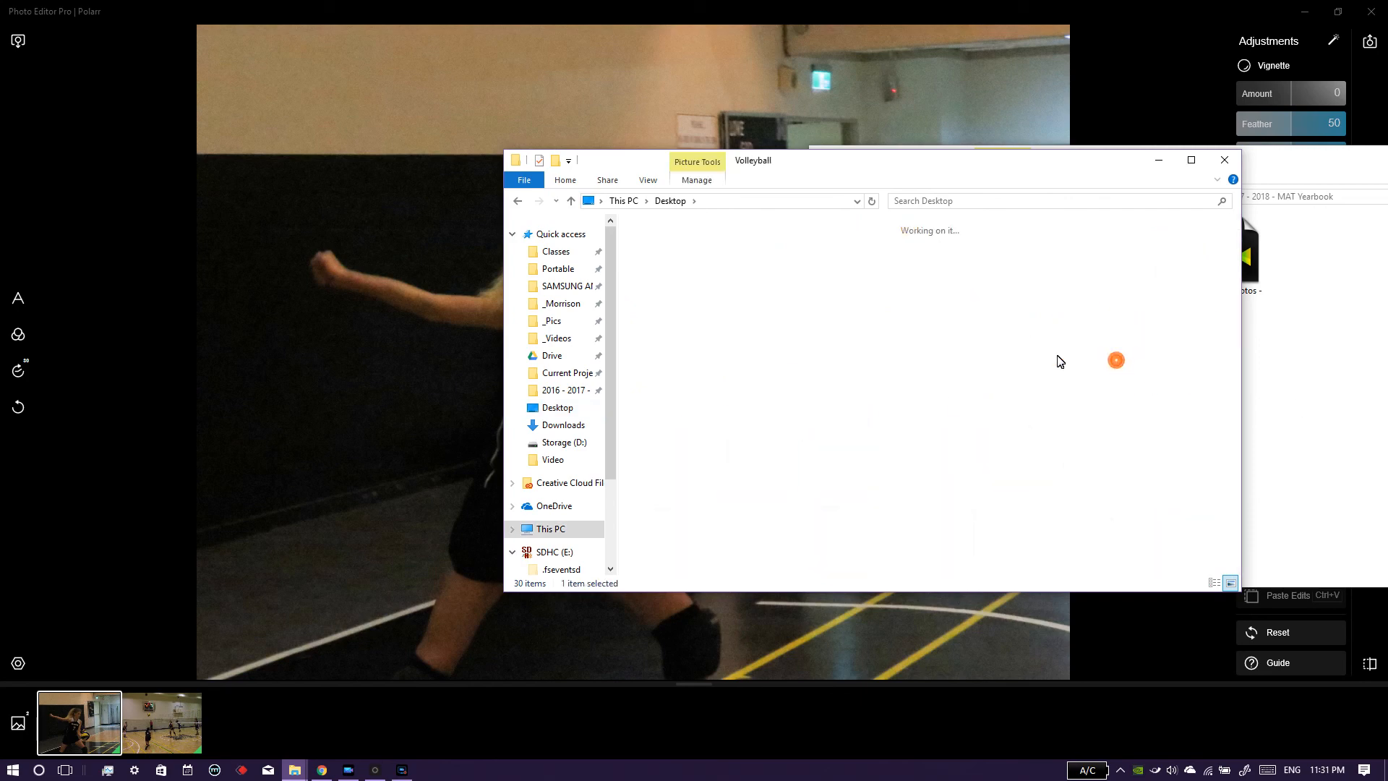
double_click(663, 252)
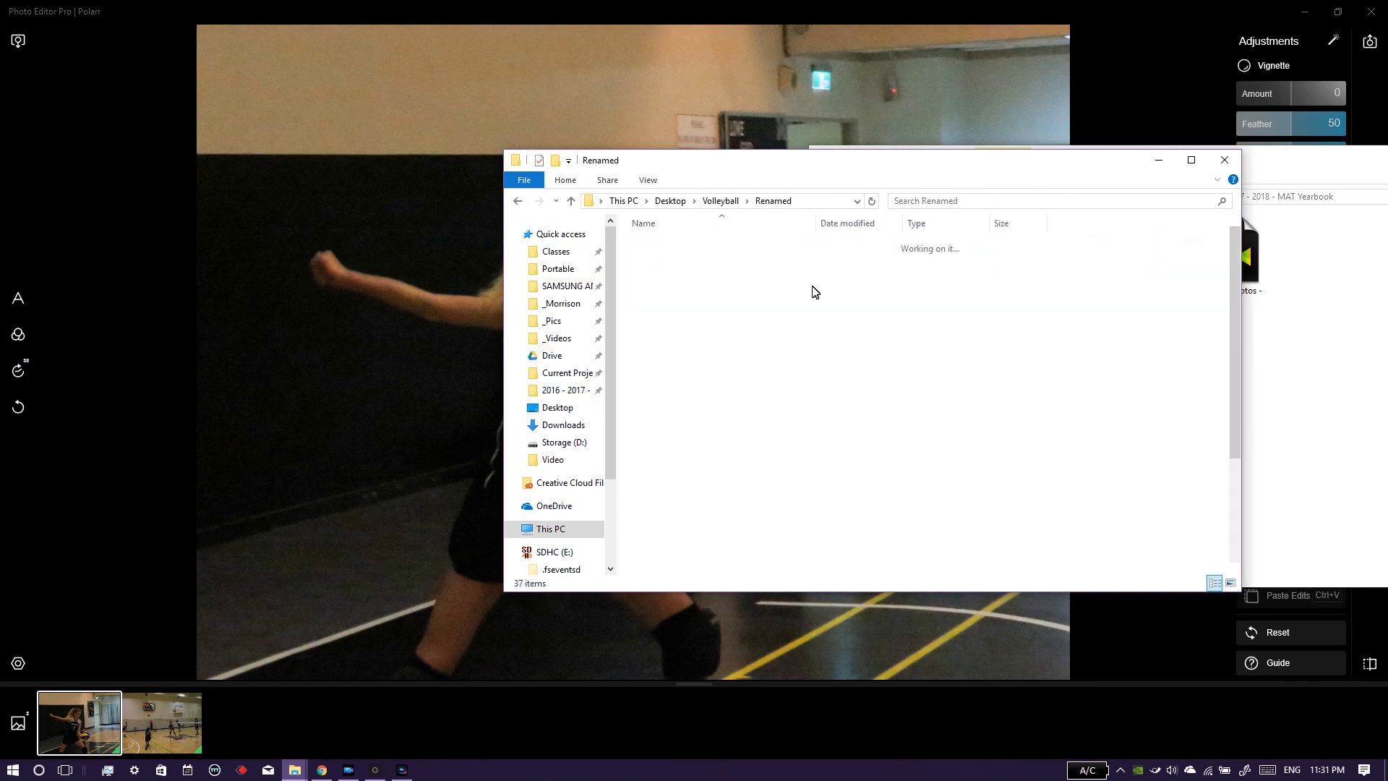
Open the exported 1 light.jpg in IrfanView and flip between it and 2 color balance and light.jpg to check both results
left_click(665, 270)
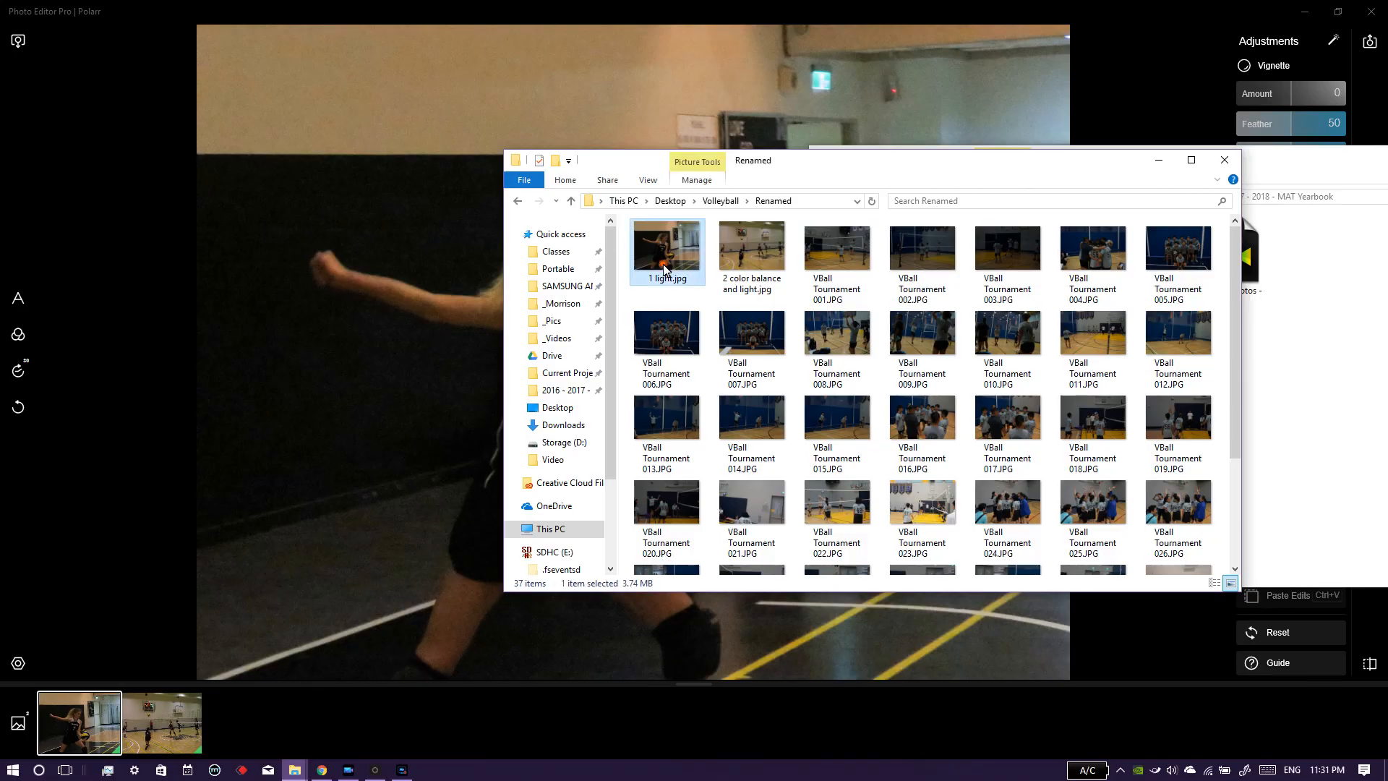
double_click(665, 270)
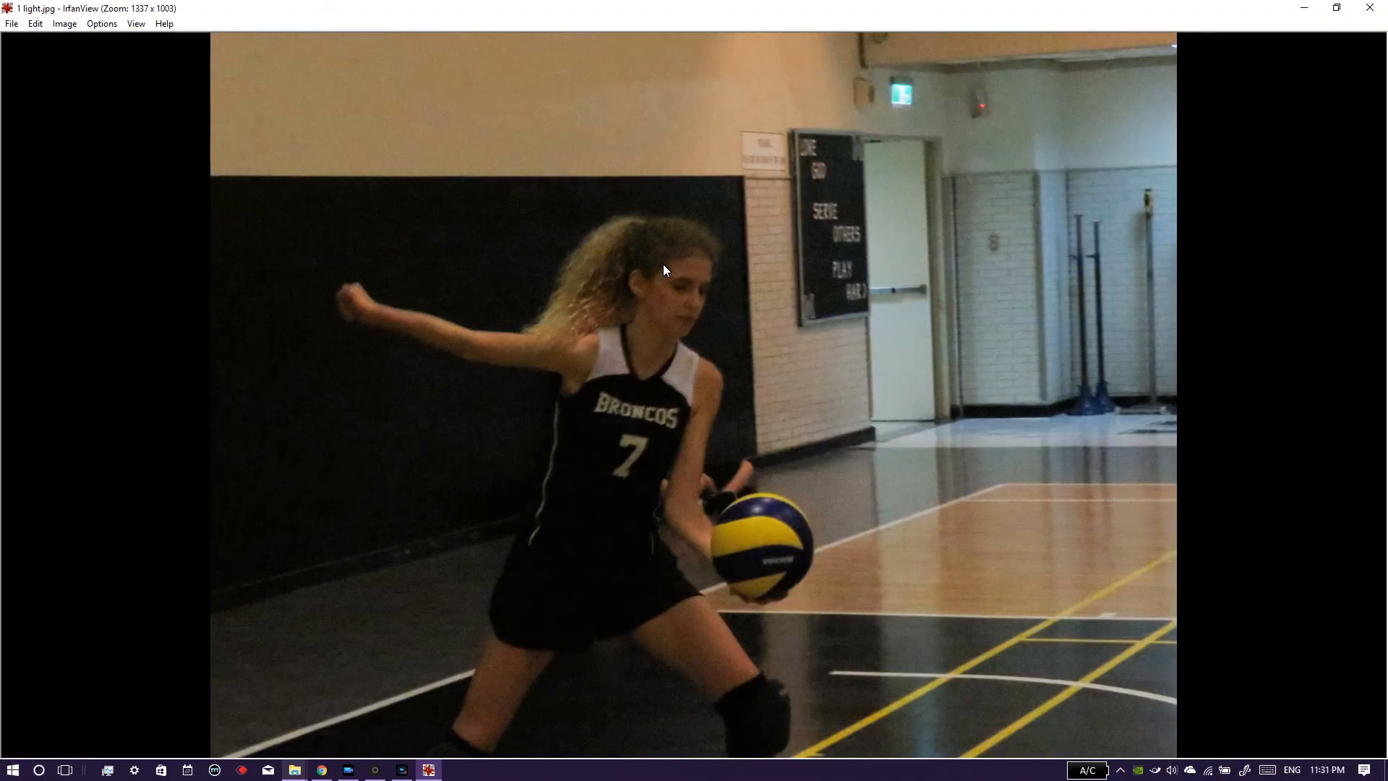
key("Right")
key("Left")
key("Right")
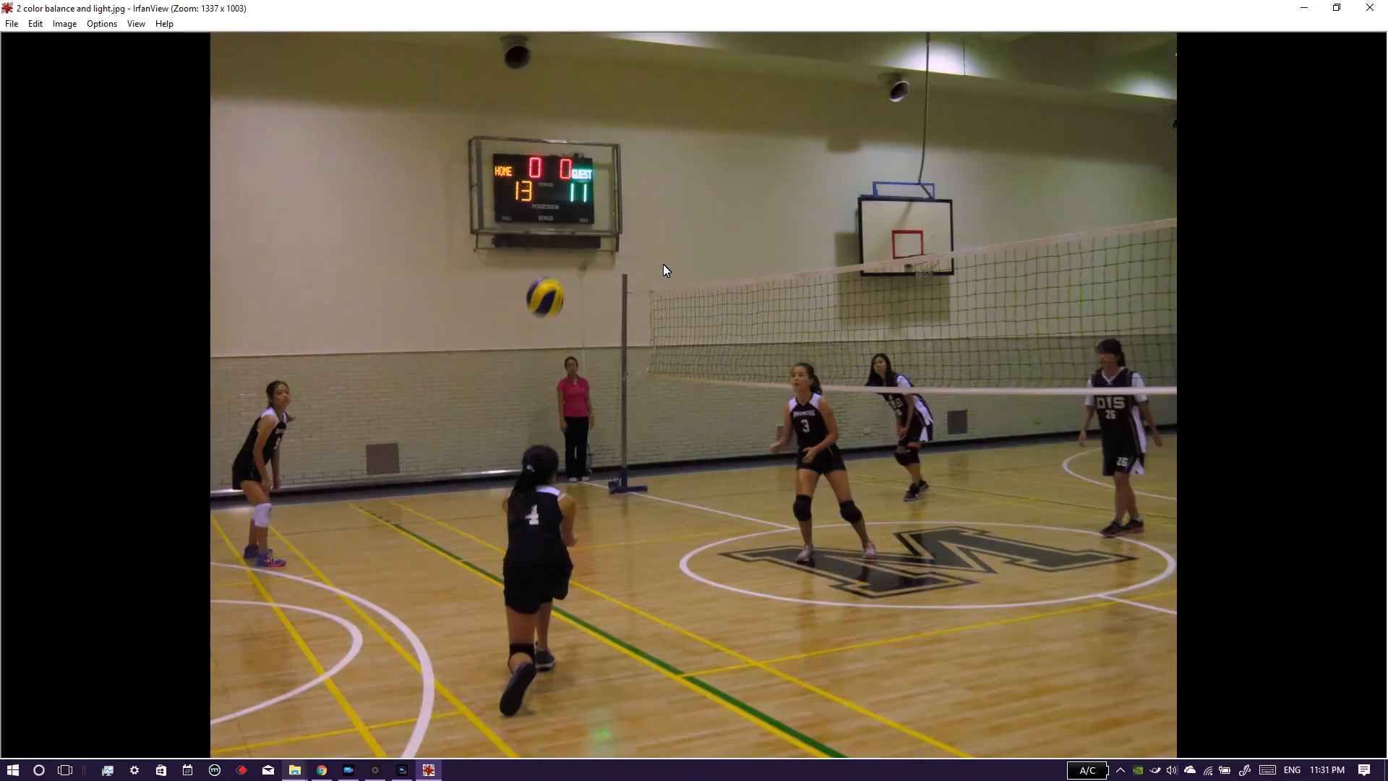